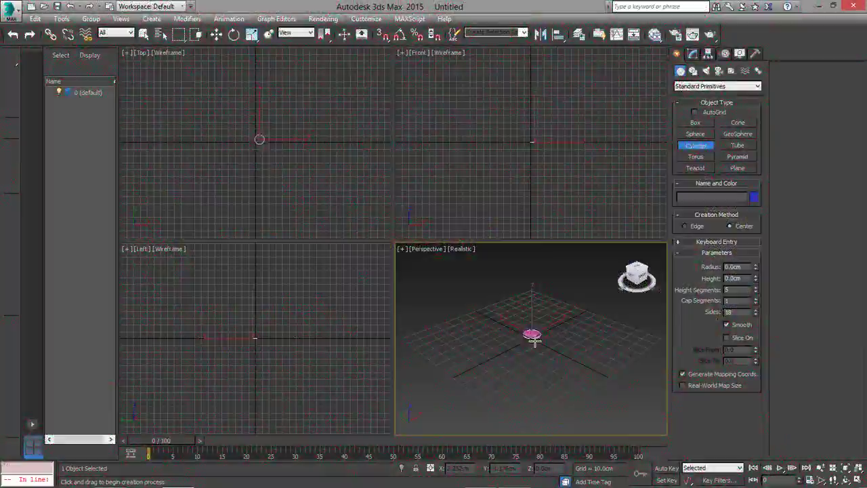
Draw a cylinder with radius 3 cm, height 120 cm and 200 height segments.
drag(535, 342, 536, 341)
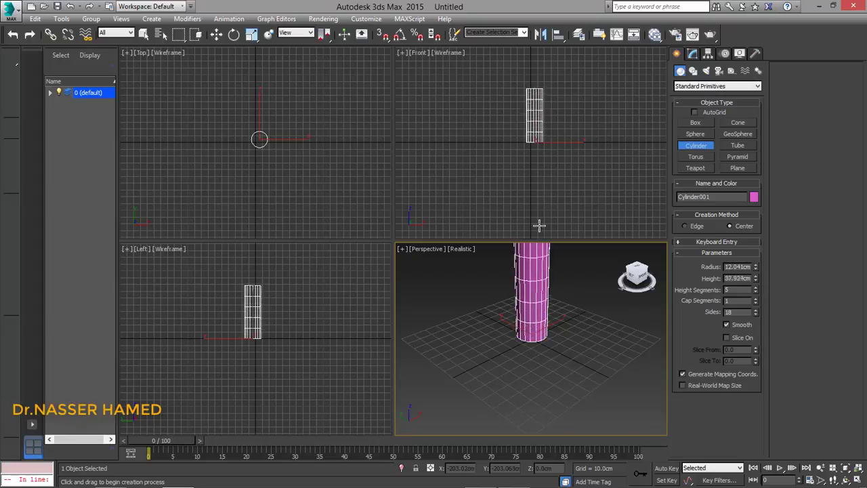
click(540, 138)
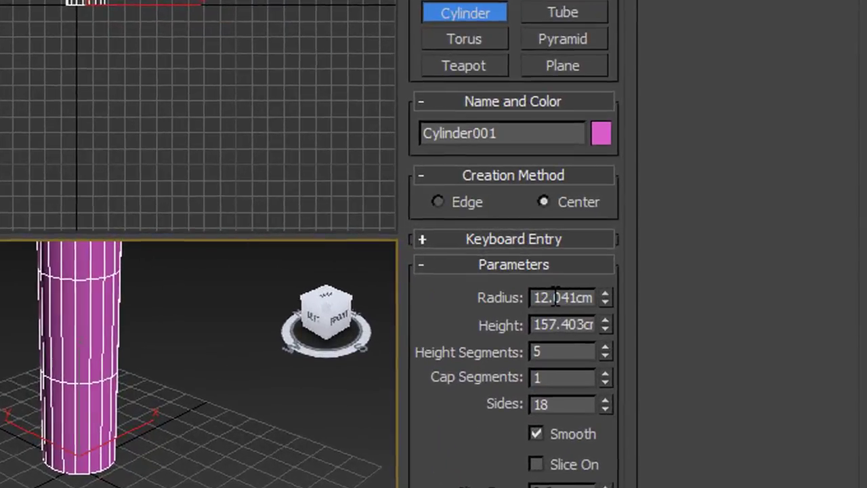
click(737, 267)
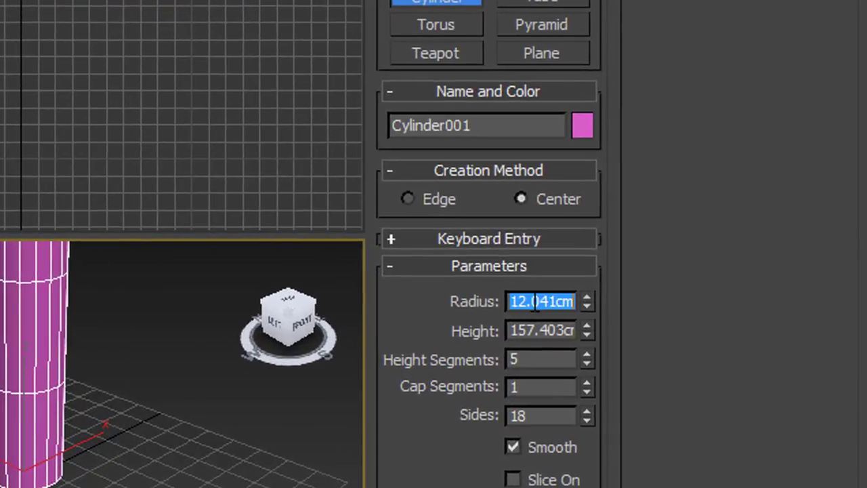
text(3)
key(Tab)
text(120)
key(Return)
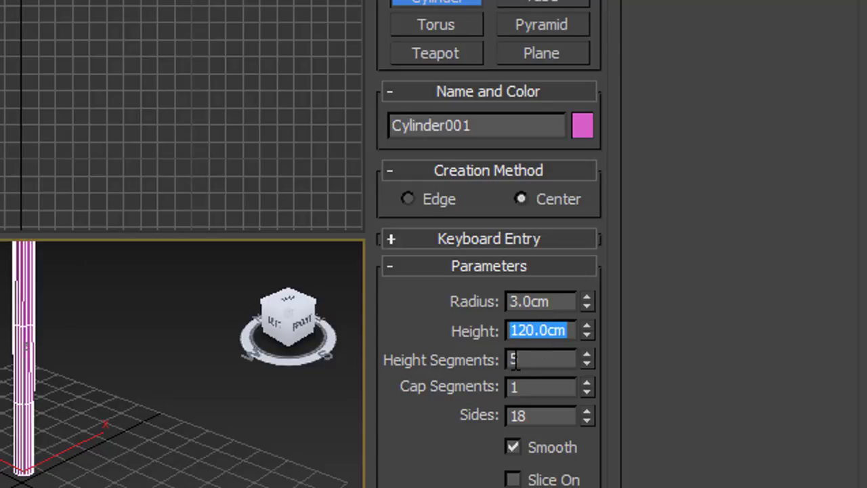
key(Tab)
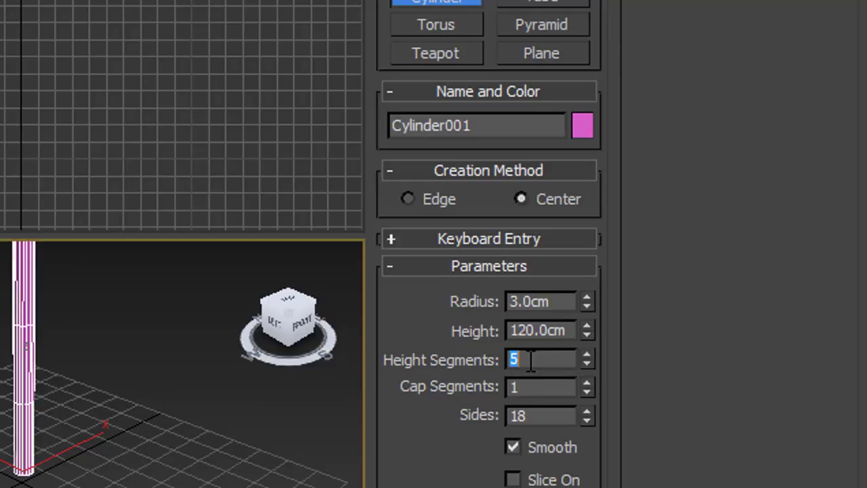
text(200)
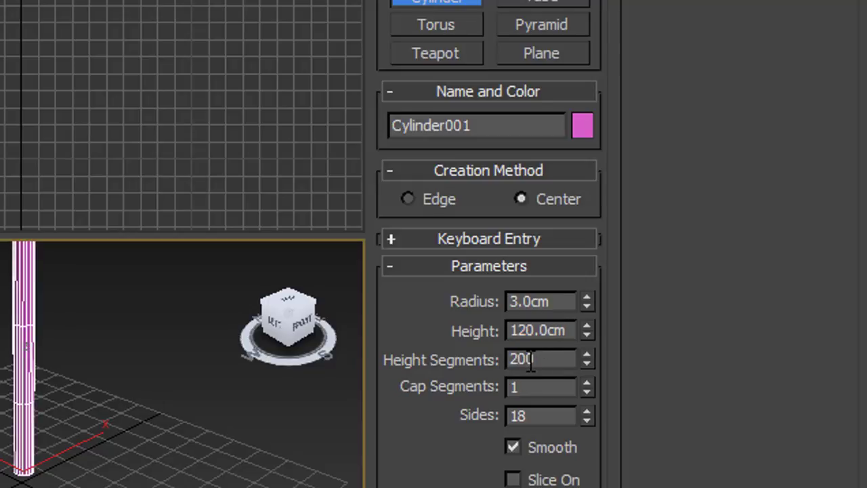
key(Return)
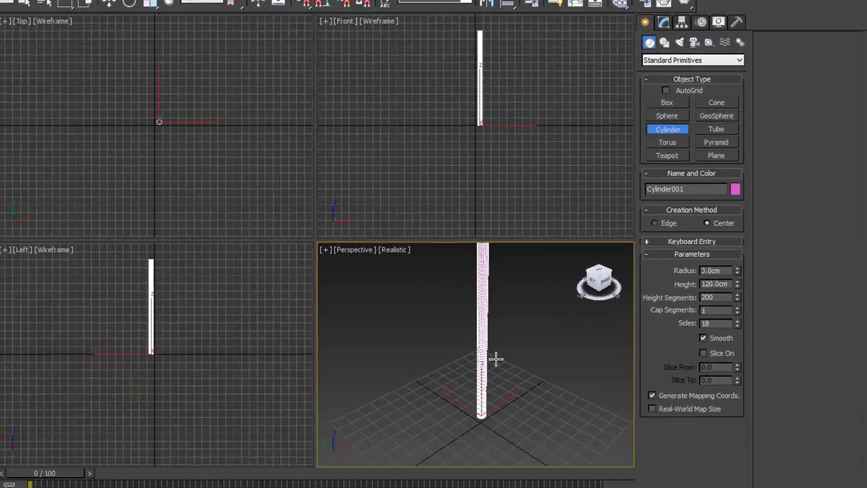
Maximize the Perspective viewport and zoom out on the cylinder.
key(alt+w)
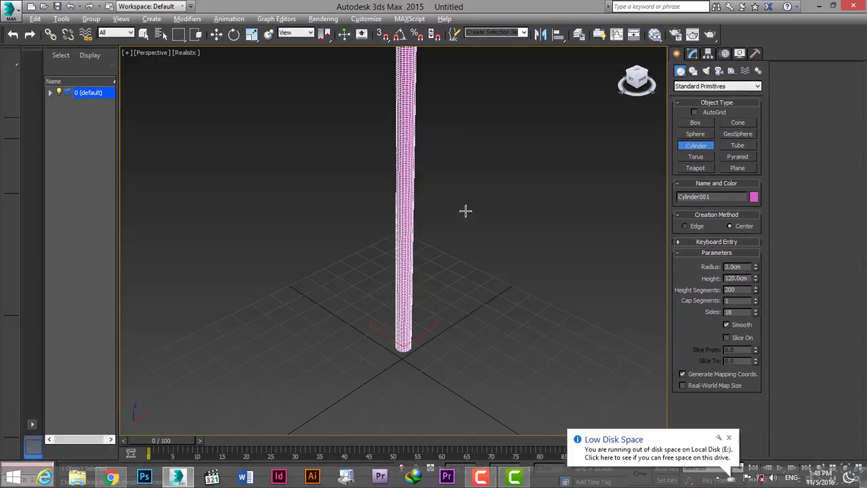
scroll(464, 208, down, 5)
key(w)
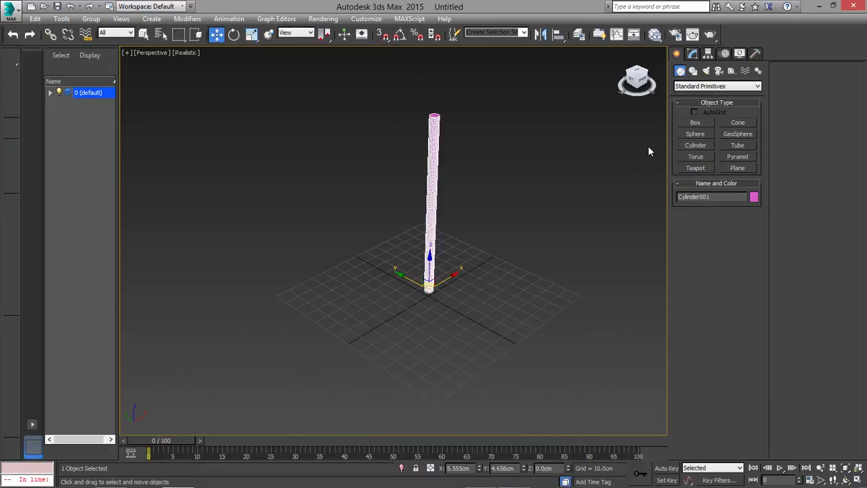
Add a Bend modifier to the cylinder from the Modifier List.
click(692, 54)
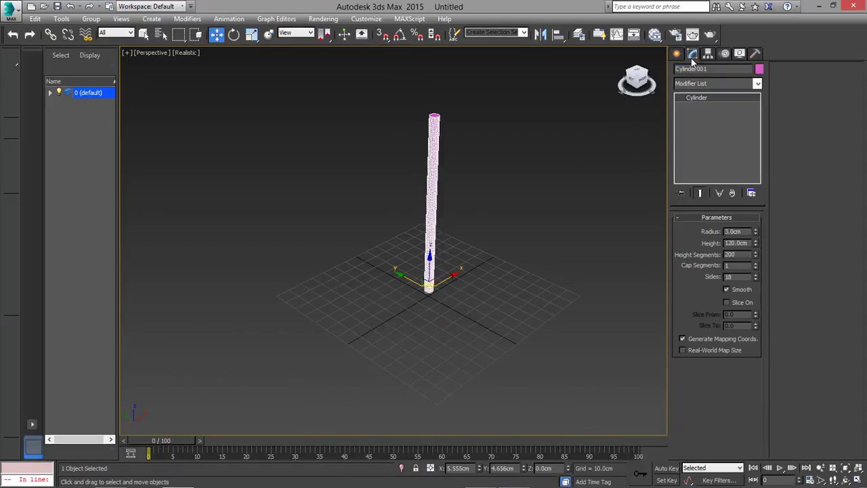
click(704, 82)
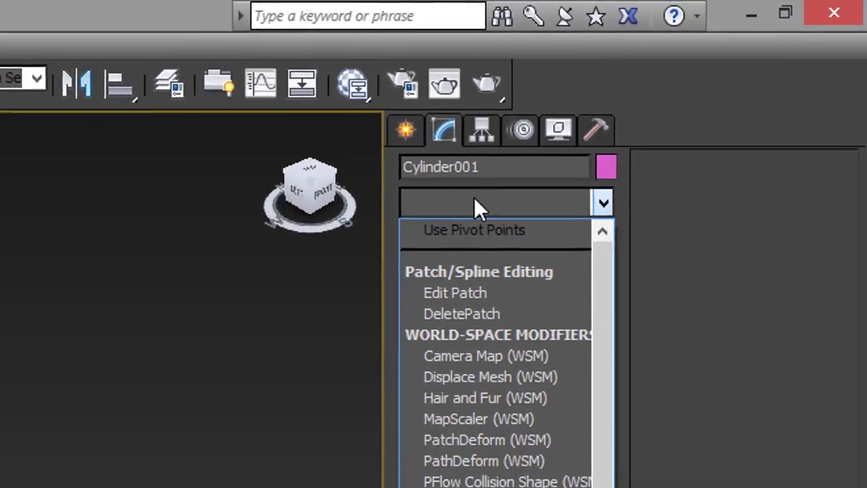
text(b)
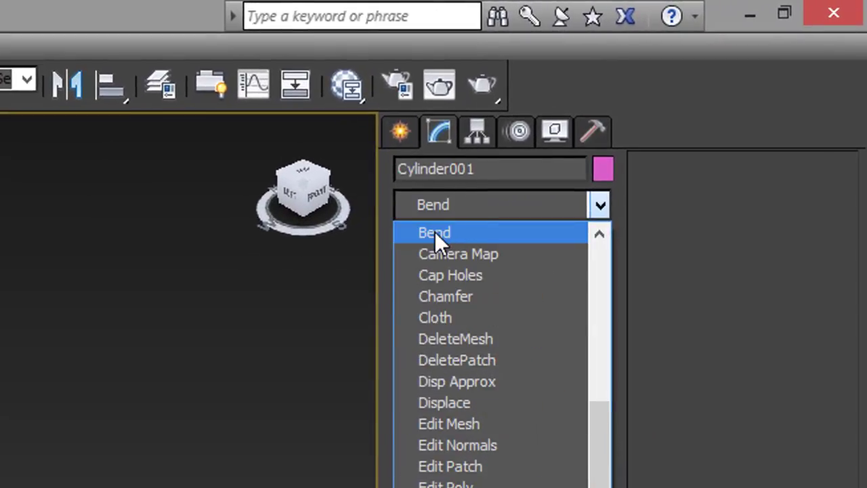
click(435, 232)
Rename the Bend modifier to Bend1 and select its Center sub-object.
click(437, 240)
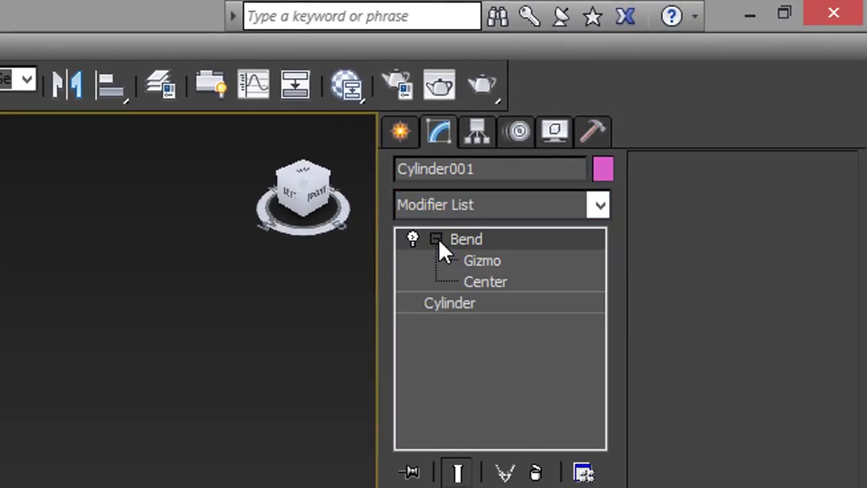
right_click(466, 242)
click(467, 252)
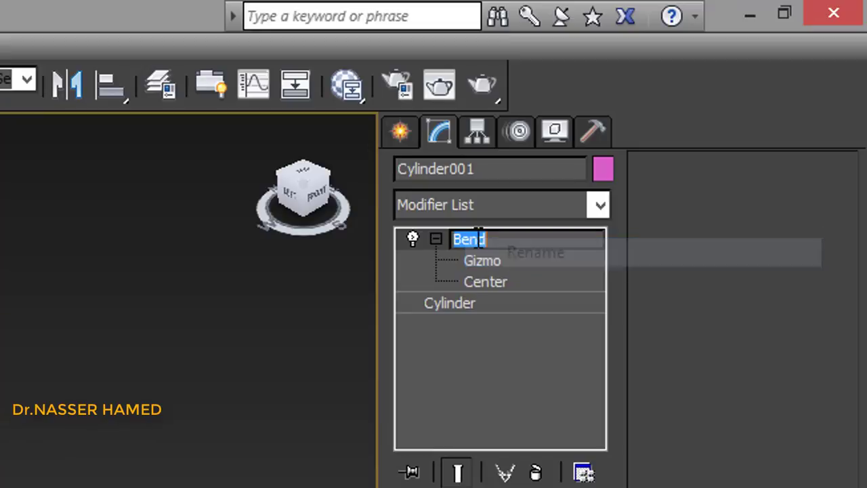
click(498, 240)
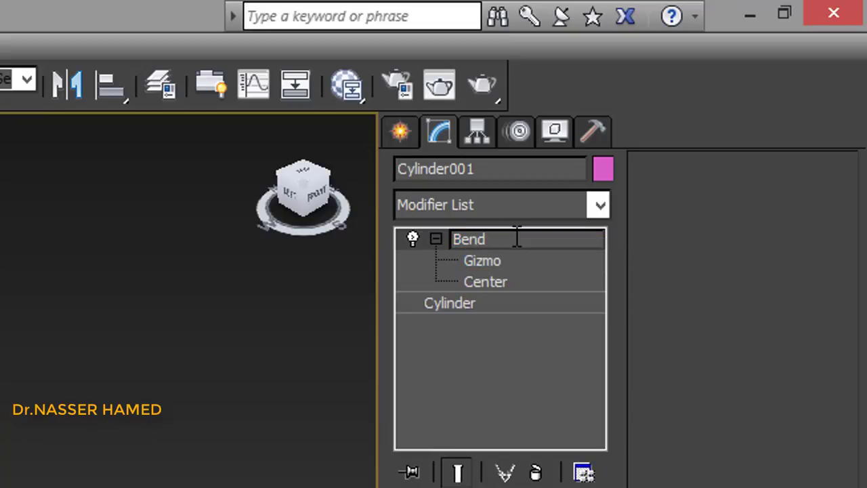
text(1)
key(Return)
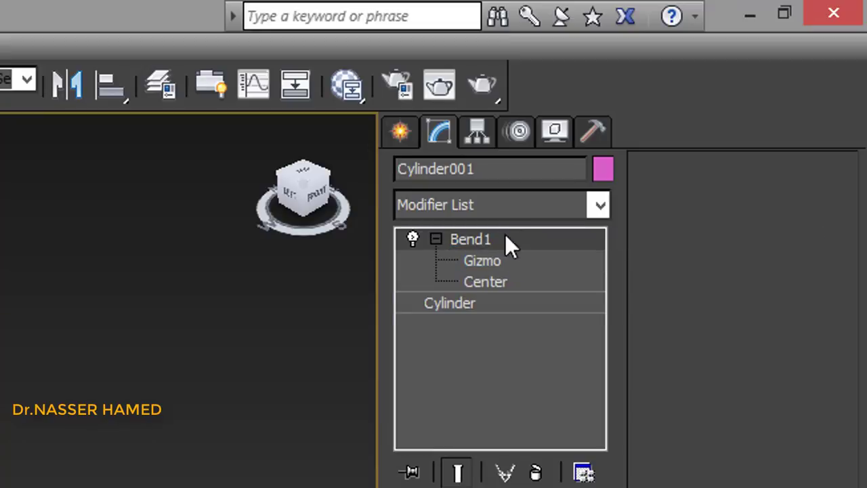
click(486, 283)
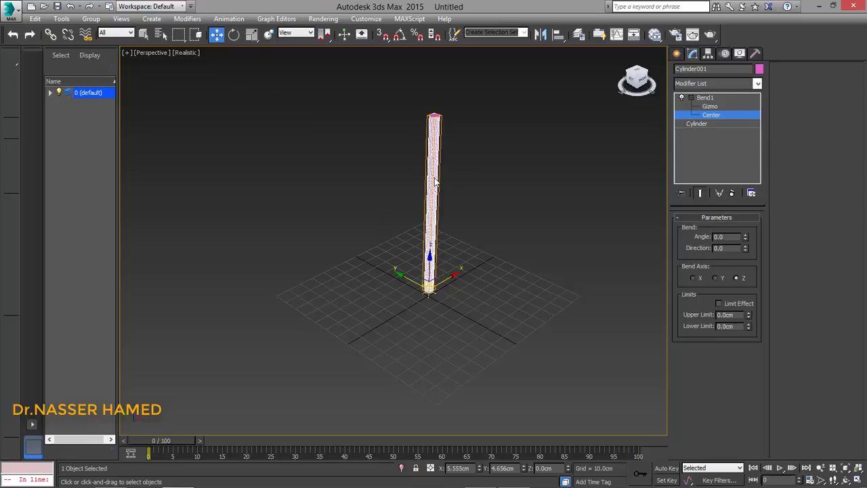
Frame the cylinder base and raise Bend1's center by a 40 cm Z offset.
scroll(437, 179, up, 2)
scroll(437, 180, up, 3)
scroll(437, 180, up, 3)
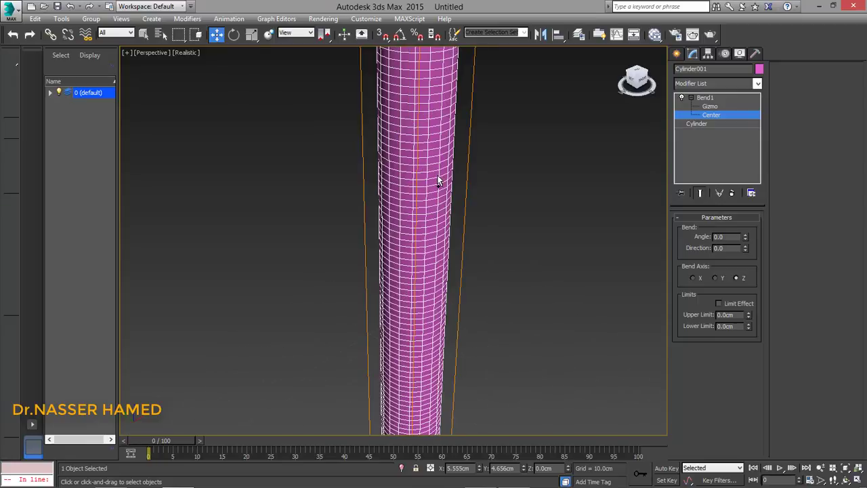
scroll(441, 278, down, 2)
scroll(440, 278, down, 3)
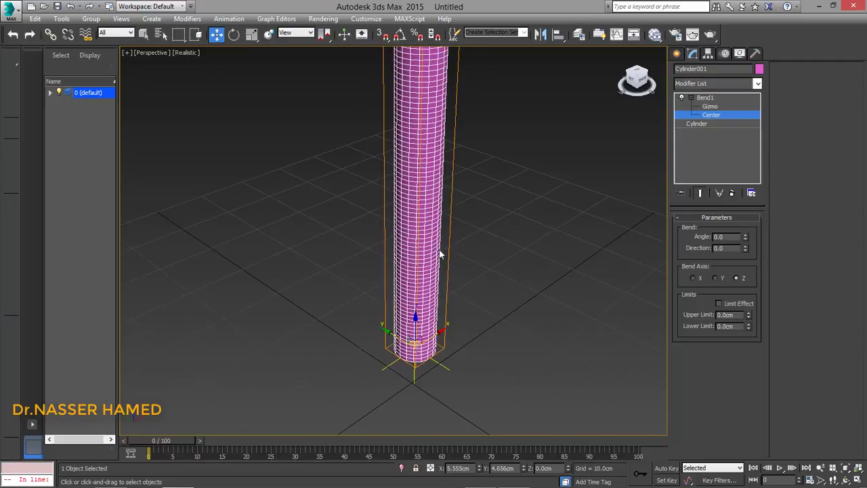
scroll(436, 258, down, 1)
scroll(435, 254, up, 2)
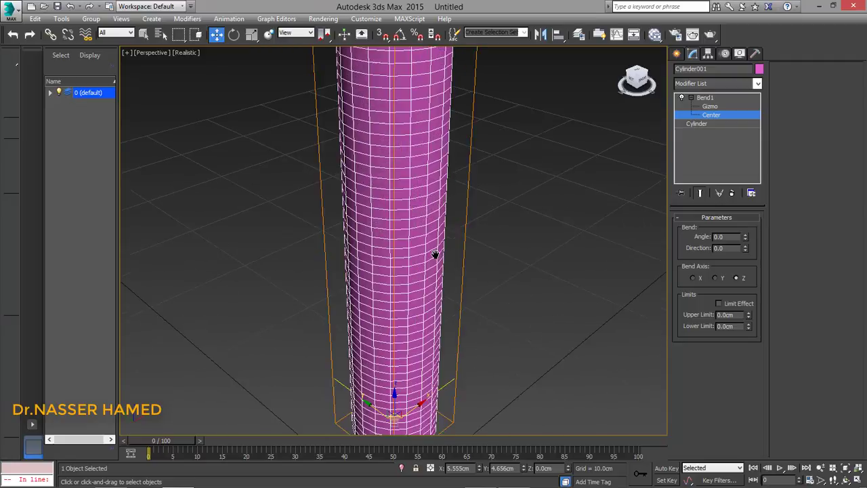
scroll(435, 255, up, 2)
middle_drag(426, 290, 418, 149)
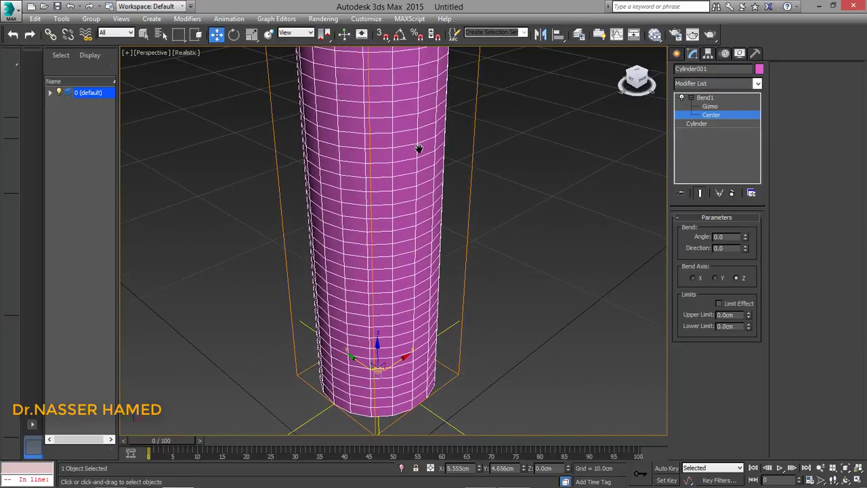
mouse_move(405, 328)
alt+middle_down()
mouse_move(404, 289)
mouse_move(396, 318)
alt+middle_up()
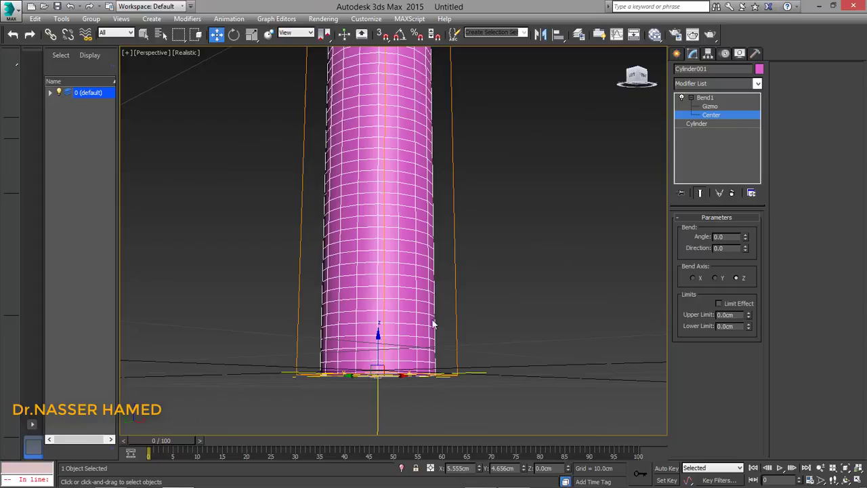
right_click(217, 35)
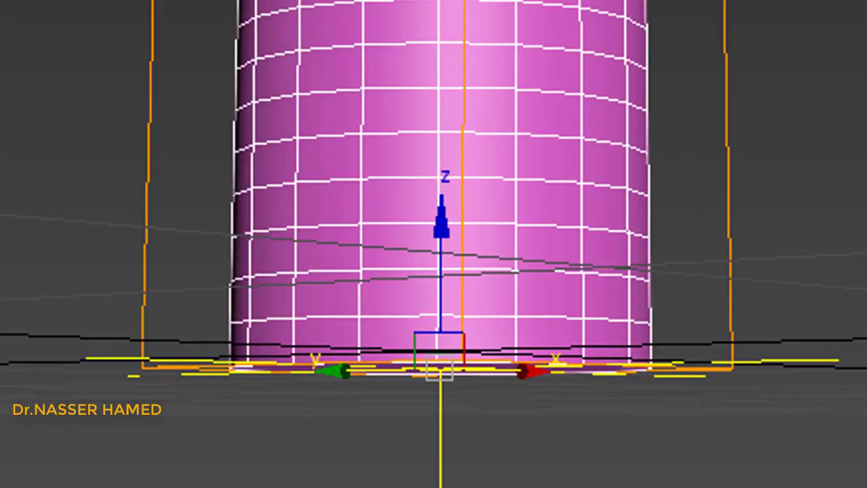
text(40)
key(Return)
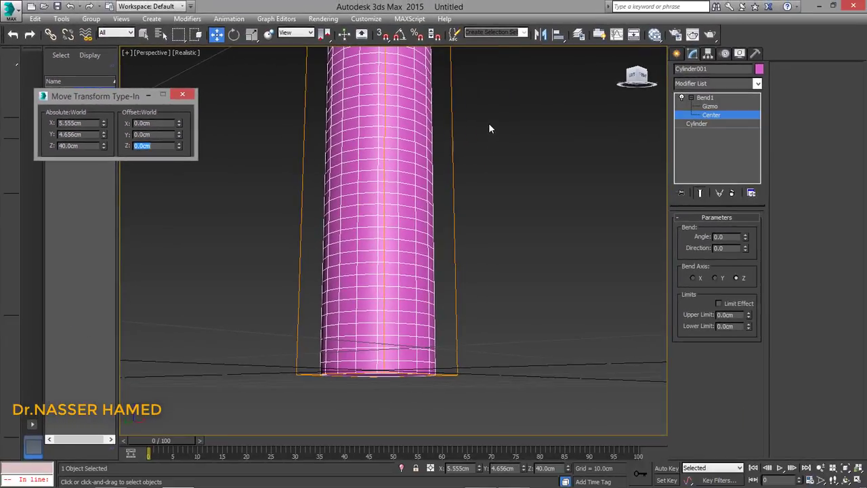
Orbit to look down on the cylinder and zoom in.
mouse_move(490, 128)
alt+middle_down()
mouse_move(488, 288)
mouse_move(493, 119)
alt+middle_up()
mouse_move(493, 182)
alt+middle_down()
mouse_move(497, 172)
mouse_move(496, 204)
mouse_move(492, 187)
alt+middle_up()
scroll(484, 166, up, 2)
scroll(493, 217, up, 2)
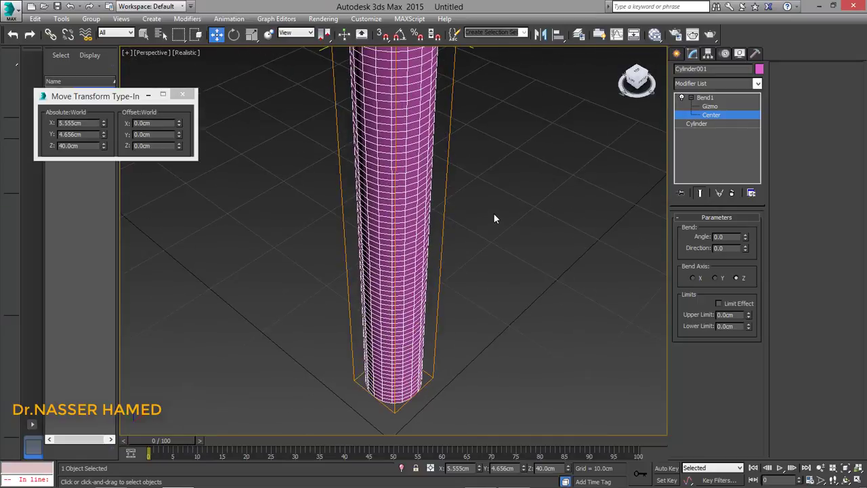
scroll(495, 201, up, 2)
scroll(475, 217, up, 2)
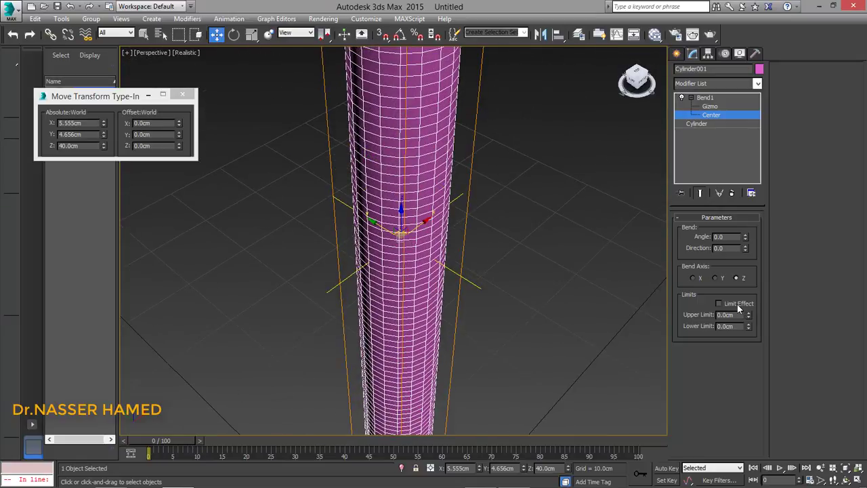
Enable Limit Effect on Bend1 with a 5 cm upper limit.
click(719, 304)
text(5)
key(Return)
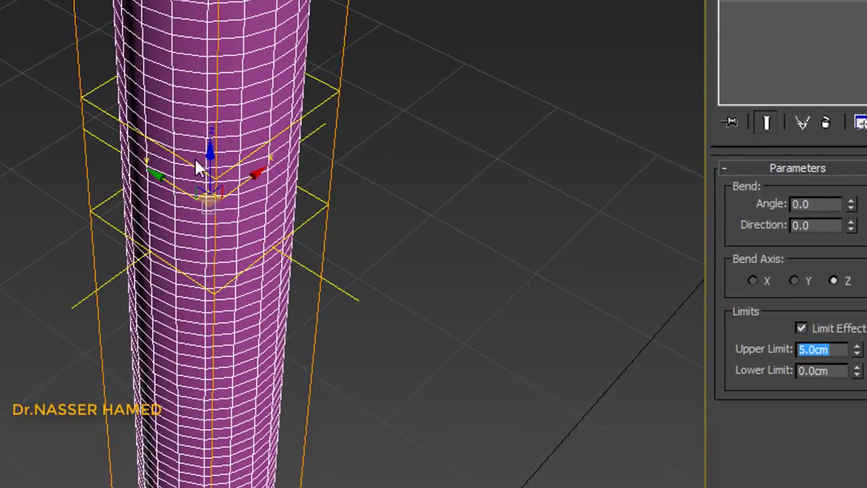
click(278, 213)
alt+middle_drag(277, 207, 292, 115)
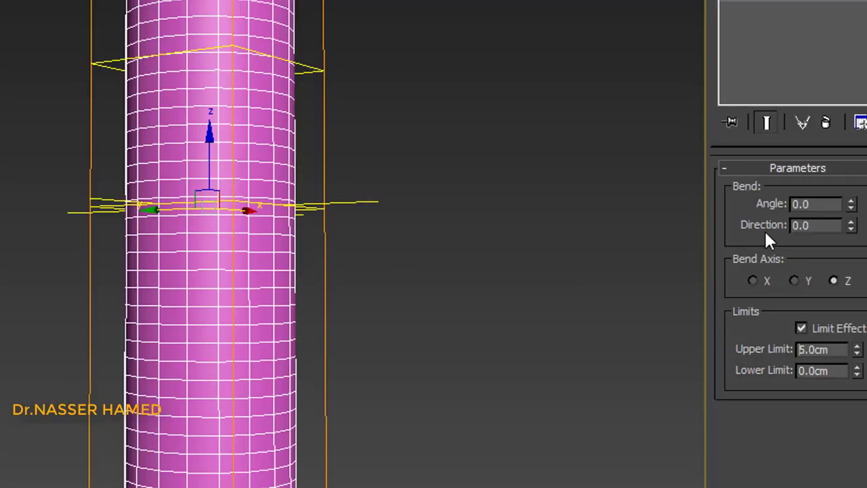
Set Bend1's angle to 90° and select the Cylinder in the modifier stack.
double_click(815, 203)
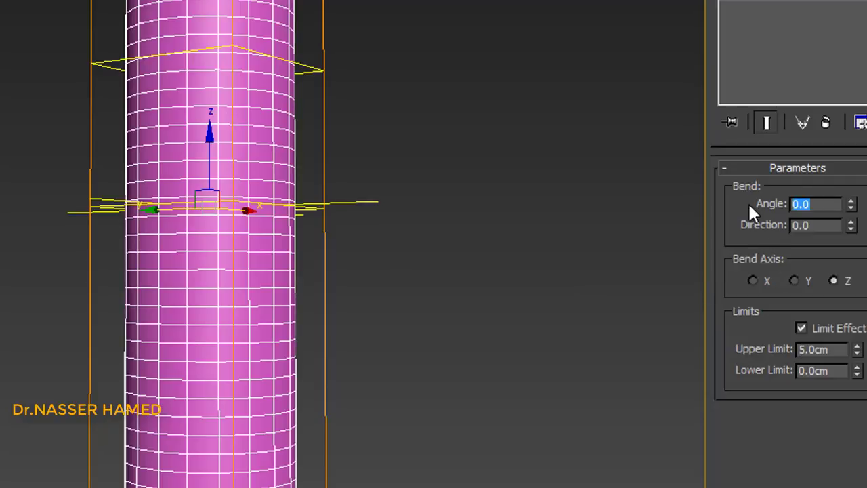
text(90)
key(Return)
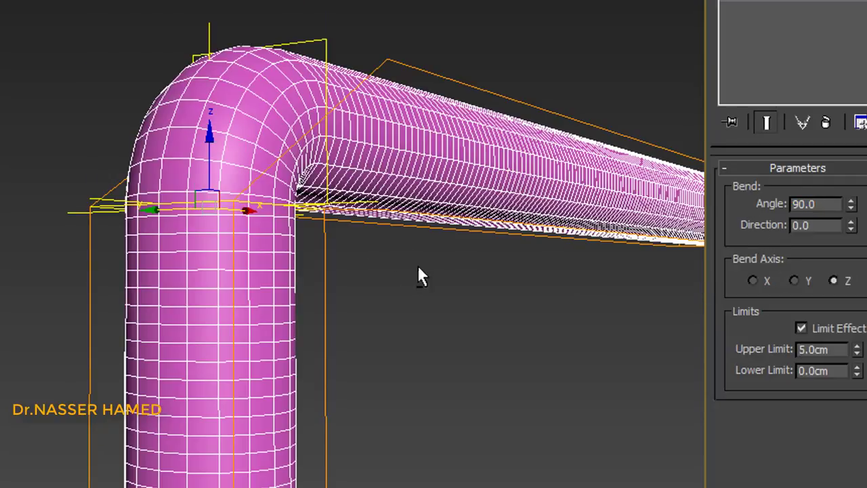
mouse_move(417, 269)
alt+middle_down()
mouse_move(263, 275)
mouse_move(384, 273)
alt+middle_up()
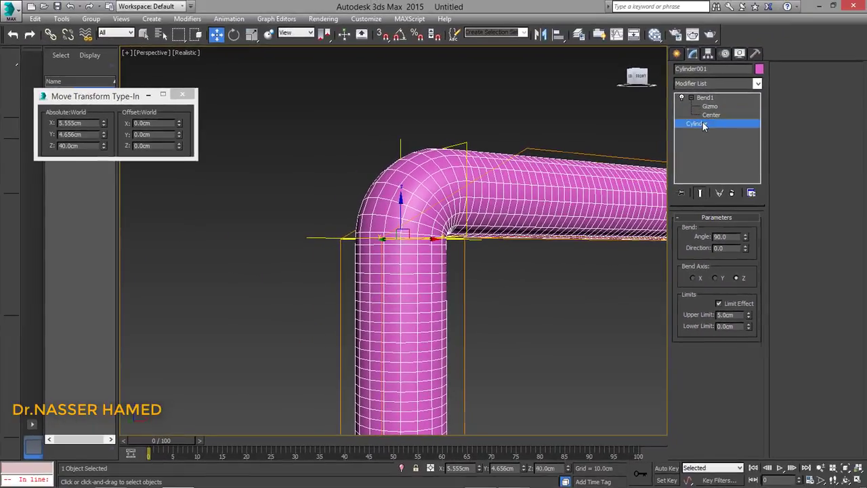
click(693, 124)
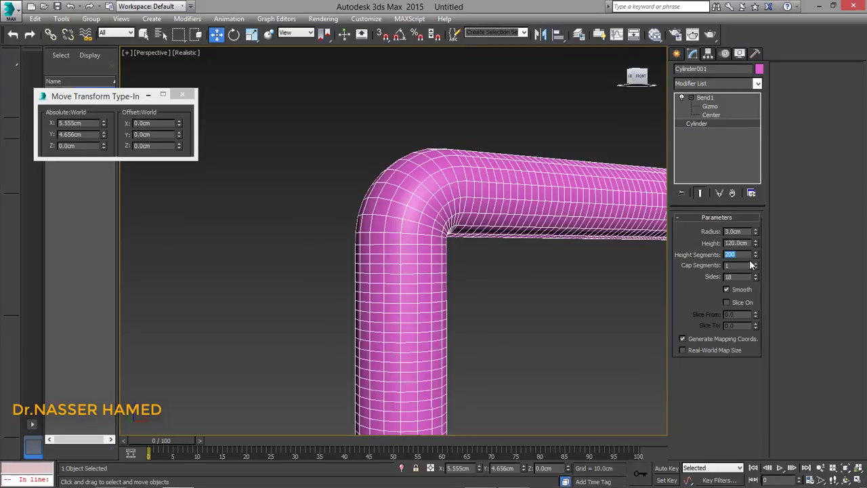
Change the height segments to 50, then restore them to 200.
text(50)
key(Return)
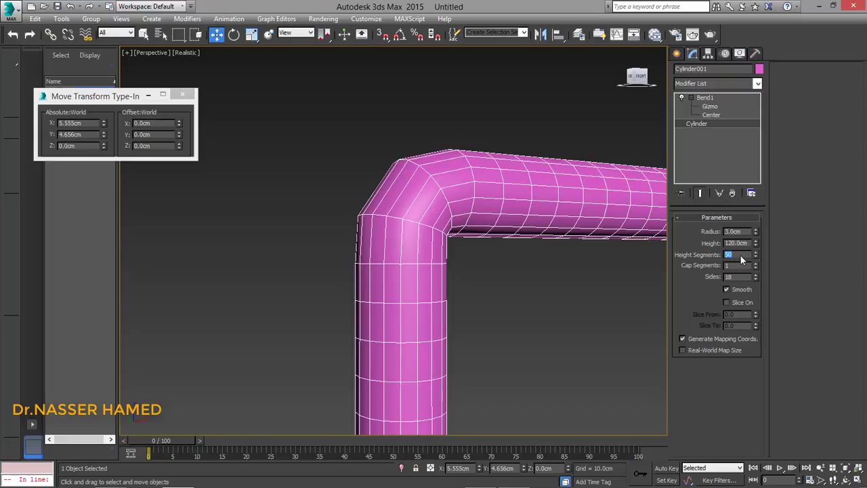
text(200)
key(Return)
Reselect the bent pipe and close the Move Transform Type-In window.
alt+middle_drag(581, 262, 554, 262)
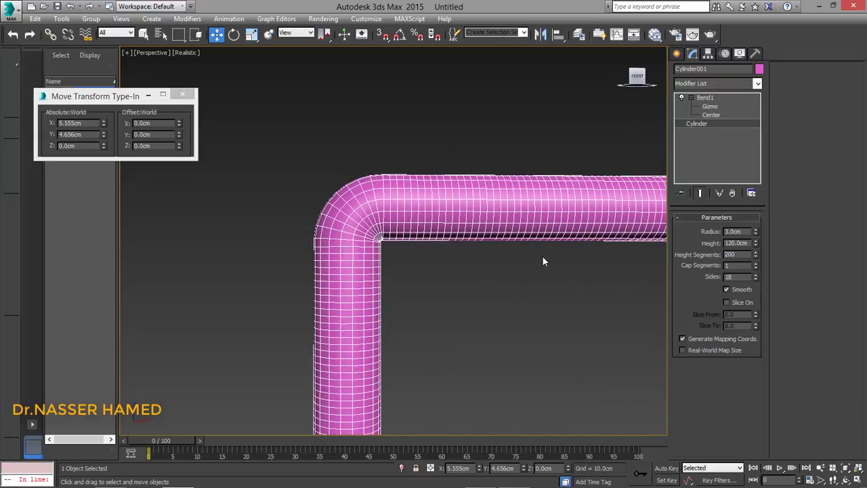
click(542, 260)
scroll(542, 261, down, 4)
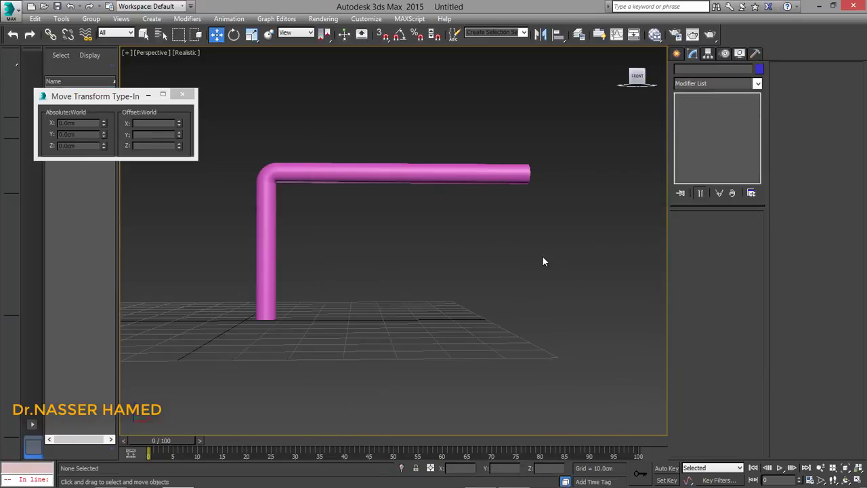
click(388, 179)
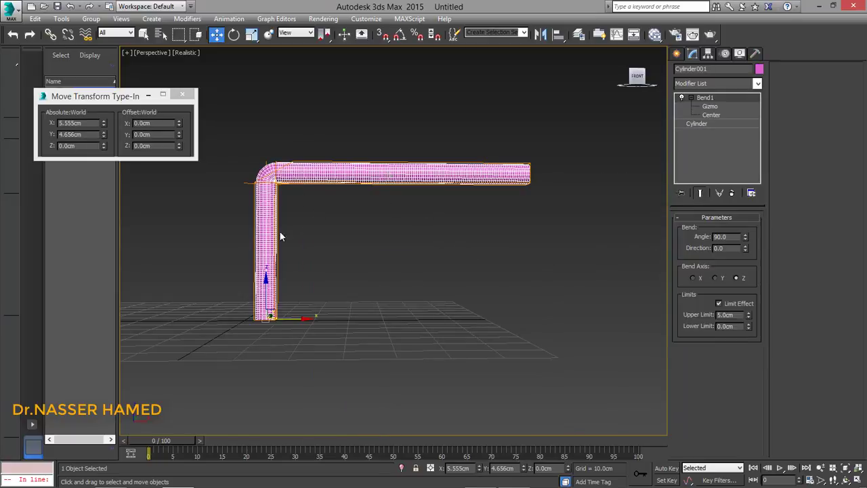
click(183, 94)
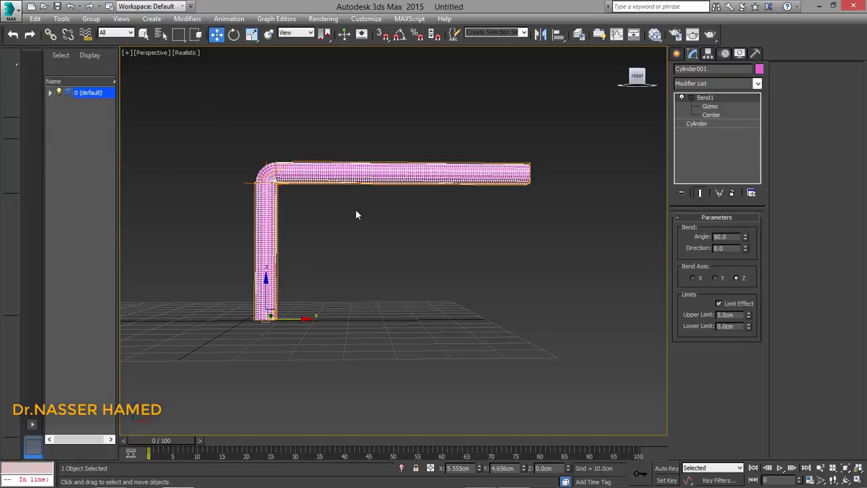
Collapse Bend1 and pick Bend from the Modifier List to stack a new Bend on top.
click(691, 98)
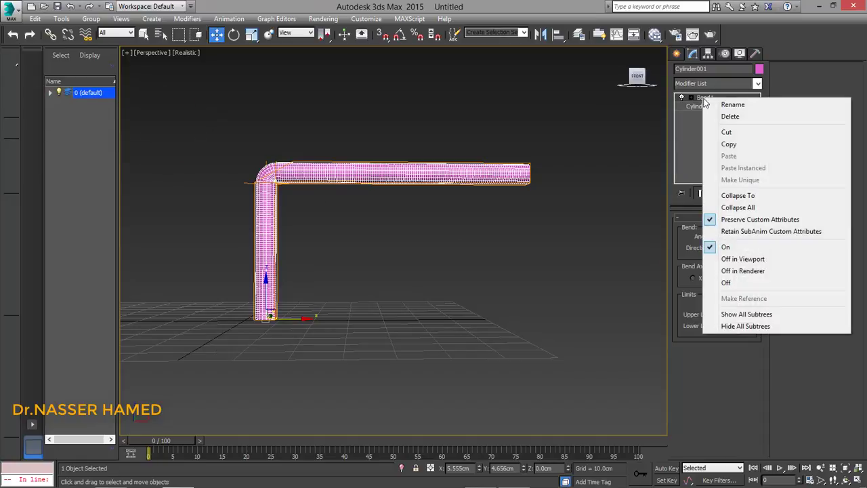
right_click(702, 98)
click(699, 101)
click(703, 82)
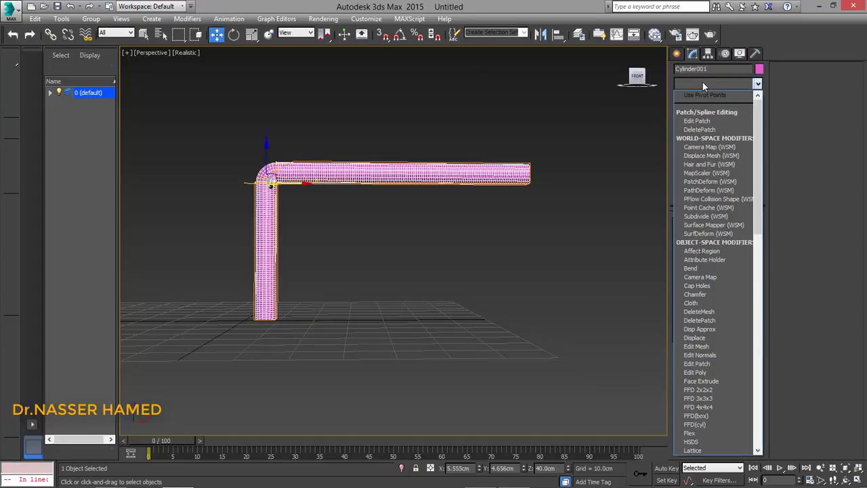
key(b)
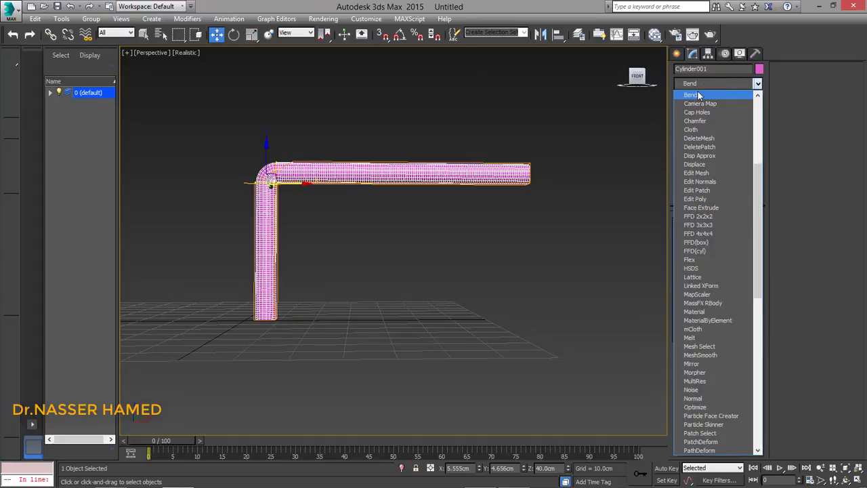
click(697, 90)
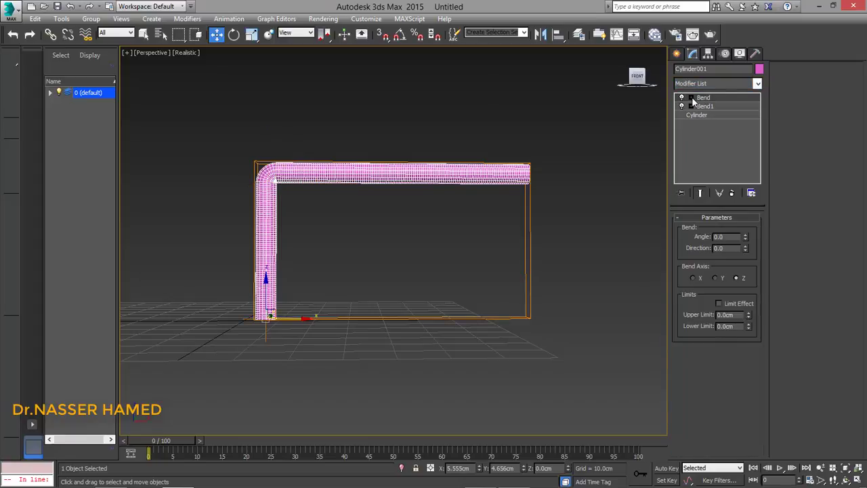
Rename the new Bend modifier to Bend2.
click(690, 98)
right_click(706, 98)
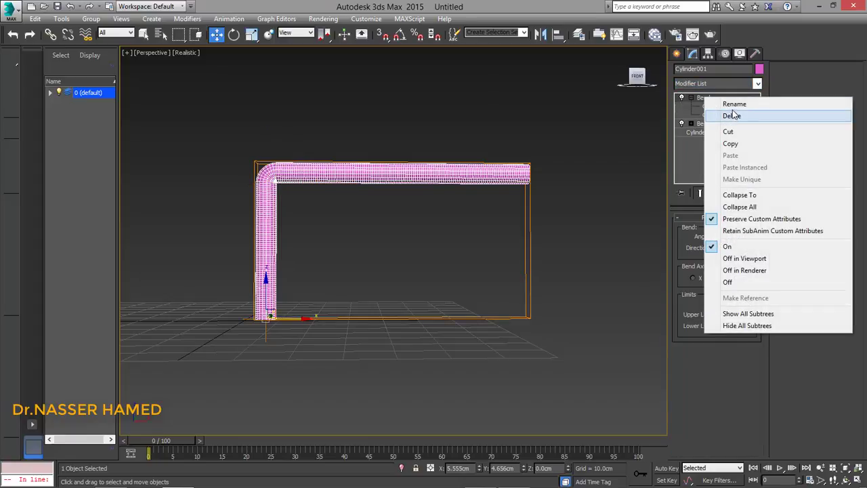
click(735, 104)
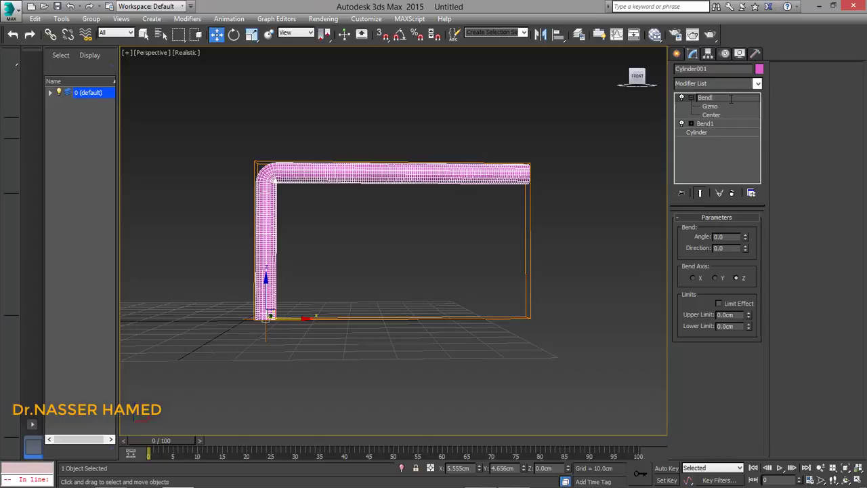
text(2)
key(Return)
Select Bend2's Center and offset it 42.5 cm up in Z via Move Type-In.
click(710, 115)
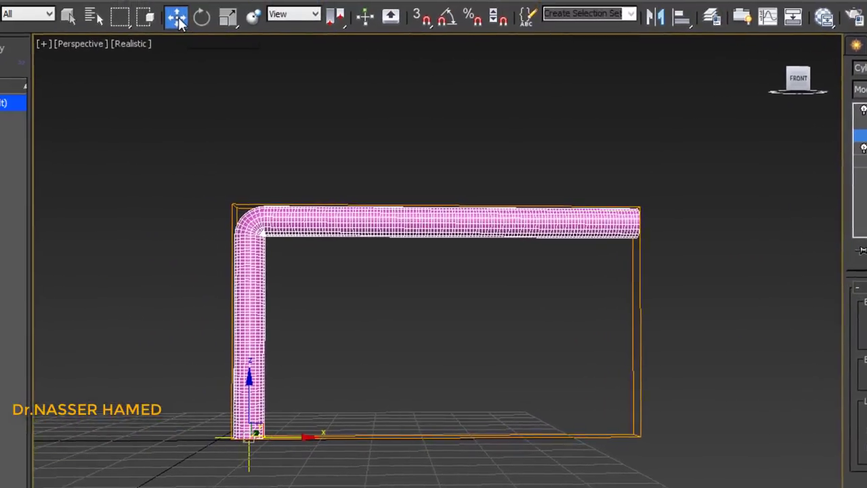
right_click(218, 29)
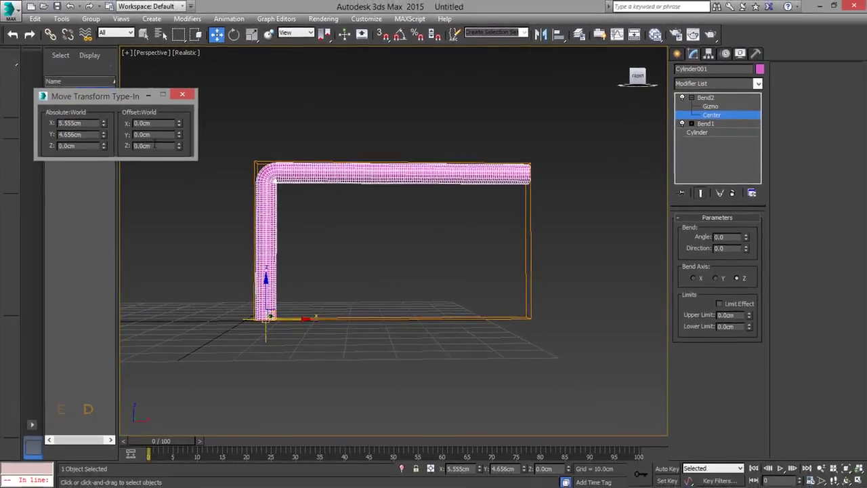
click(139, 169)
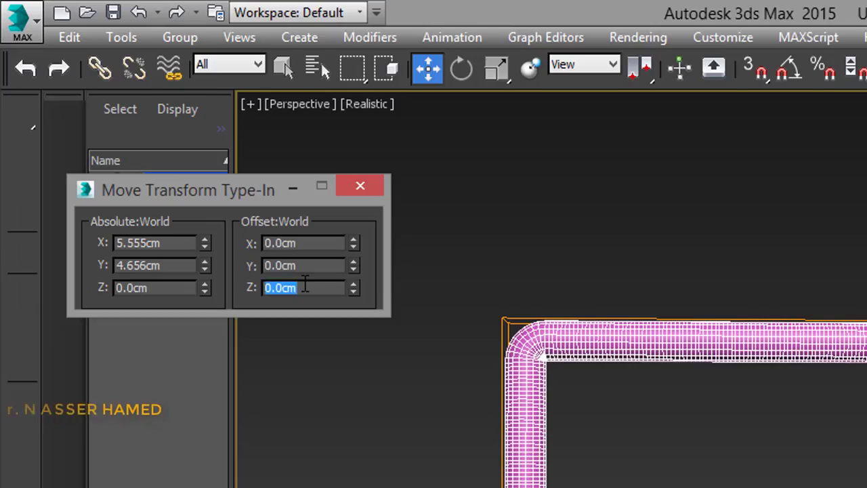
text(42.)
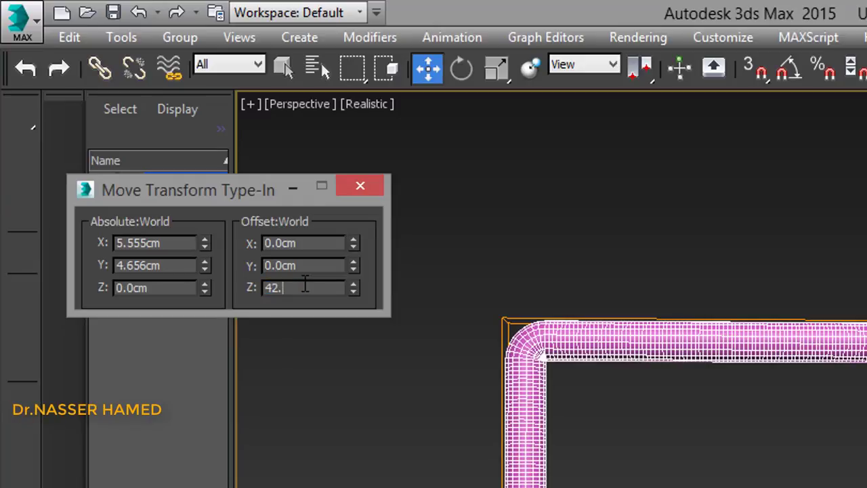
text(5)
key(Return)
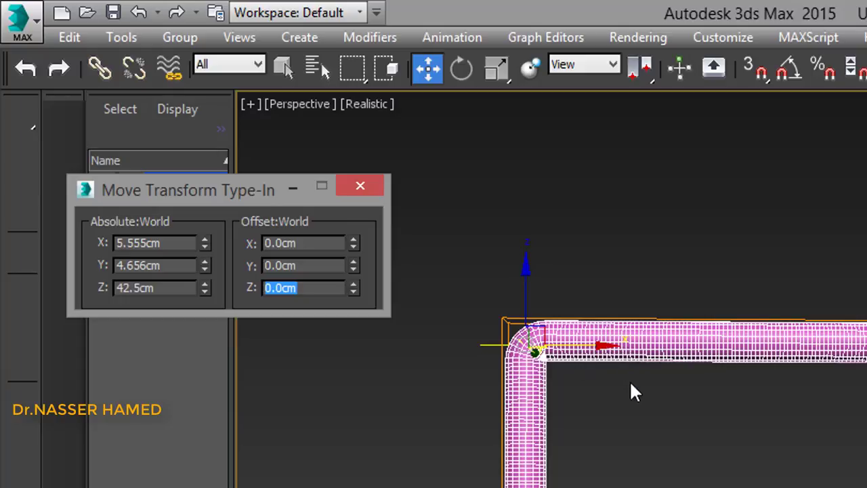
Shift Bend2's center 50 cm along X with the Move Type-In offset.
alt+middle_drag(635, 394, 713, 427)
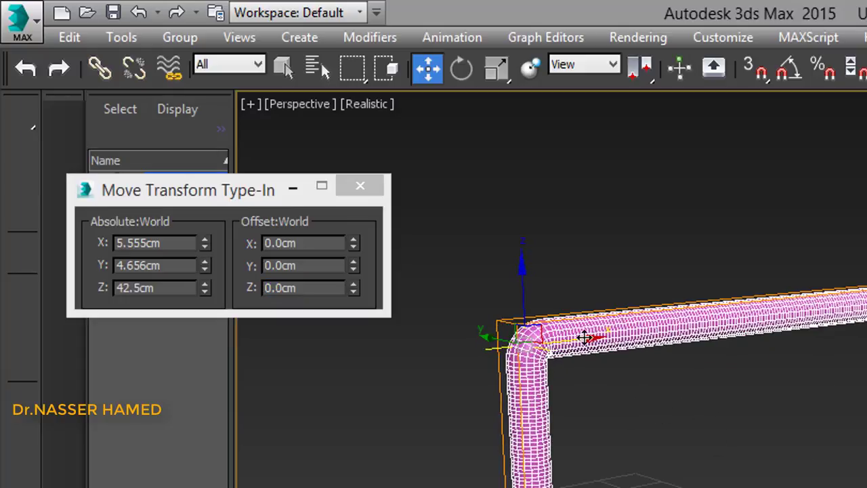
click(314, 245)
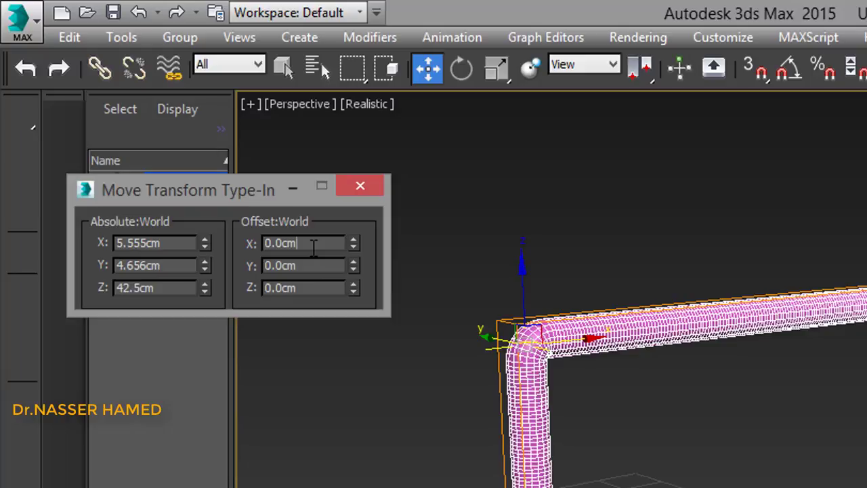
double_click(314, 245)
text(5)
text(0)
key(Return)
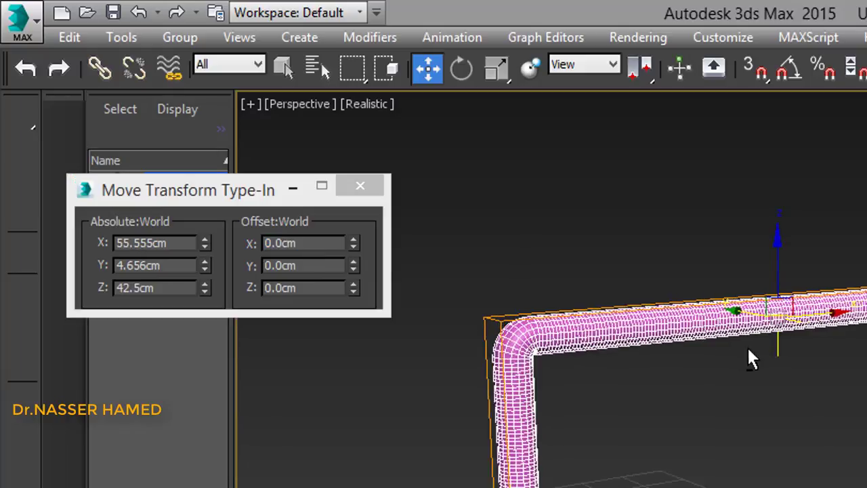
Give Bend2 a 5 cm upper limit, X bend axis and -90° angle.
alt+middle_drag(739, 349, 678, 368)
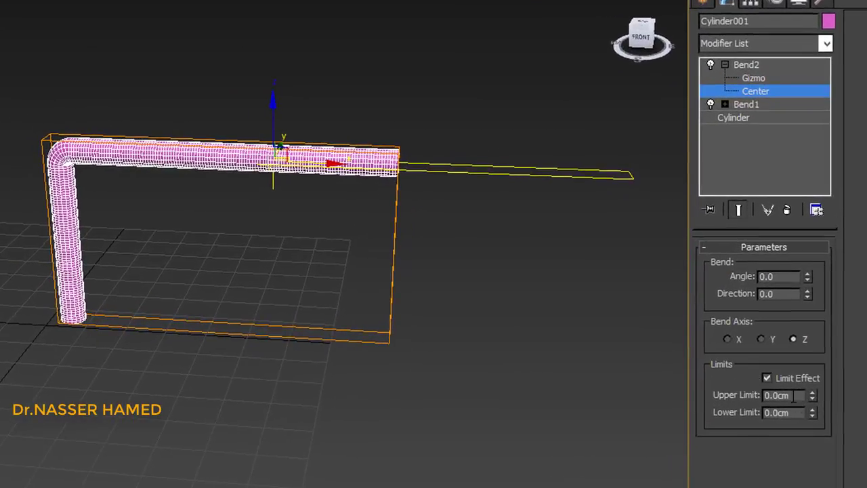
drag(794, 396, 743, 415)
text(5)
key(Return)
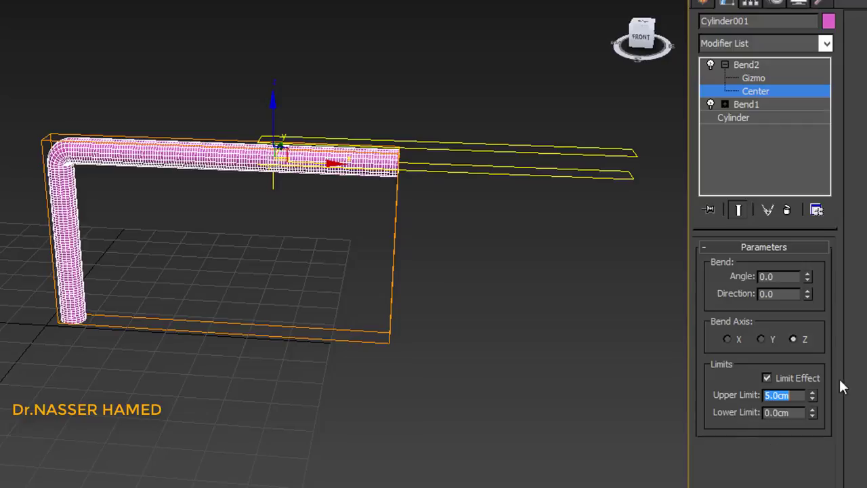
click(729, 339)
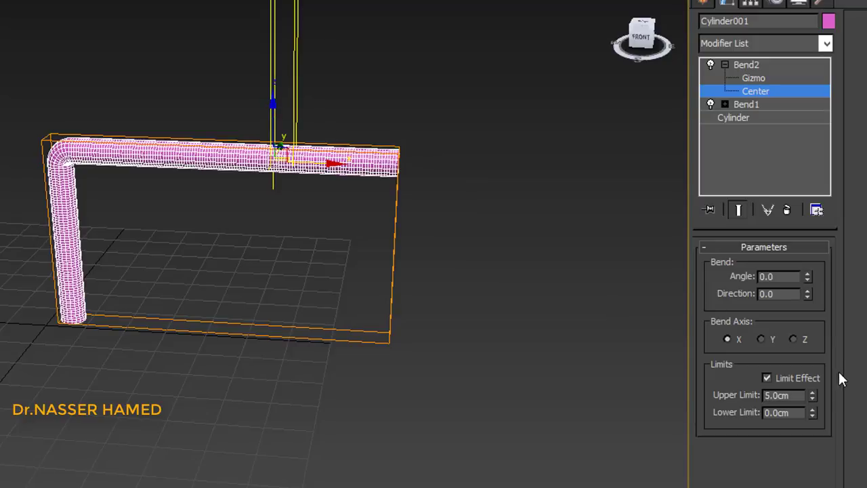
click(781, 276)
text(-90)
key(Return)
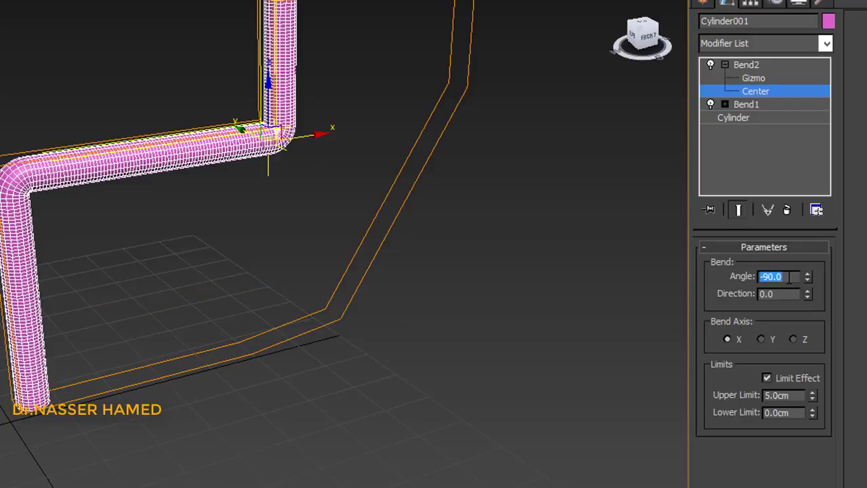
alt+middle_drag(348, 240, 332, 151)
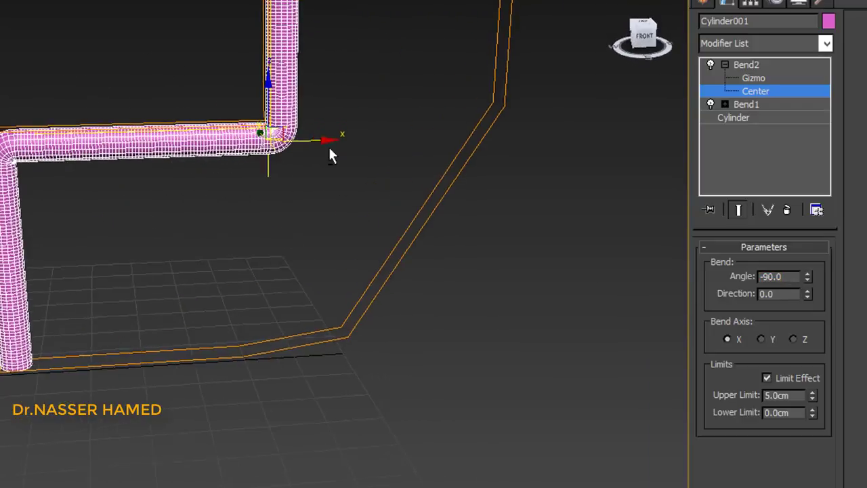
mouse_move(332, 97)
middle_down()
mouse_move(326, 142)
mouse_move(348, 132)
mouse_move(396, 38)
middle_up()
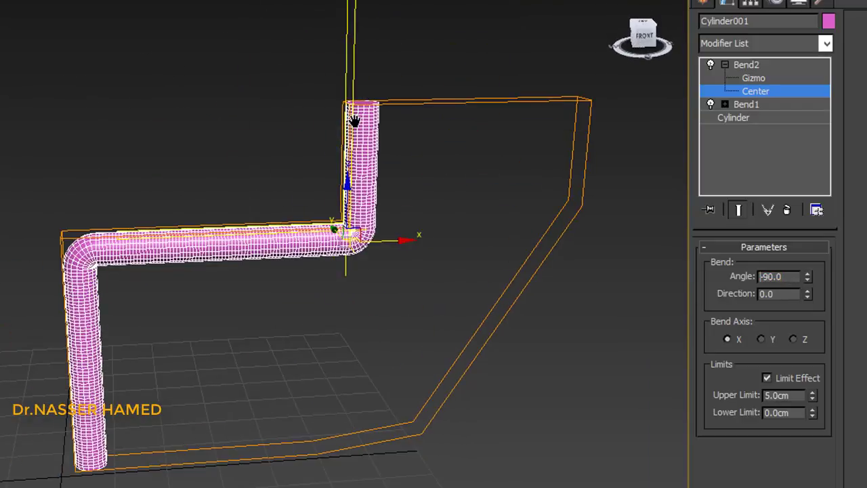
Set the Cylinder height to 135 cm and close the Move Transform Type-In window.
click(725, 64)
click(736, 92)
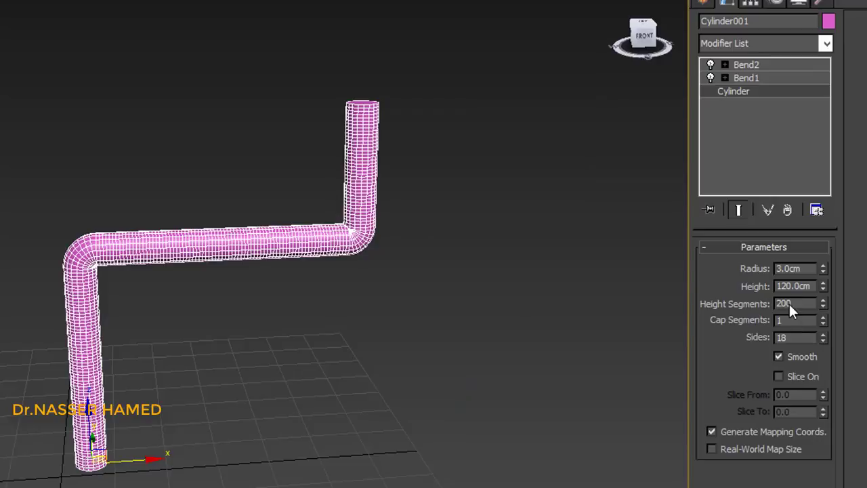
double_click(797, 286)
text(13)
text(5)
key(Return)
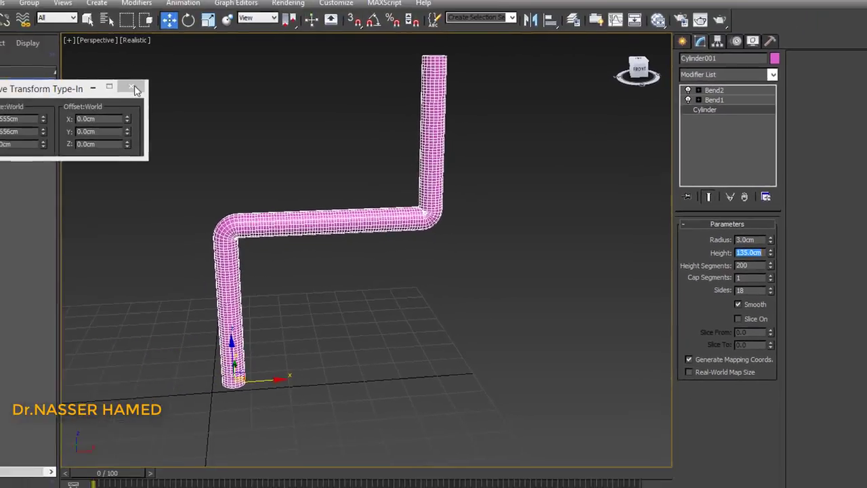
click(134, 88)
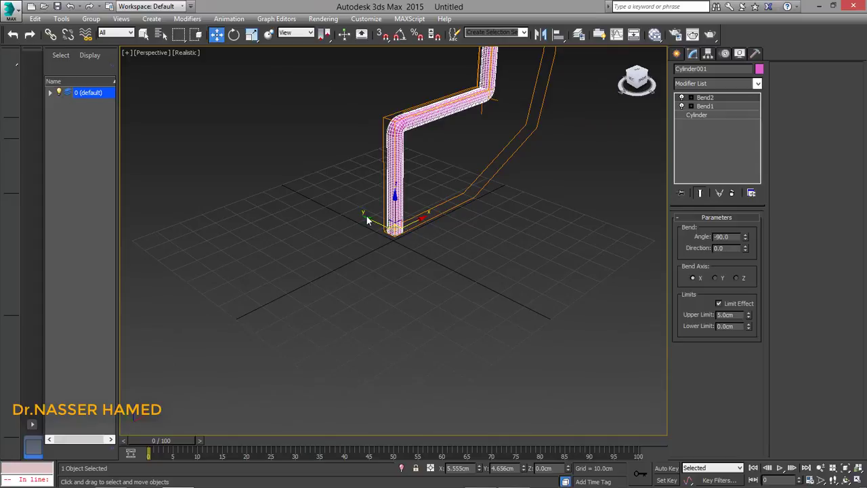
Reposition the pipe, then mirror-copy it across Y with a 50 cm offset.
mouse_move(367, 218)
mouse_down()
mouse_move(500, 287)
mouse_move(495, 259)
mouse_up()
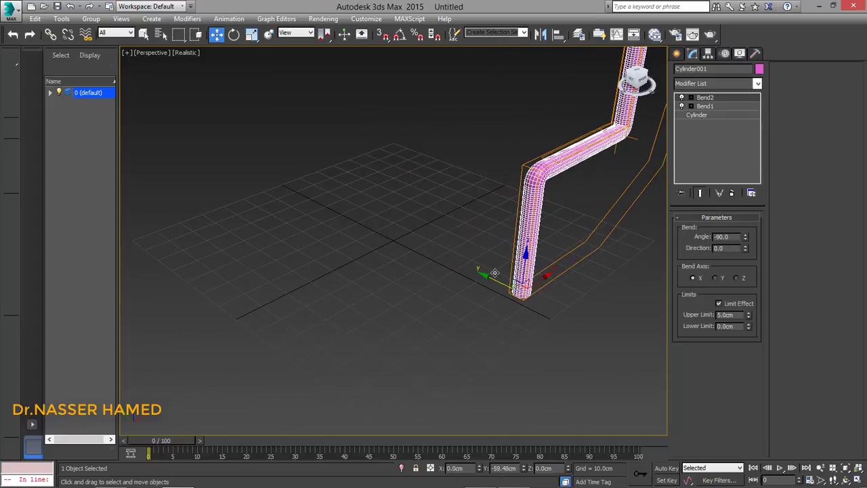
mouse_move(493, 252)
middle_down()
mouse_move(465, 280)
mouse_move(458, 304)
middle_up()
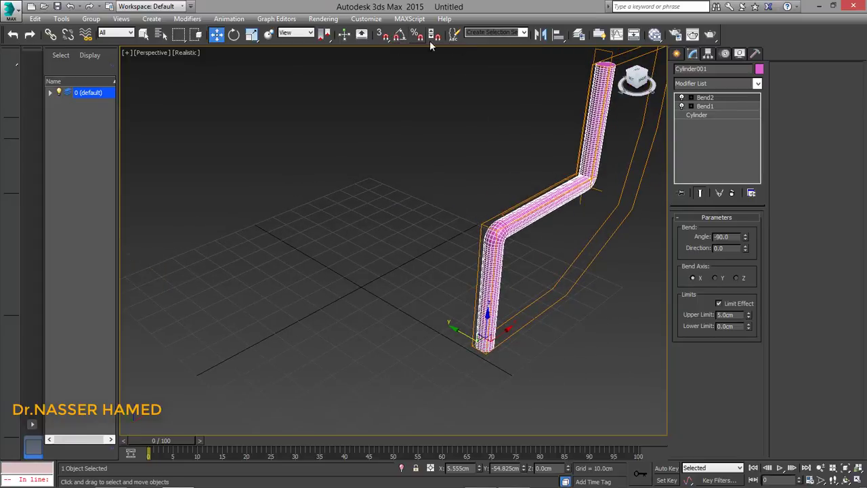
click(541, 35)
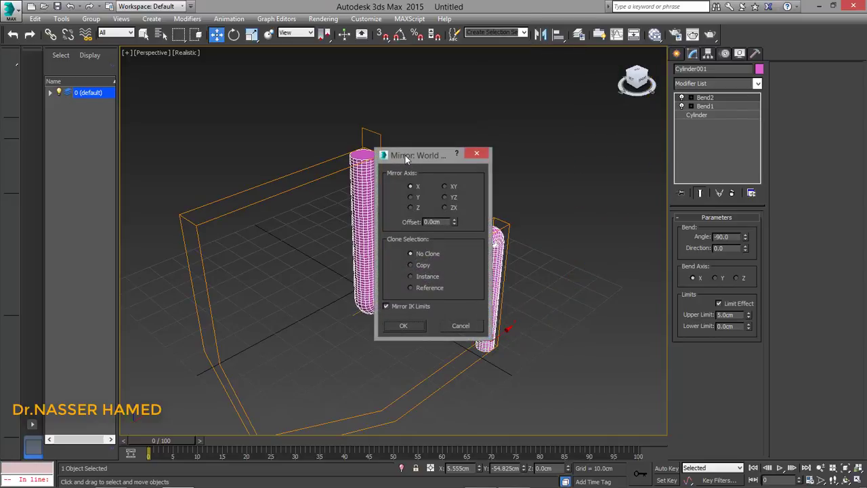
drag(406, 158, 573, 143)
click(587, 249)
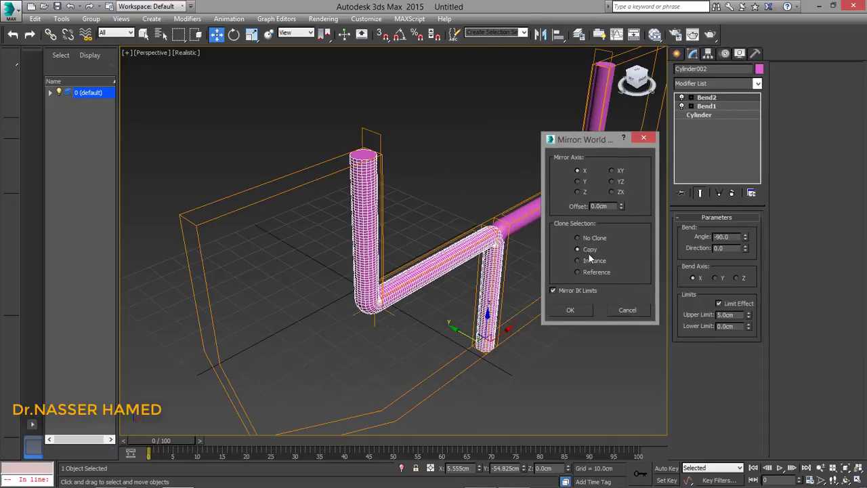
click(579, 193)
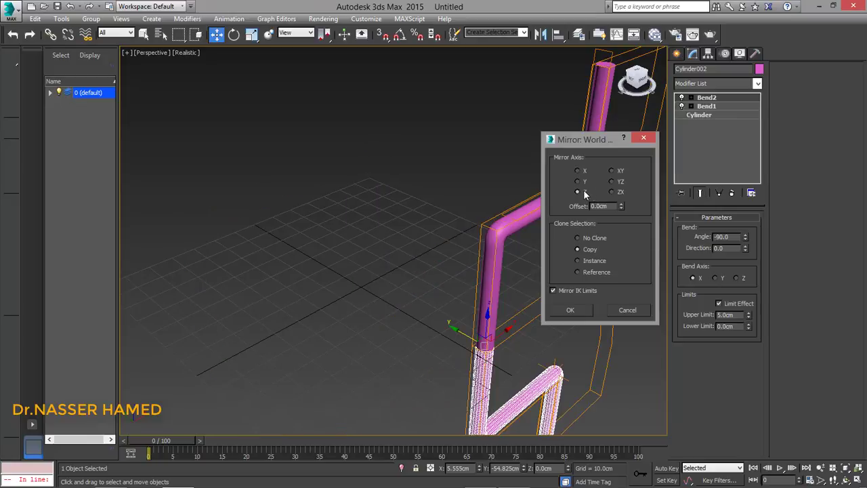
click(578, 182)
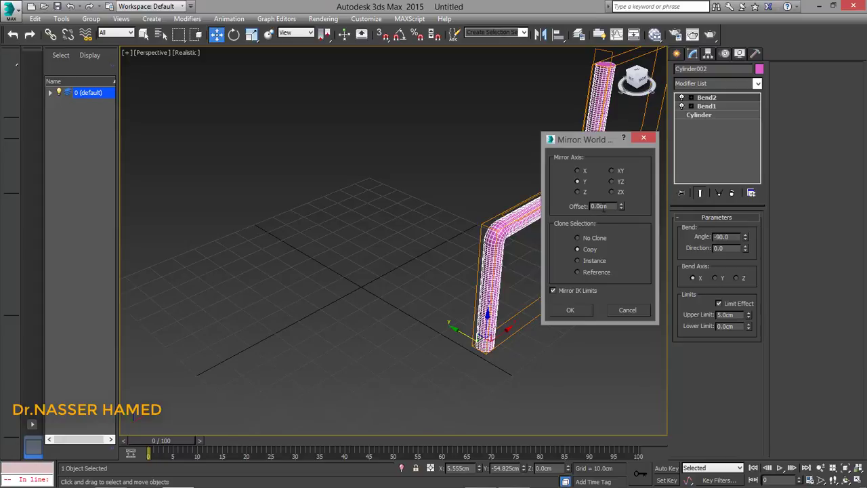
text(5)
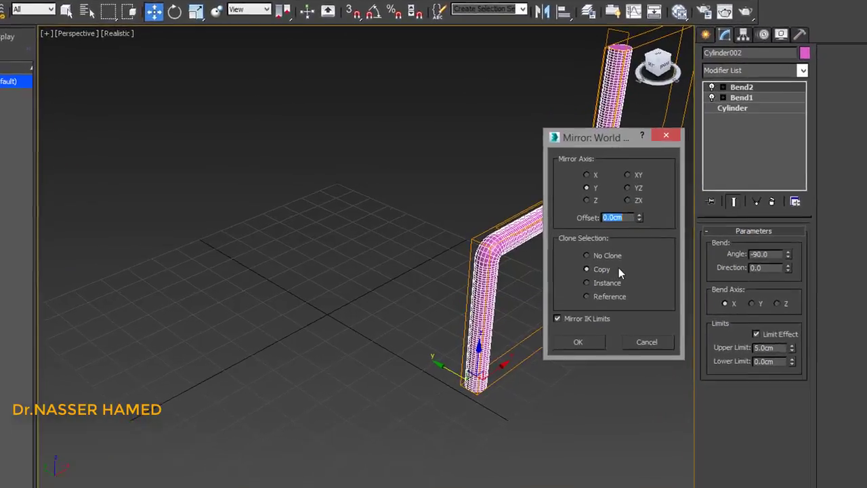
text(0)
key(Return)
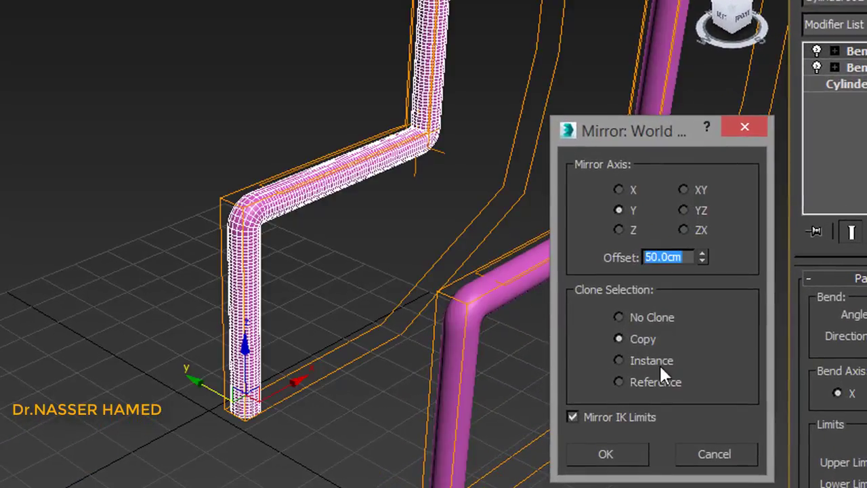
click(619, 456)
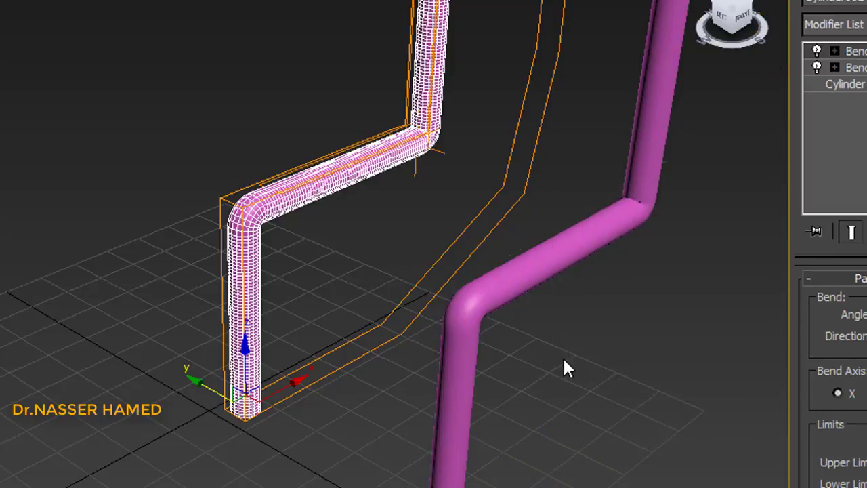
Clone both bent side pipes as copies offset along X, then enable Angle Snap.
ctrl+click(516, 293)
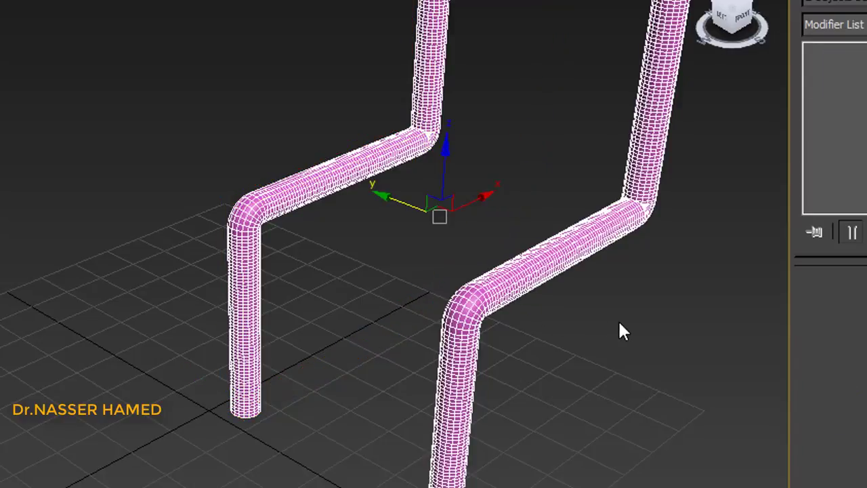
mouse_move(620, 331)
middle_down()
mouse_move(499, 341)
mouse_move(453, 368)
middle_up()
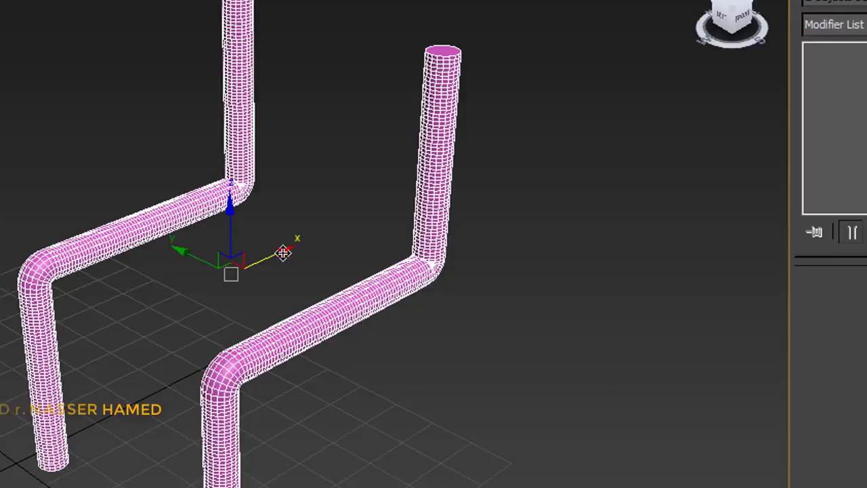
drag(284, 253, 309, 242)
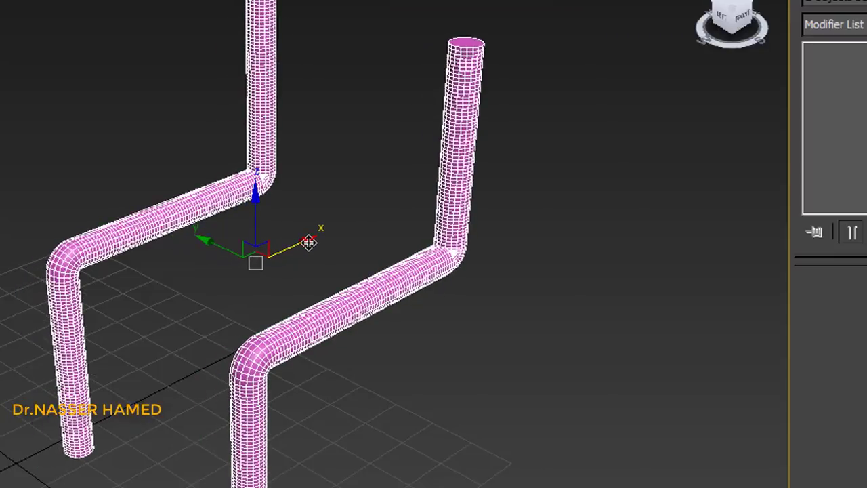
key(ctrl+z)
click(195, 294)
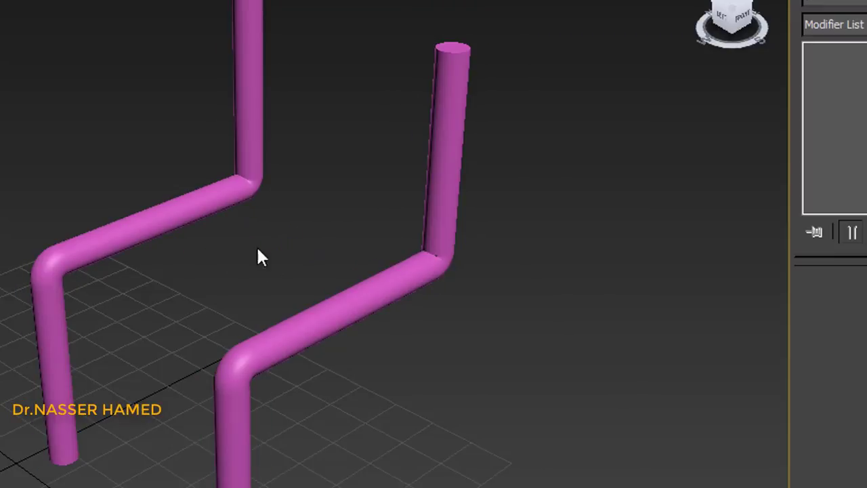
drag(109, 203, 422, 407)
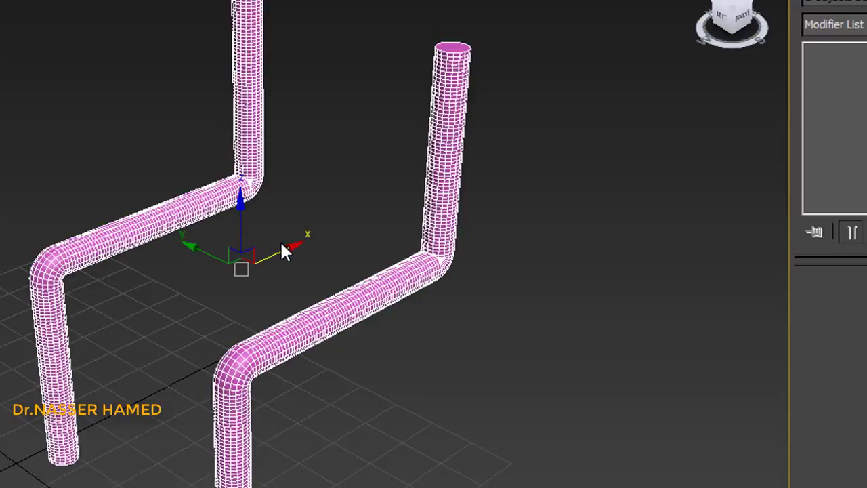
mouse_move(283, 253)
mouse_down()
mouse_move(190, 298)
mouse_move(279, 246)
mouse_up()
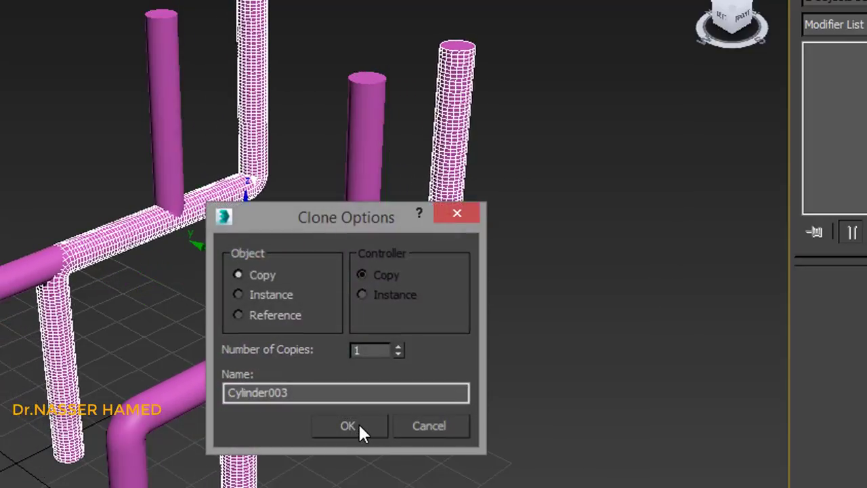
click(360, 432)
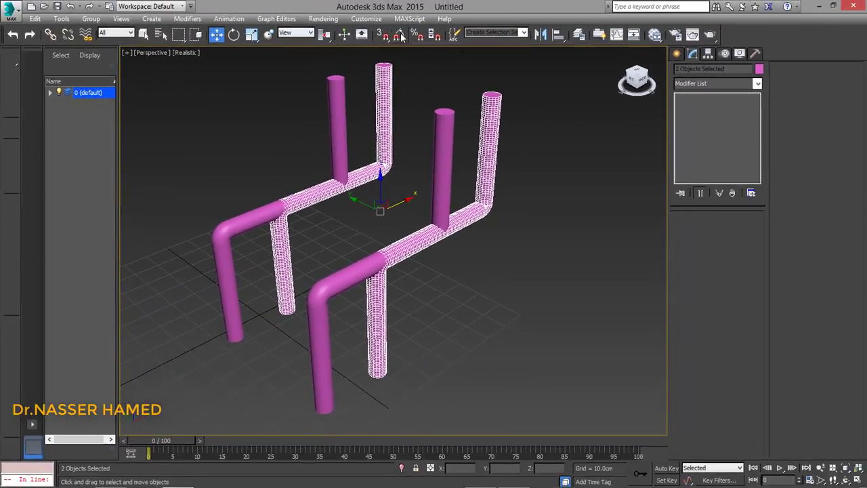
click(401, 36)
Set the snap angle to 90° and rotate the copied pipes −90° about Z.
right_click(401, 36)
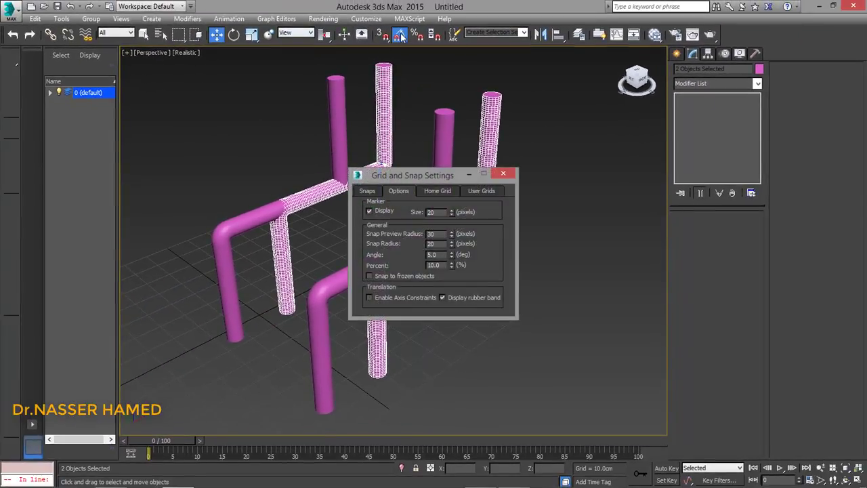
double_click(432, 254)
text(90)
key(Return)
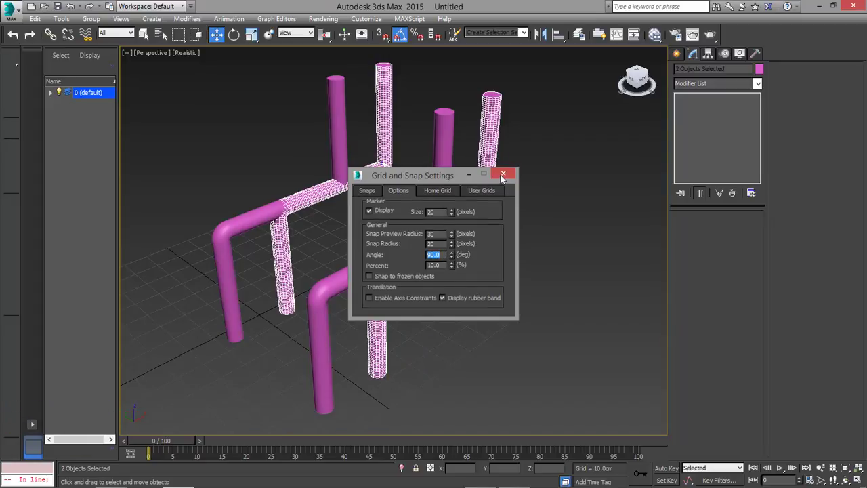
click(502, 174)
click(236, 35)
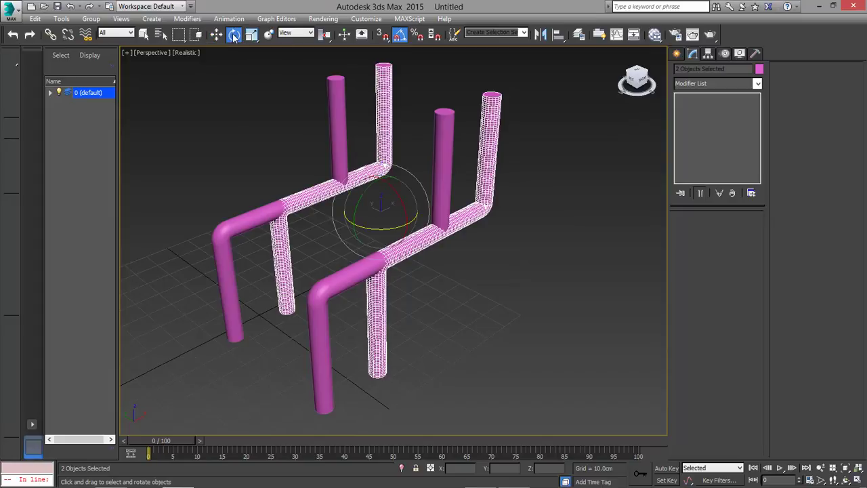
drag(400, 227, 392, 228)
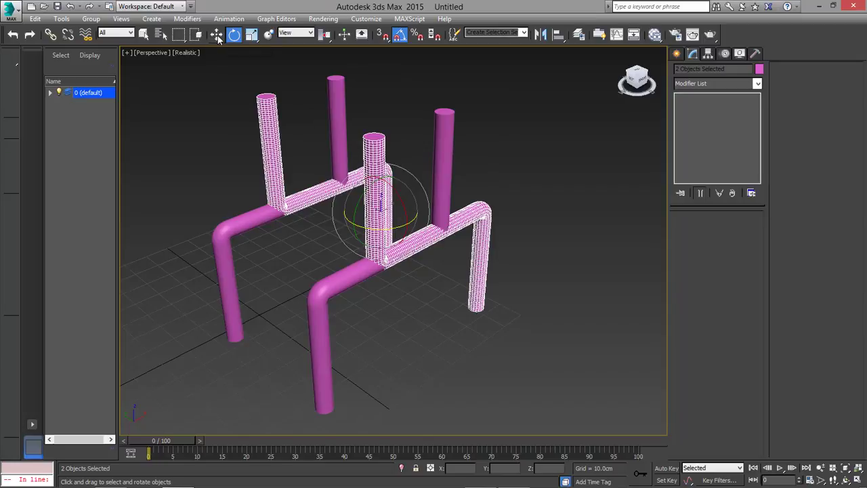
Slide the rotated pipe copies left along X against the original frames.
click(216, 35)
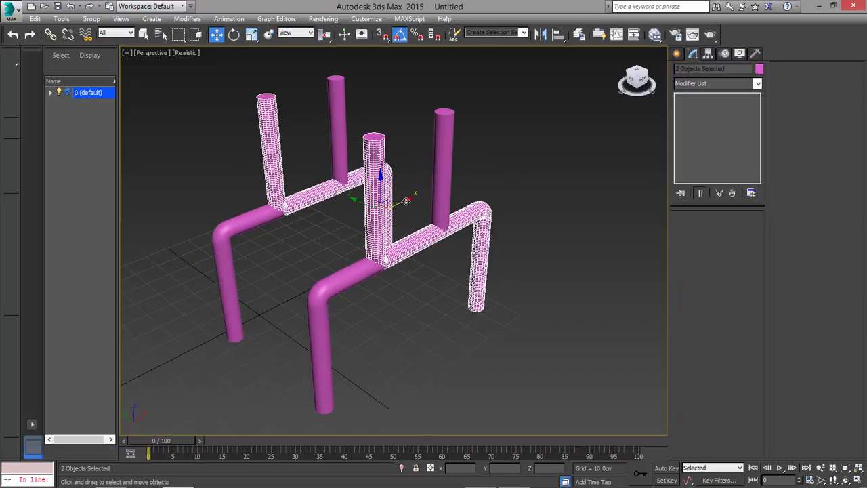
drag(407, 199, 360, 222)
alt+middle_drag(360, 223, 320, 219)
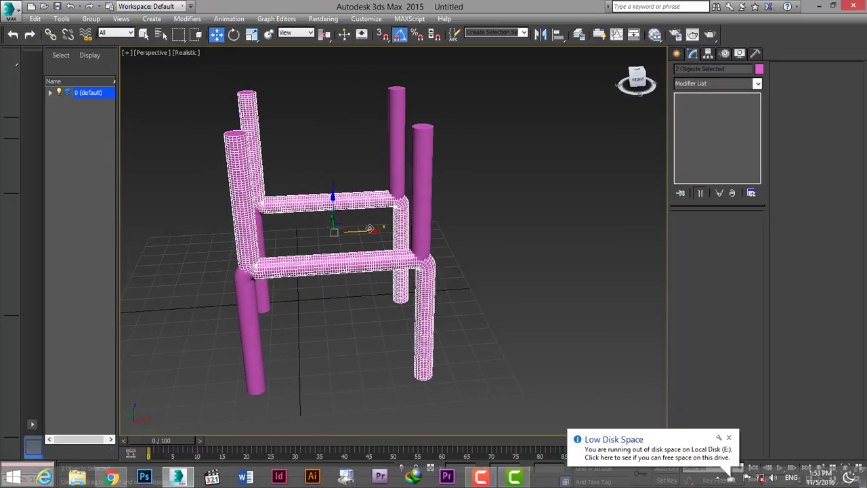
drag(371, 230, 365, 231)
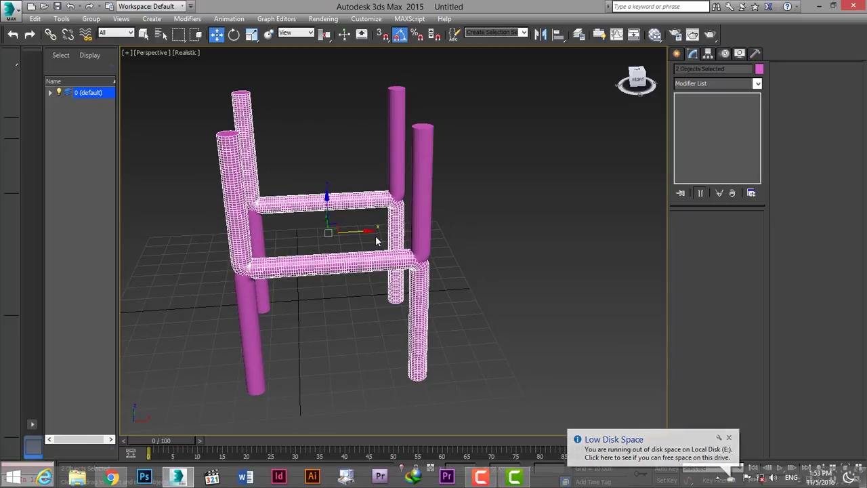
Delete Bend2 and Bend1 from Cylinder004 and set its height to 45 cm.
click(447, 312)
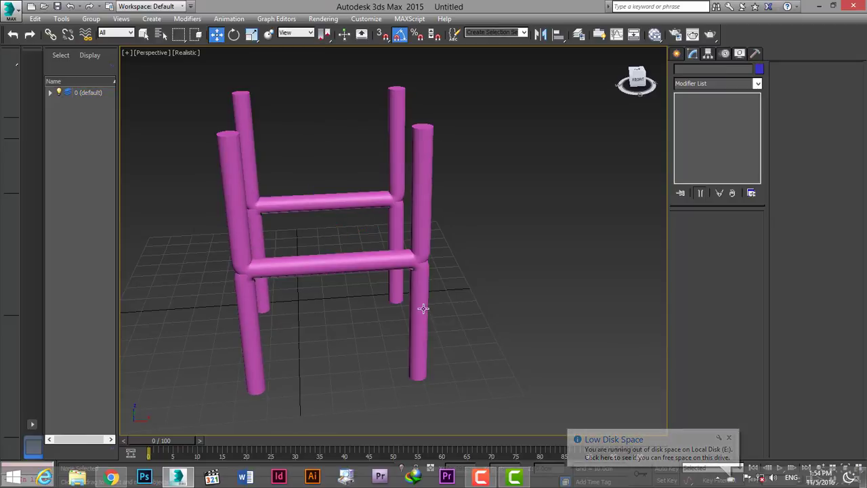
click(421, 307)
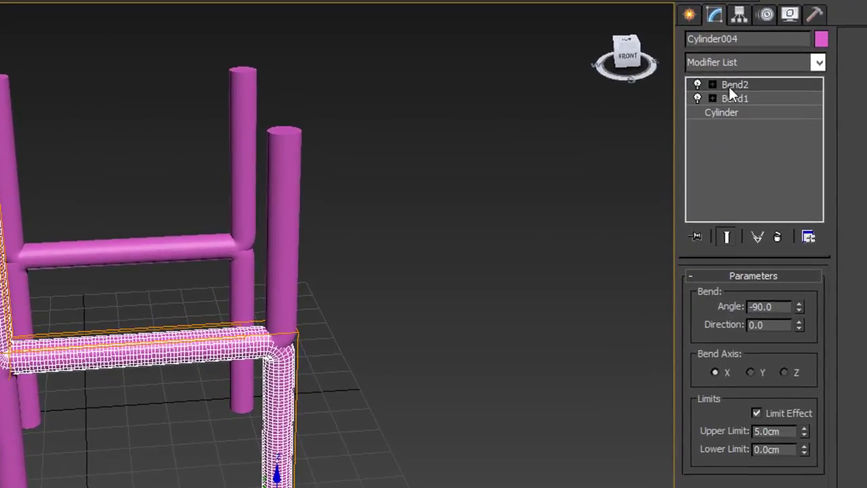
click(729, 87)
ctrl+click(729, 99)
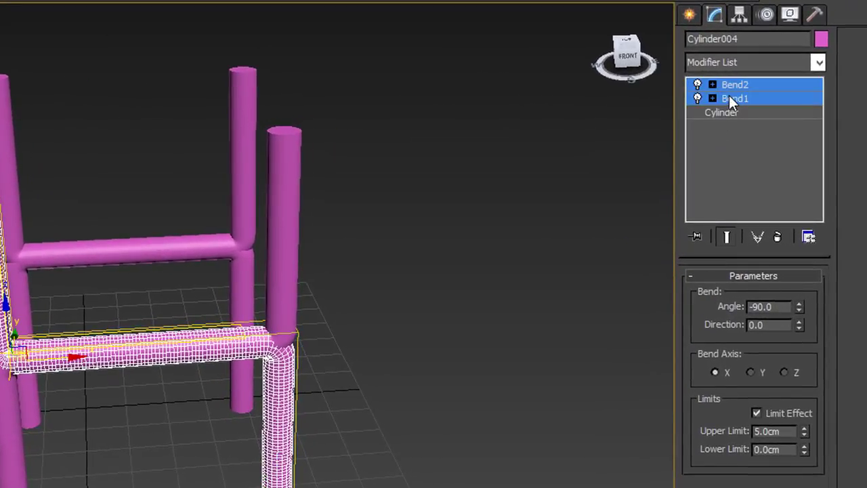
click(777, 237)
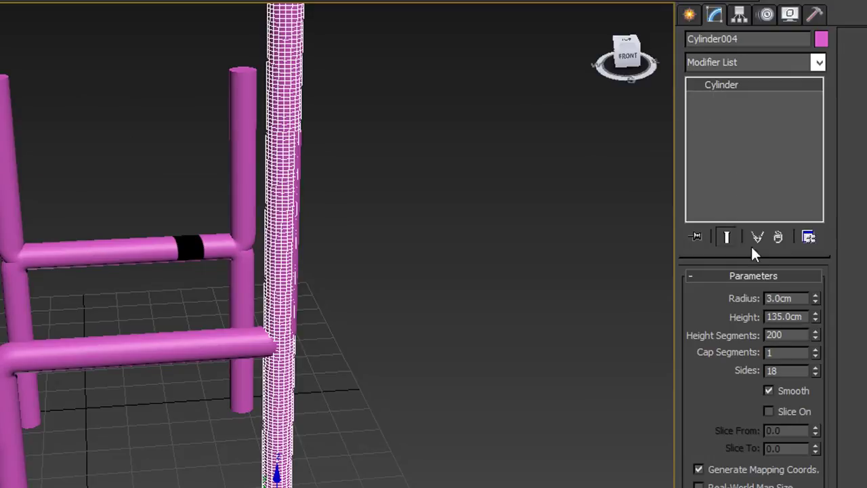
double_click(791, 317)
text(45)
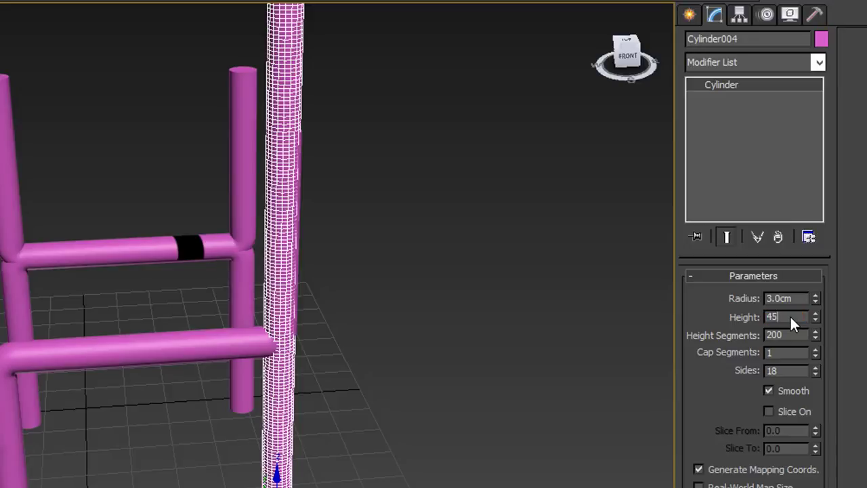
key(Return)
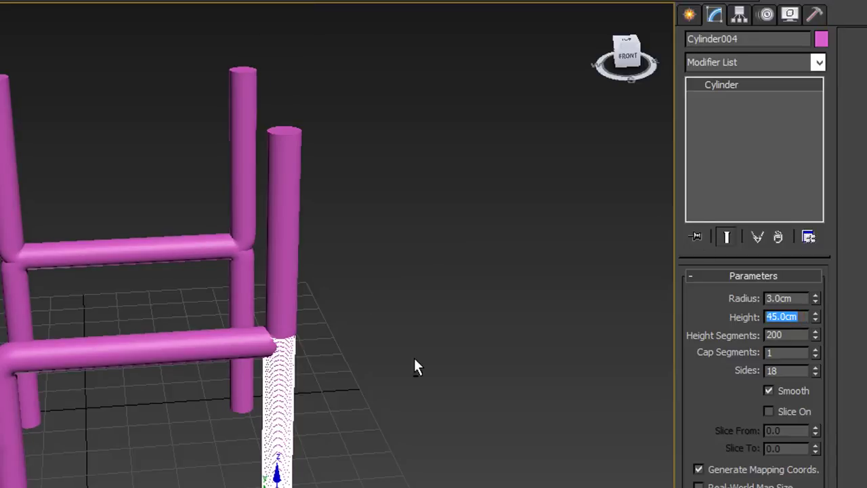
Remove both bend modifiers from Cylinder003 and make it 45 cm tall.
mouse_move(414, 358)
alt+middle_down()
mouse_move(377, 363)
mouse_move(362, 350)
alt+middle_up()
click(383, 289)
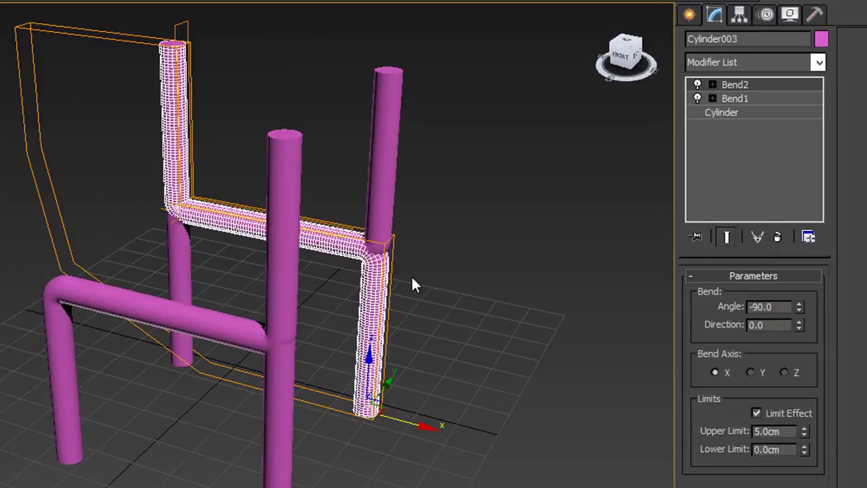
click(728, 82)
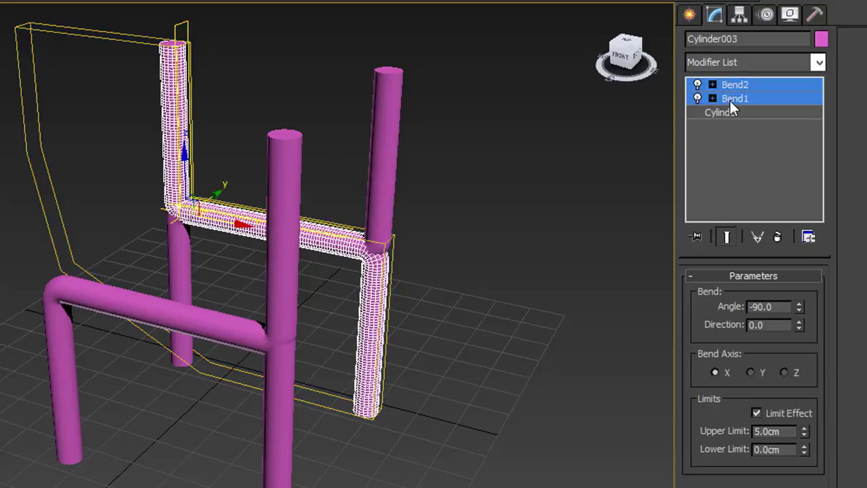
ctrl+click(730, 99)
click(779, 235)
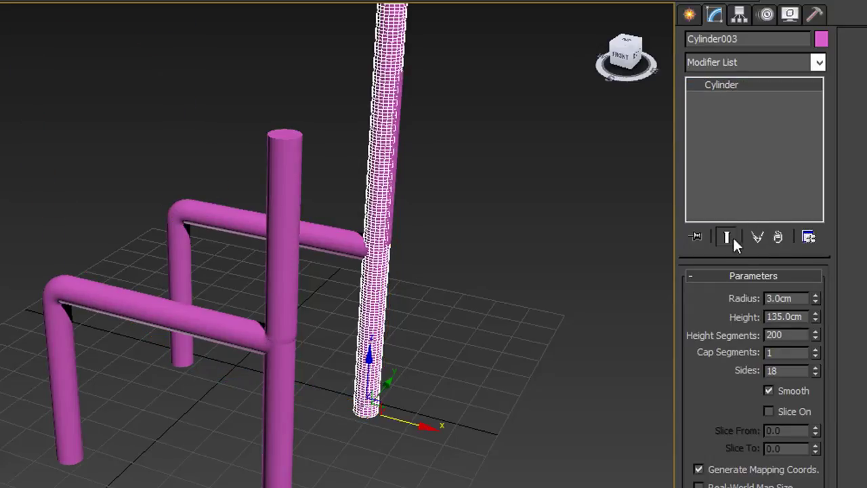
double_click(787, 317)
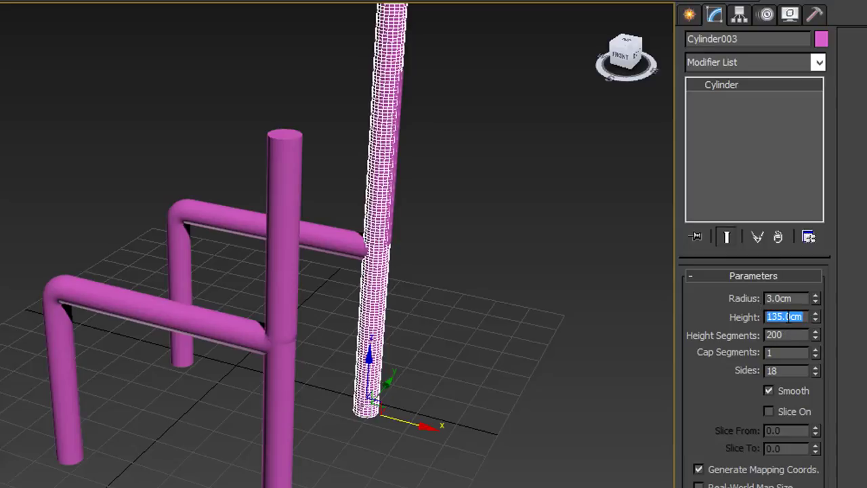
text(45)
key(Return)
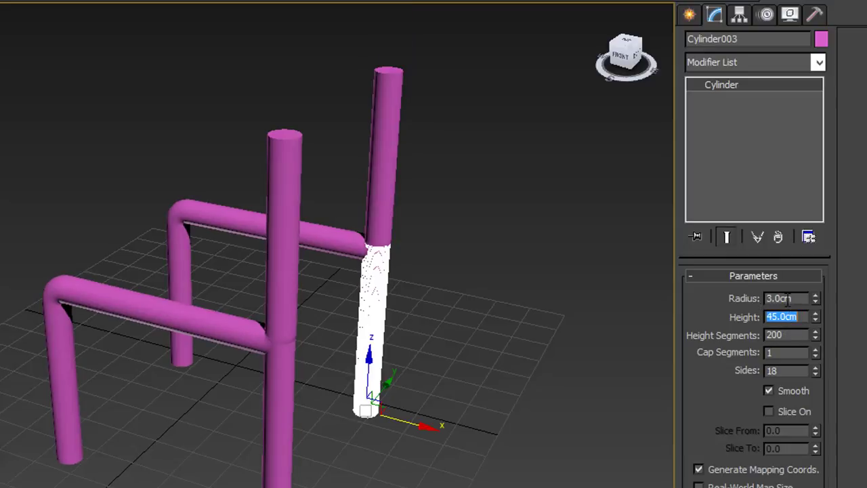
click(459, 288)
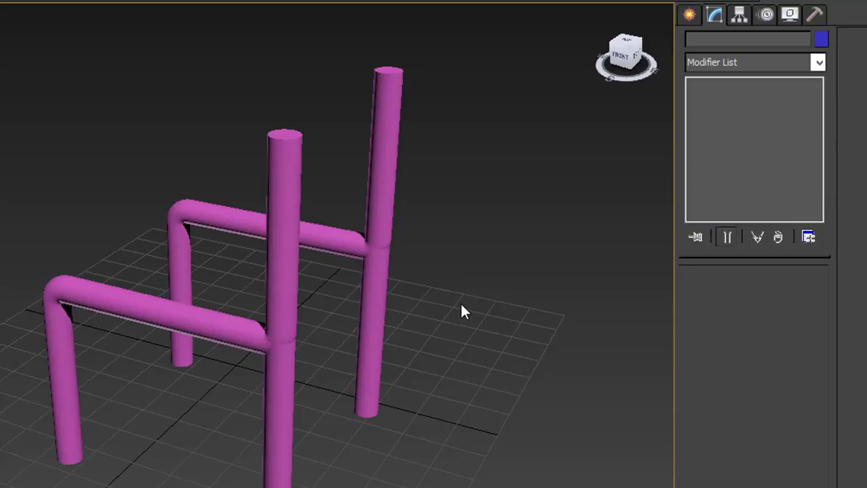
Set the front leg Cylinder004's height to 50 cm.
alt+middle_drag(437, 362, 460, 341)
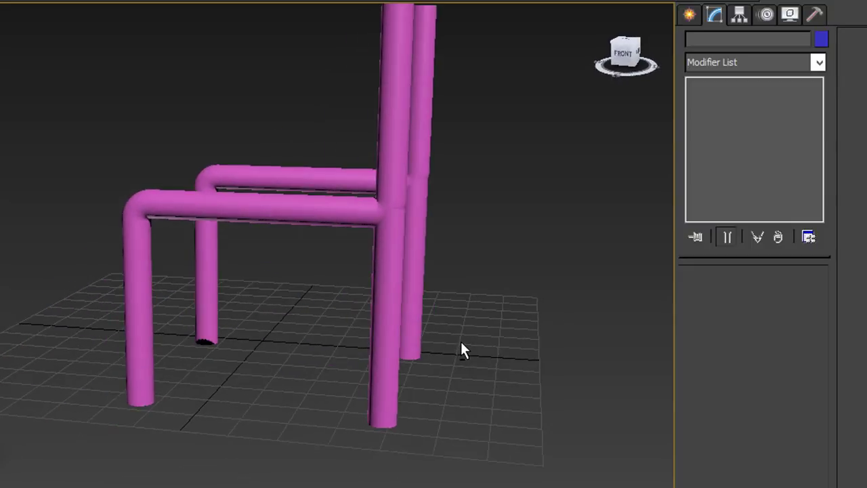
click(415, 273)
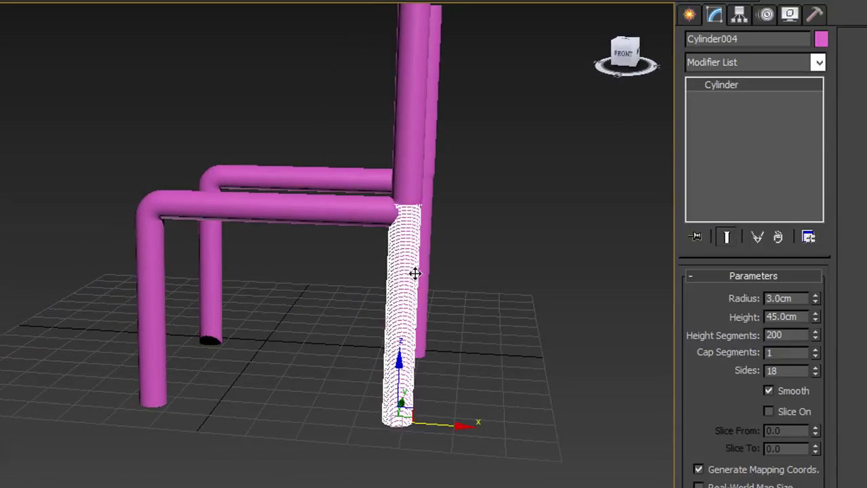
double_click(779, 317)
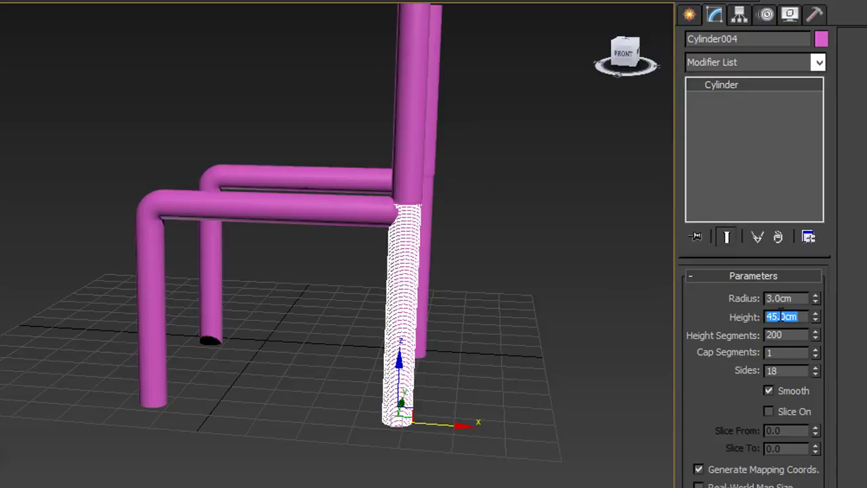
text(50)
key(Return)
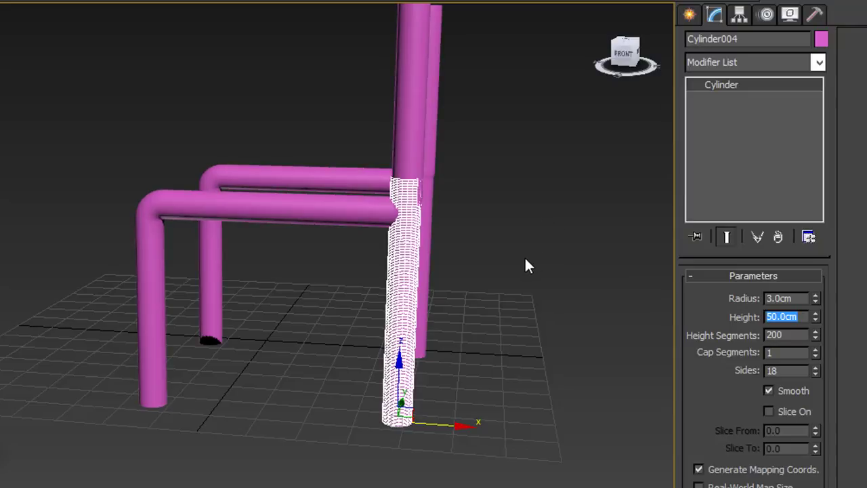
Set Cylinder003's height to 50 cm as well, then reselect it.
mouse_move(524, 255)
alt+middle_down()
mouse_move(495, 255)
mouse_move(507, 238)
alt+middle_up()
click(512, 224)
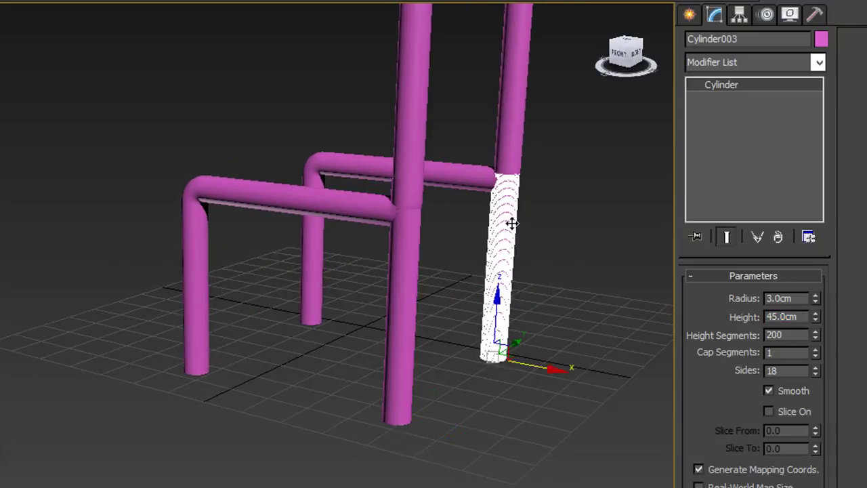
double_click(777, 316)
text(50)
key(Return)
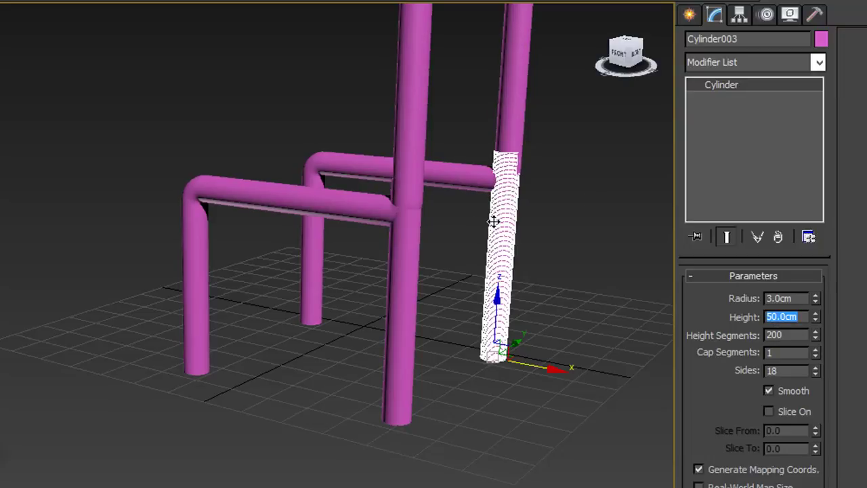
ctrl+click(471, 318)
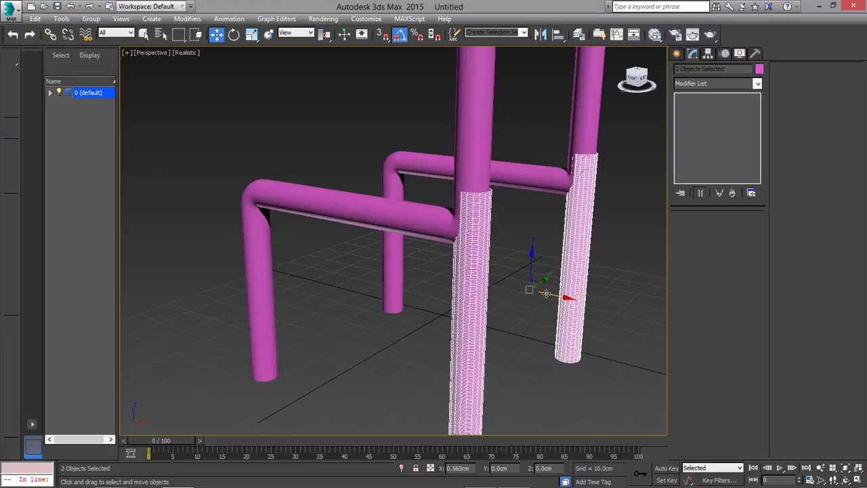
click(662, 262)
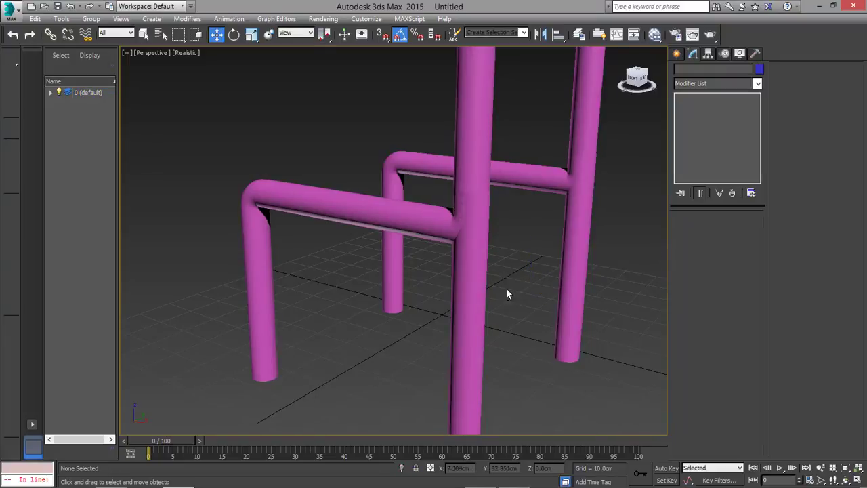
mouse_move(507, 289)
alt+middle_down()
mouse_move(478, 301)
mouse_move(592, 314)
alt+middle_up()
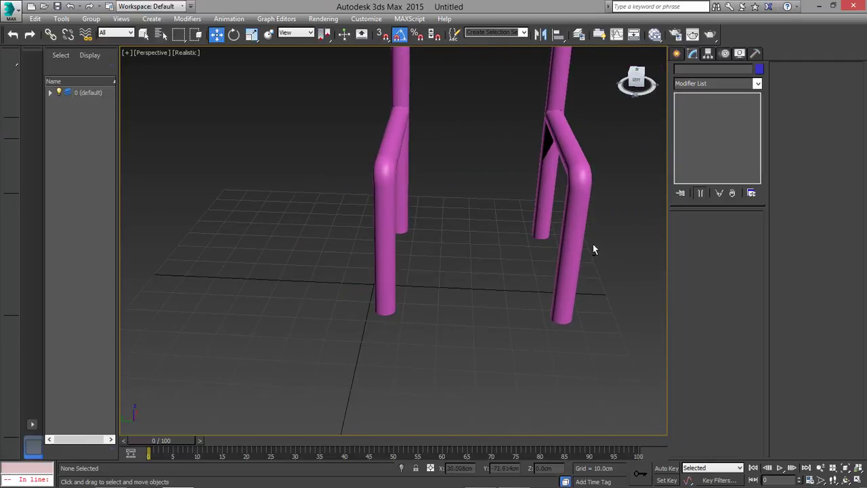
mouse_move(603, 236)
alt+middle_down()
mouse_move(546, 245)
mouse_move(542, 229)
alt+middle_up()
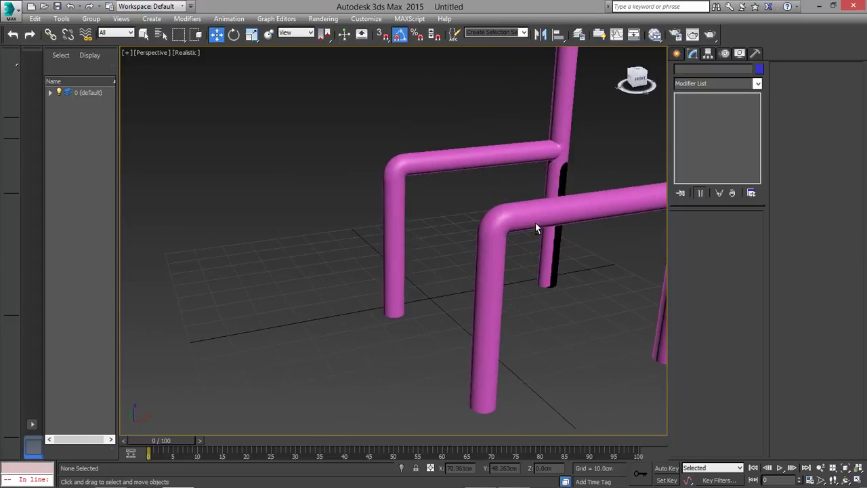
click(550, 253)
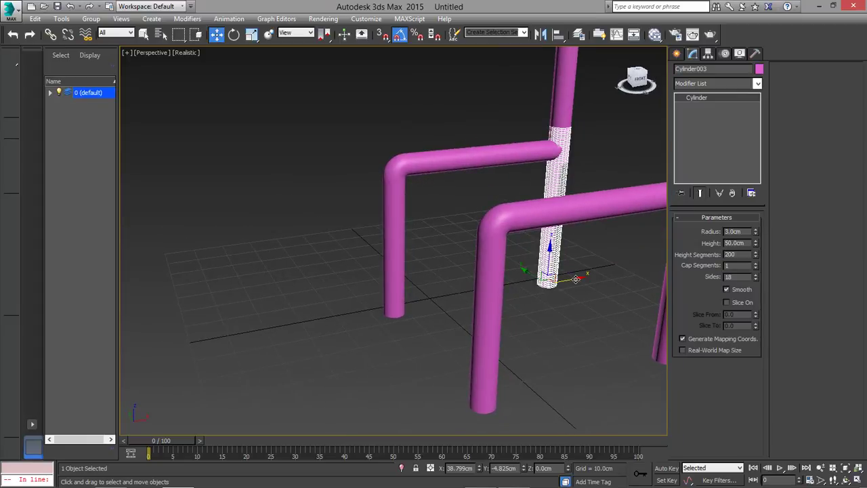
Clone Cylinder003 as a Copy, Cylinder005, and move it left along X.
shift+drag(573, 280, 546, 280)
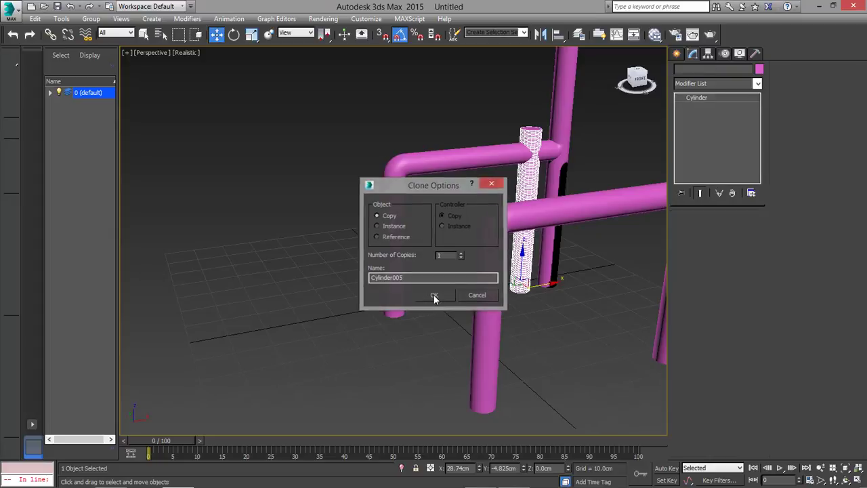
click(434, 295)
drag(539, 283, 376, 308)
Rotate Cylinder005 to lie horizontally, raise it between the legs, and set radius 1.5 cm.
click(384, 303)
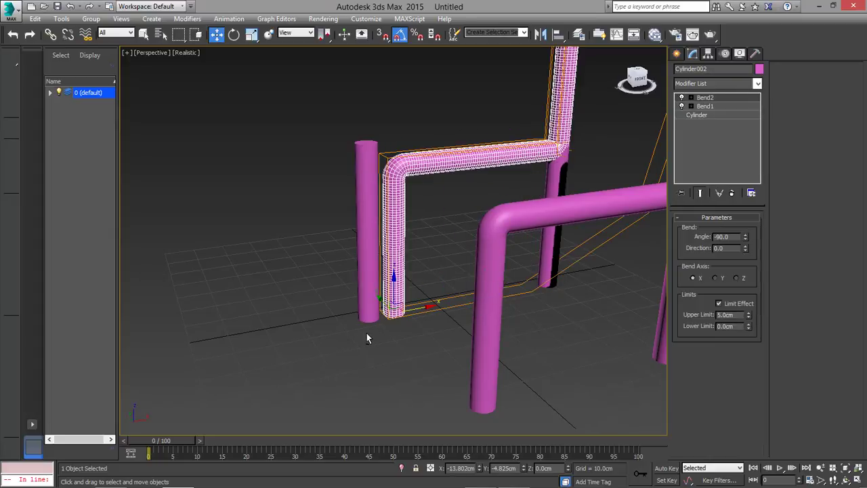
alt+middle_drag(367, 338, 412, 336)
click(474, 332)
key(e)
drag(491, 333, 492, 336)
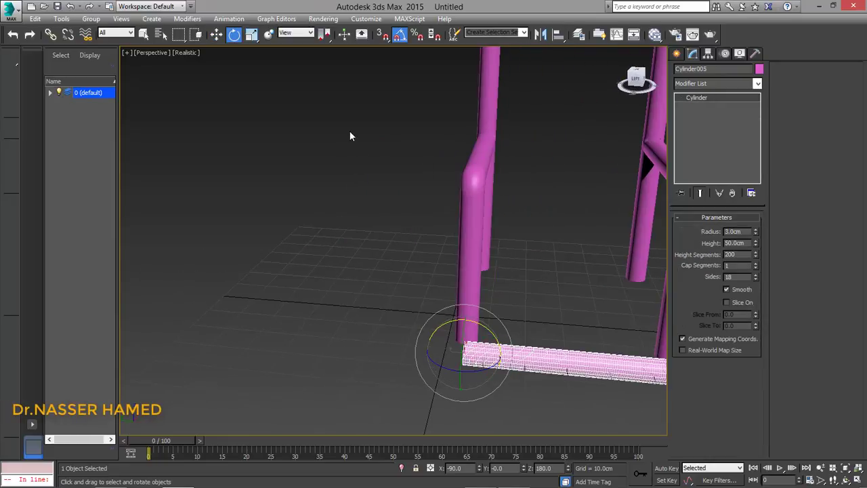
click(217, 34)
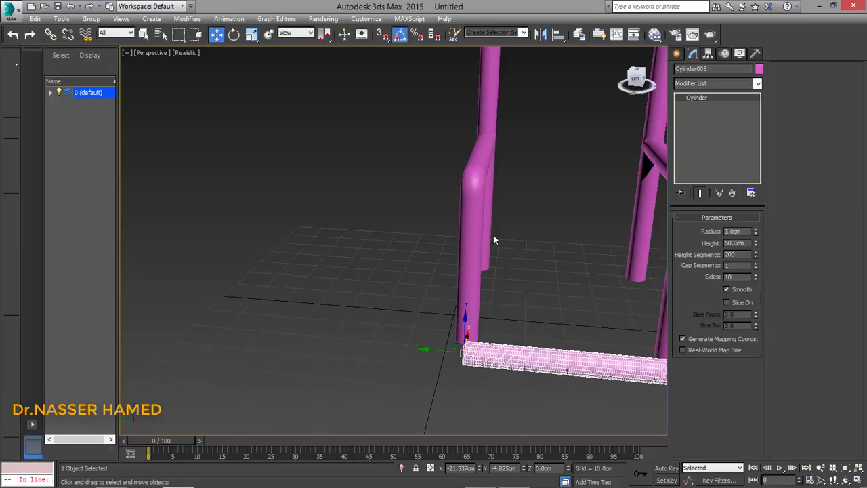
middle_drag(506, 300, 432, 269)
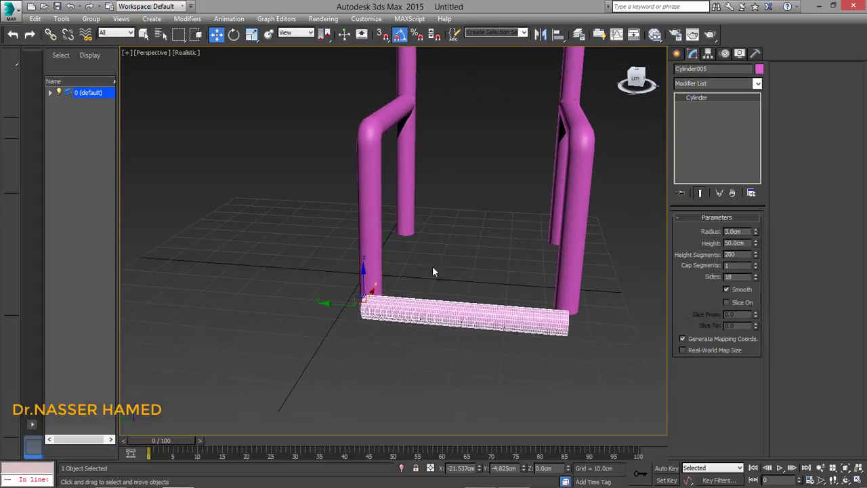
mouse_move(364, 281)
mouse_down()
mouse_move(366, 217)
mouse_move(383, 218)
mouse_up()
text(1.5)
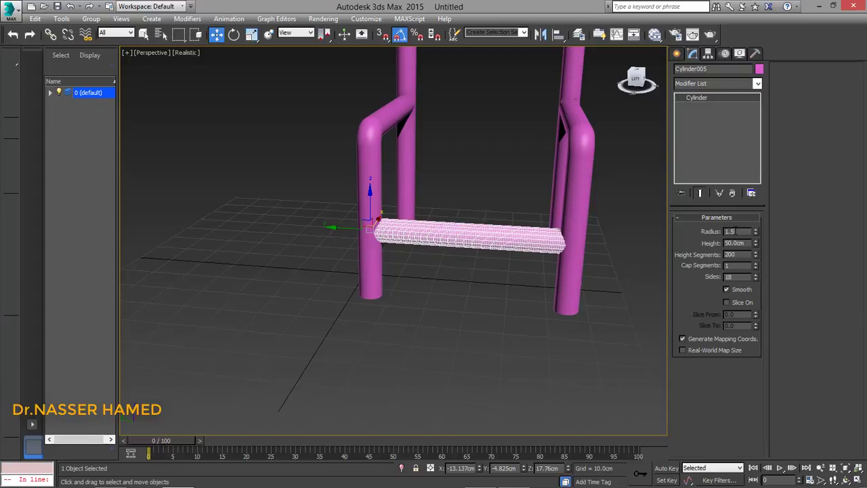
key(Return)
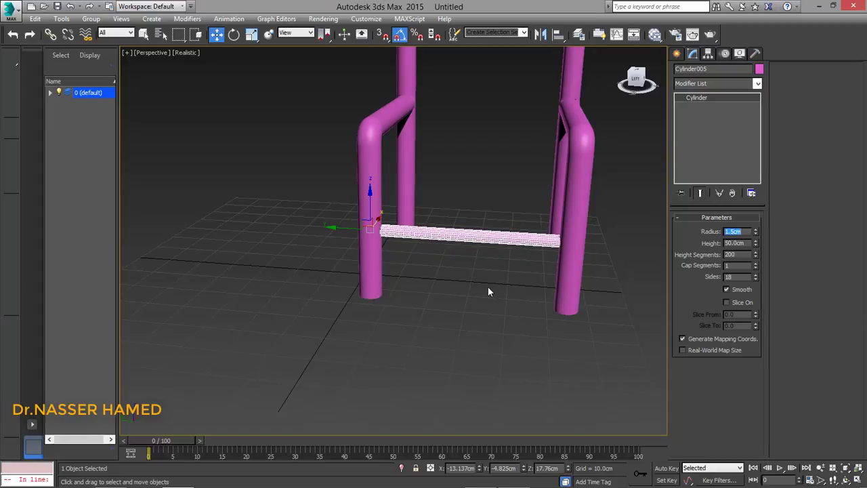
Clone the rung as Cylinder006 and slide it across to span the opposite leg pair.
alt+middle_drag(451, 285, 343, 280)
mouse_move(392, 280)
alt+middle_down()
mouse_move(403, 271)
mouse_move(349, 284)
alt+middle_up()
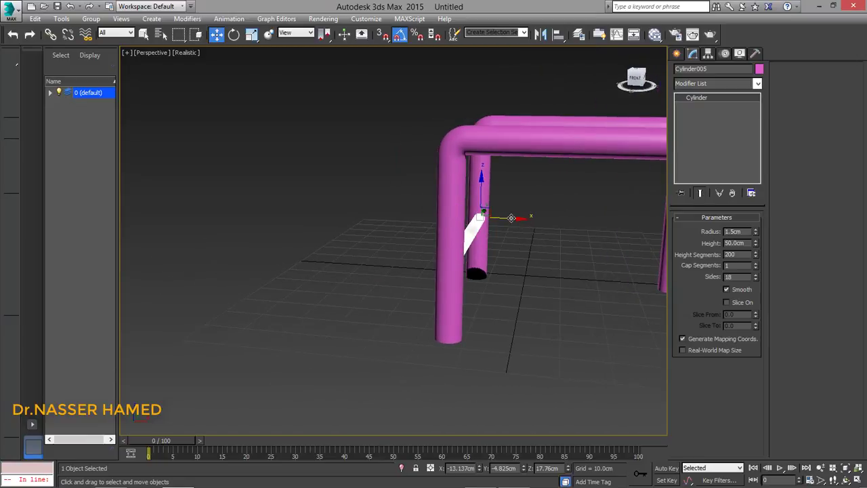
shift+drag(514, 222, 635, 224)
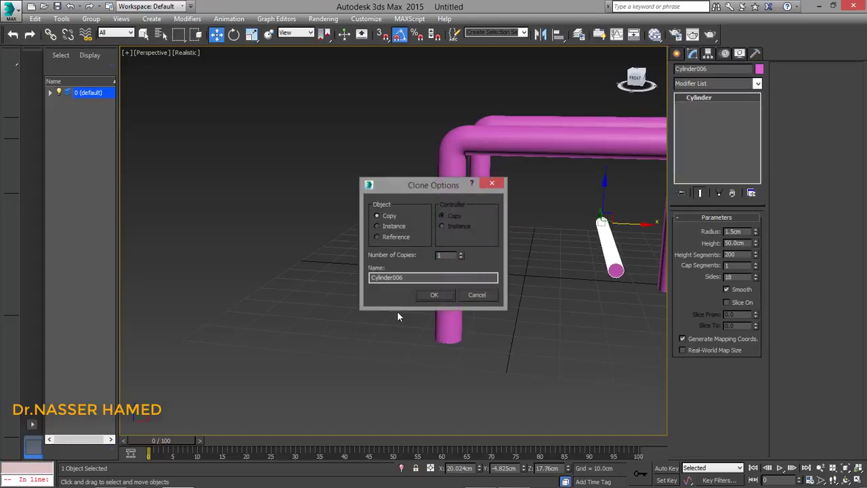
click(432, 295)
mouse_move(572, 303)
middle_down()
mouse_move(468, 315)
mouse_move(417, 304)
middle_up()
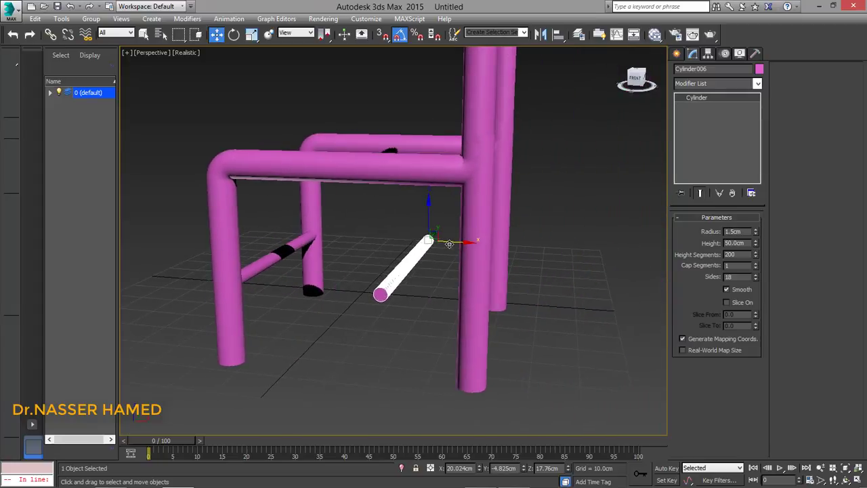
drag(463, 244, 519, 250)
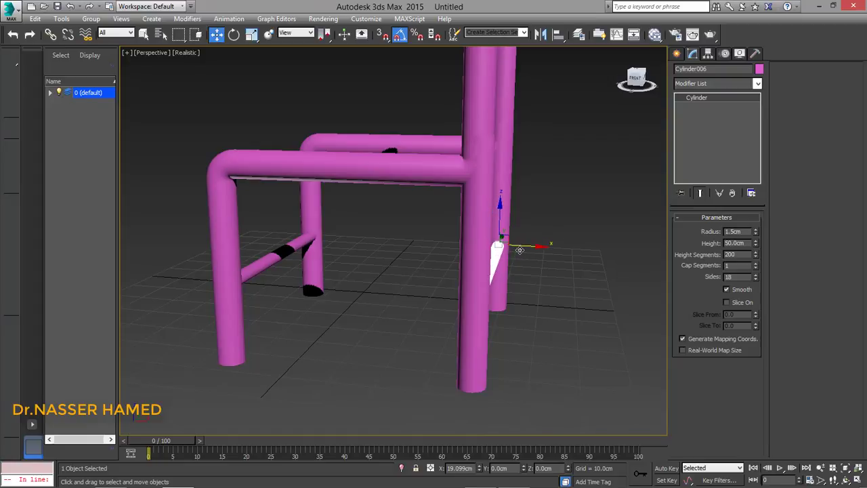
alt+middle_drag(561, 325, 504, 332)
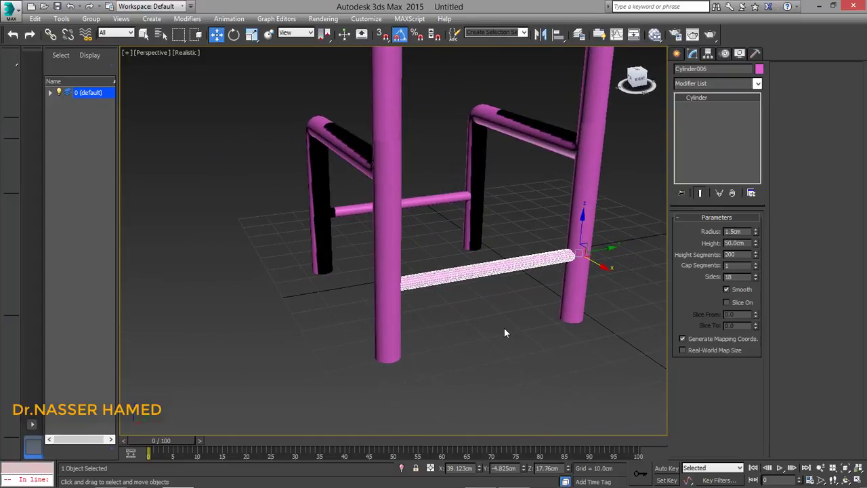
Copy both rungs rotated 90° about the vertical axis as Cylinder007 and Cylinder008.
ctrl+click(432, 202)
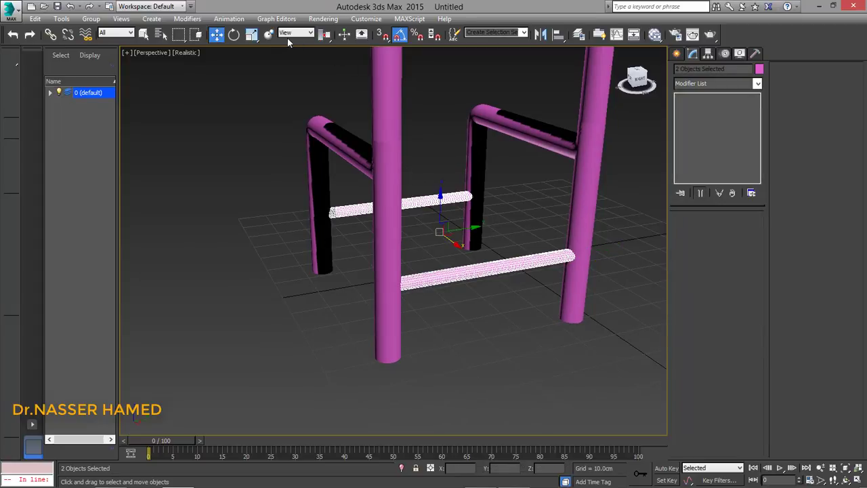
click(233, 34)
drag(438, 243, 437, 243)
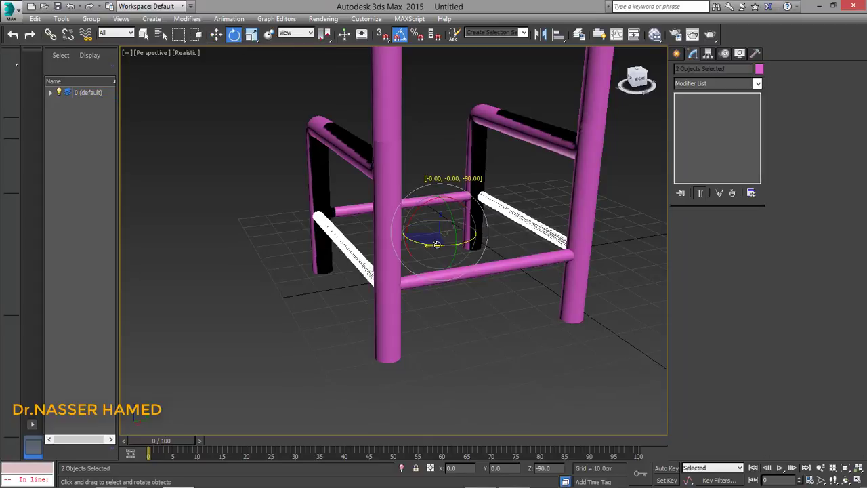
click(434, 293)
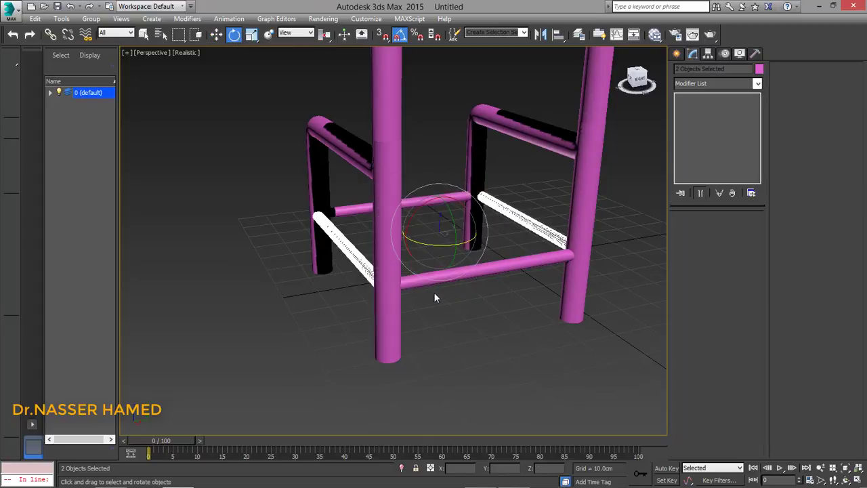
alt+middle_drag(244, 226, 373, 215)
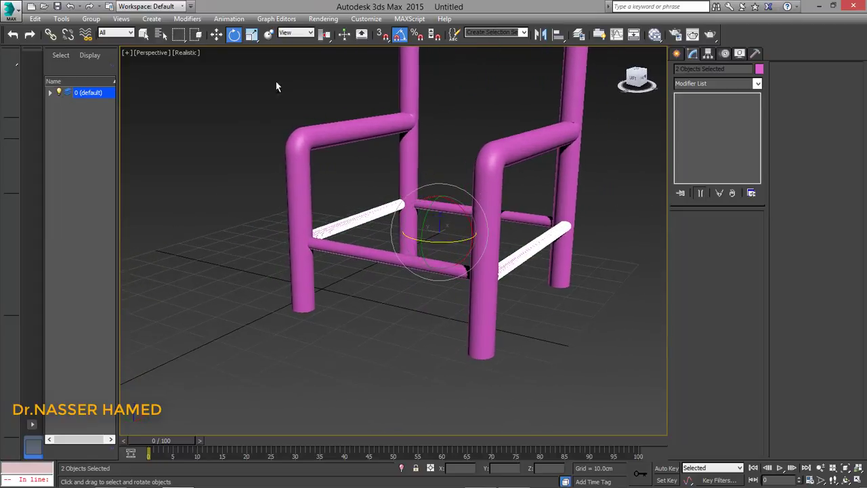
Nudge both lower side rungs into line with the legs and restore the four-viewport layout.
click(216, 33)
click(540, 288)
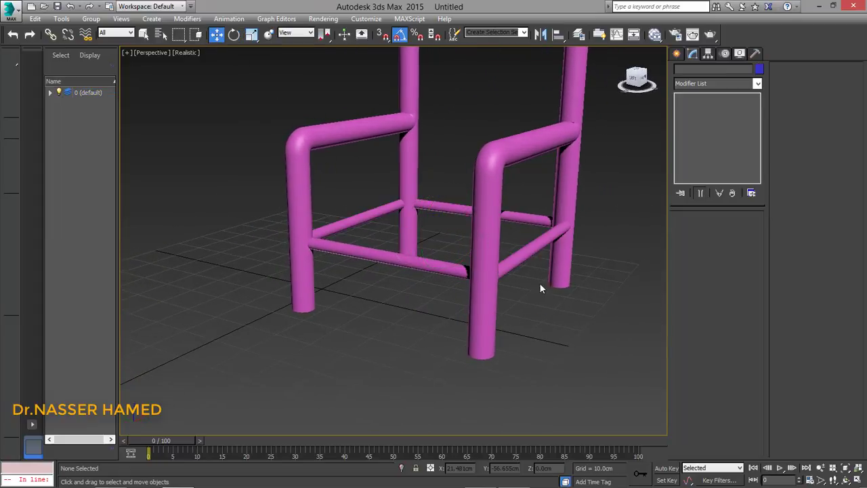
click(537, 256)
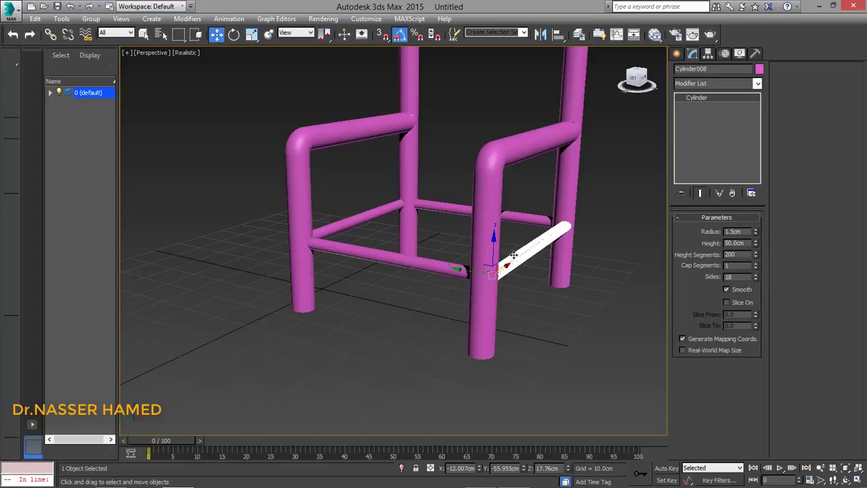
drag(472, 272, 467, 271)
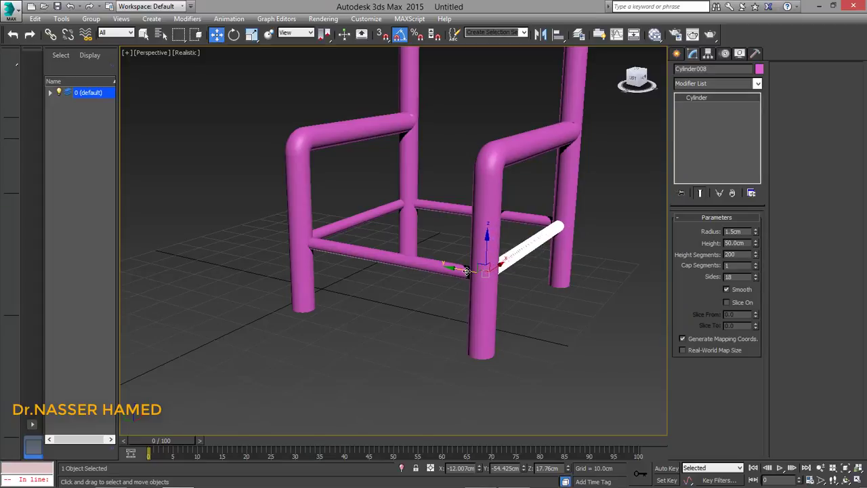
click(387, 294)
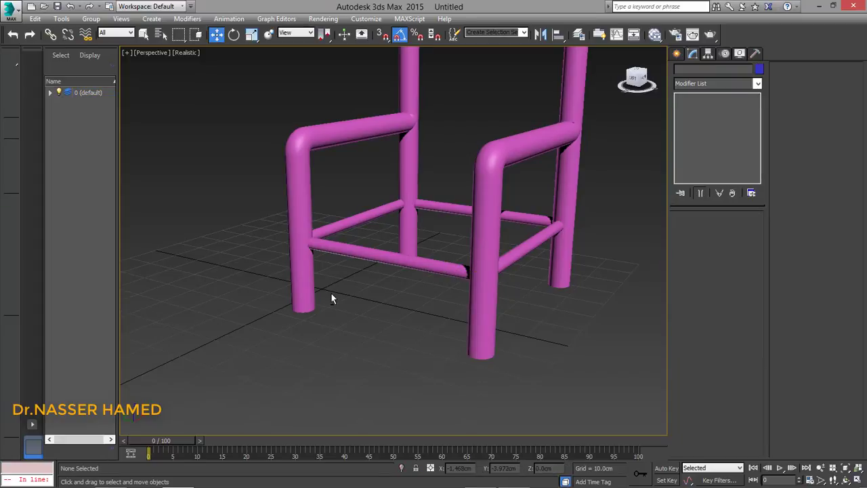
mouse_move(331, 293)
alt+middle_down()
mouse_move(379, 294)
mouse_move(404, 283)
alt+middle_up()
click(460, 216)
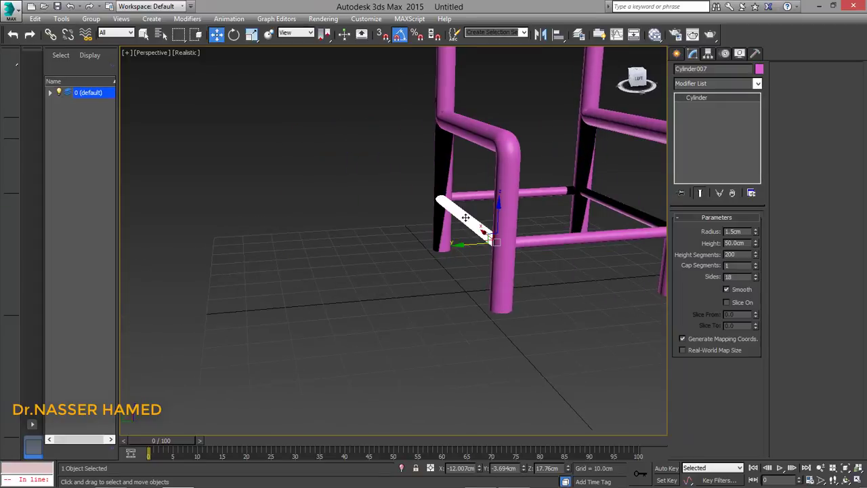
drag(476, 243, 473, 246)
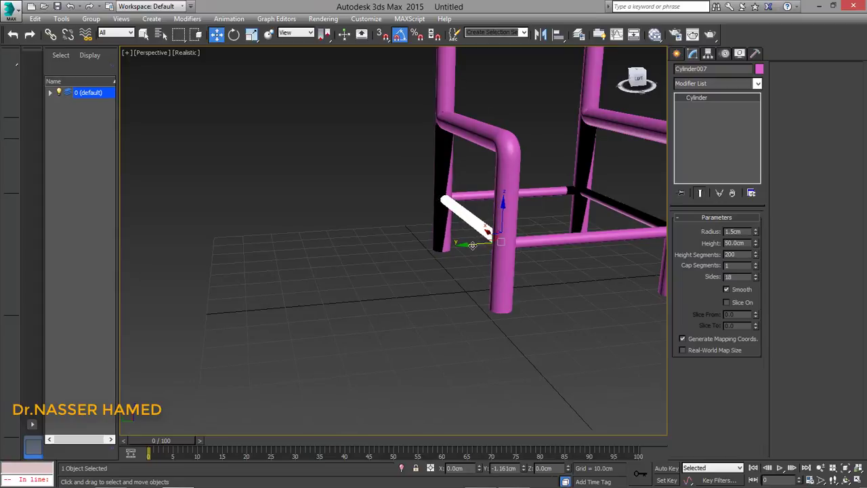
click(424, 294)
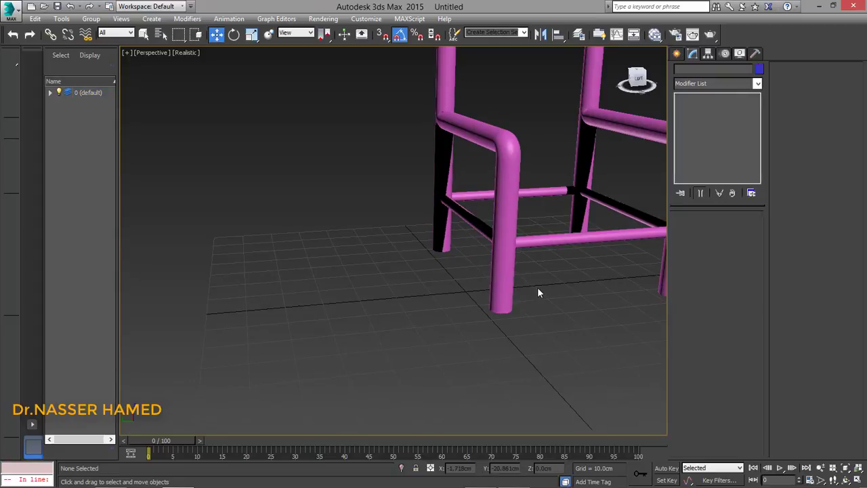
key(alt+w)
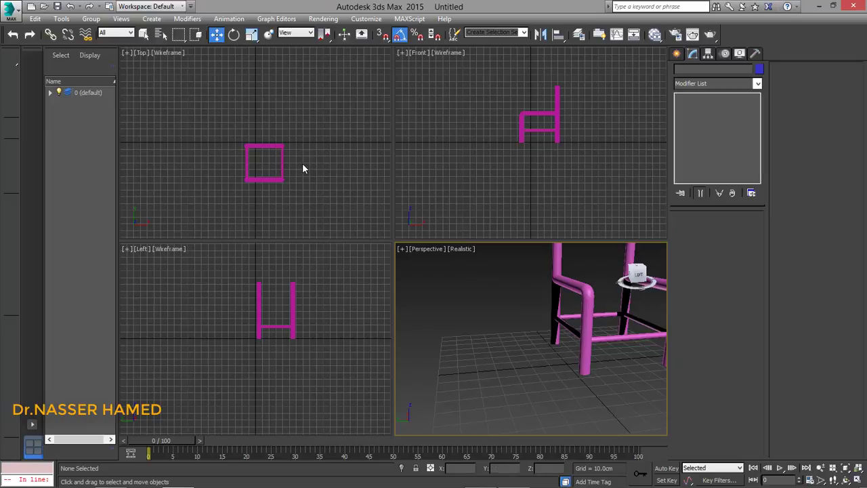
Create a 60×50 cm ChamferBox seat, 3.167 cm thick with 0.71 cm fillet, on the frame.
click(303, 168)
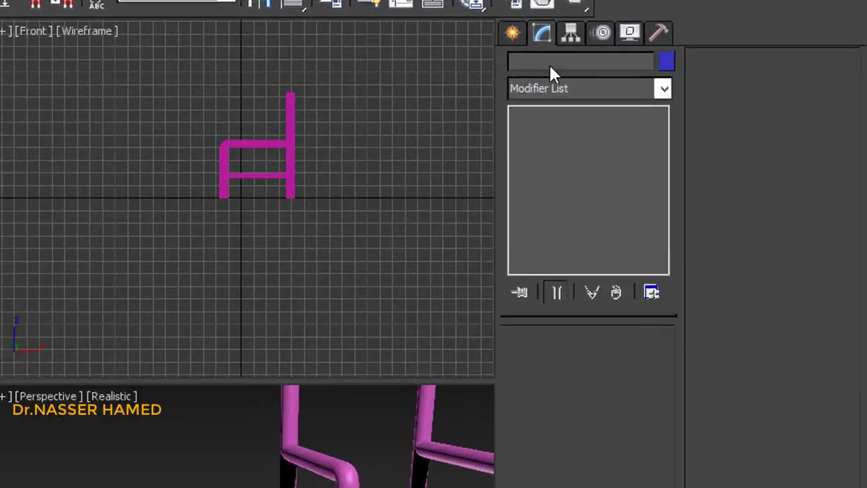
click(436, 23)
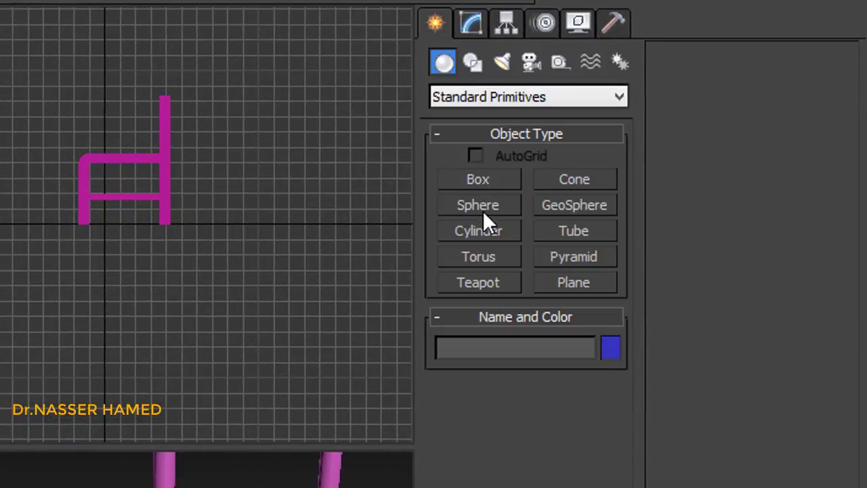
click(466, 98)
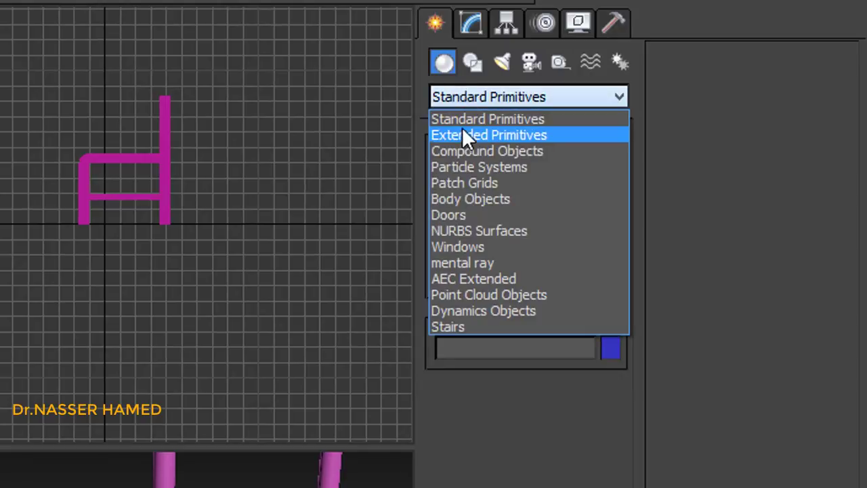
click(459, 141)
click(478, 205)
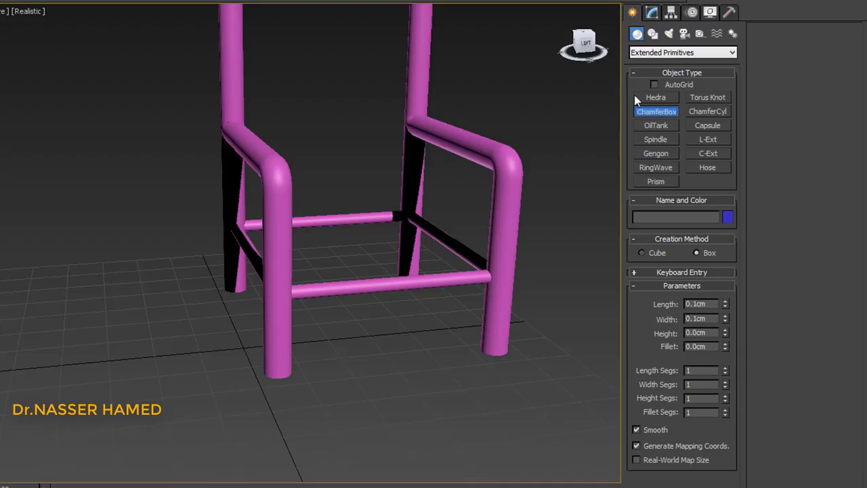
drag(439, 120, 309, 172)
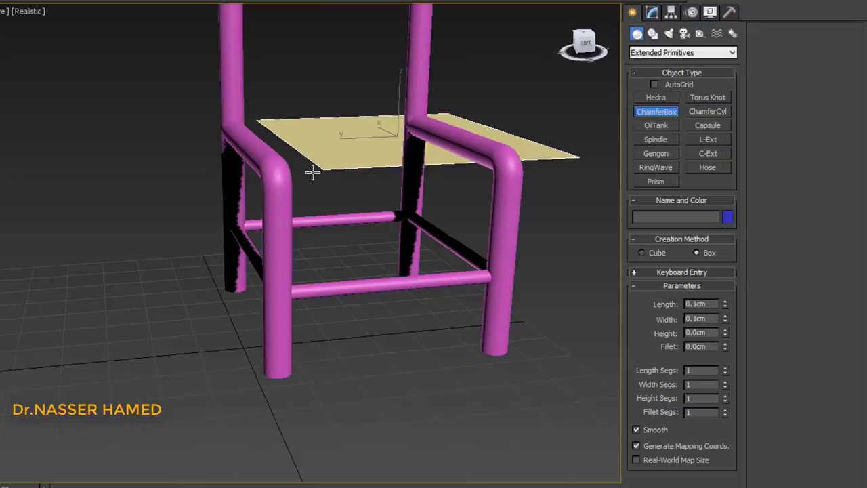
click(290, 176)
click(289, 181)
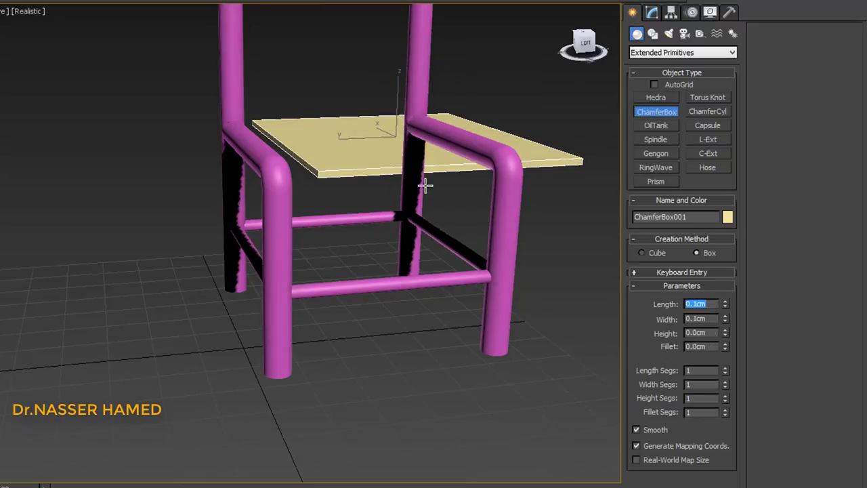
key(w)
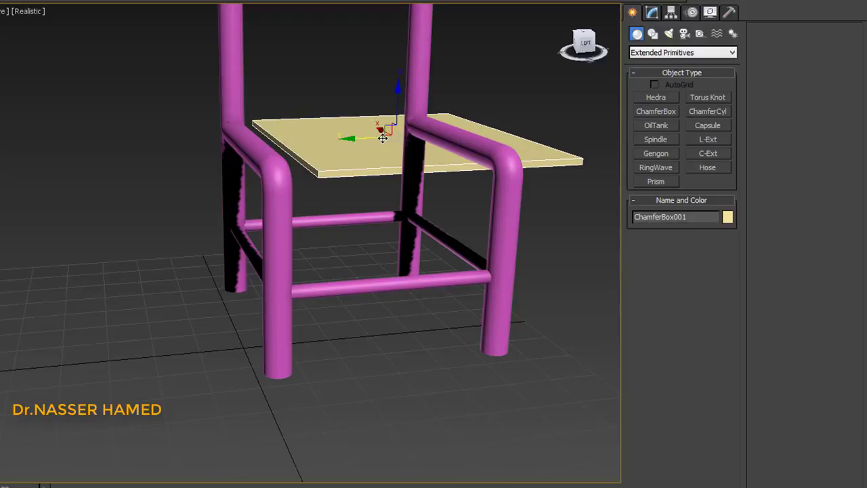
drag(383, 132, 329, 139)
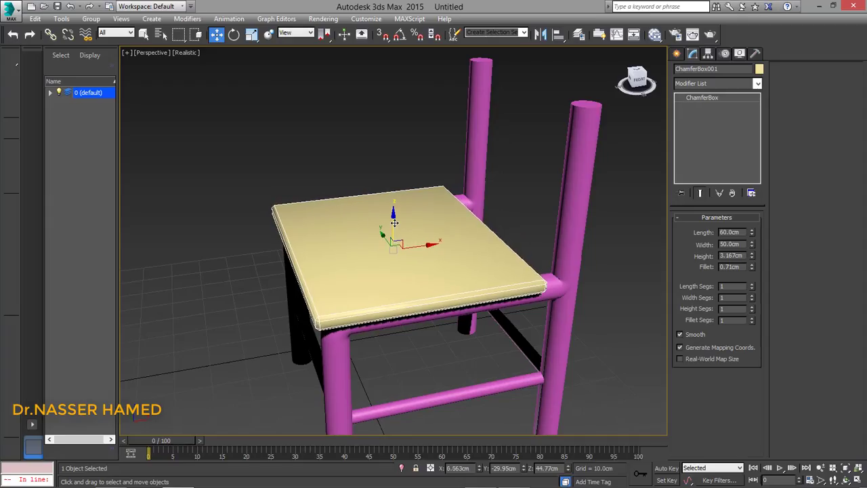
Give the seat slab a blue object colour.
mouse_move(359, 301)
alt+middle_down()
mouse_move(405, 269)
mouse_move(391, 273)
alt+middle_up()
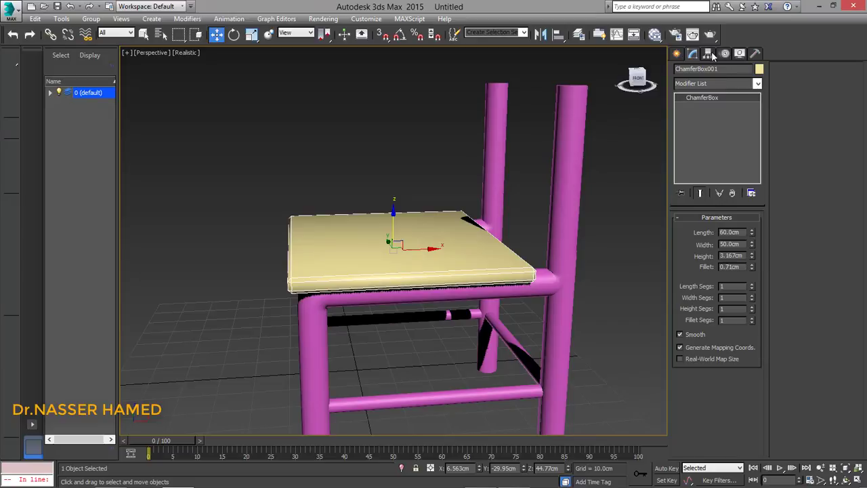
click(759, 68)
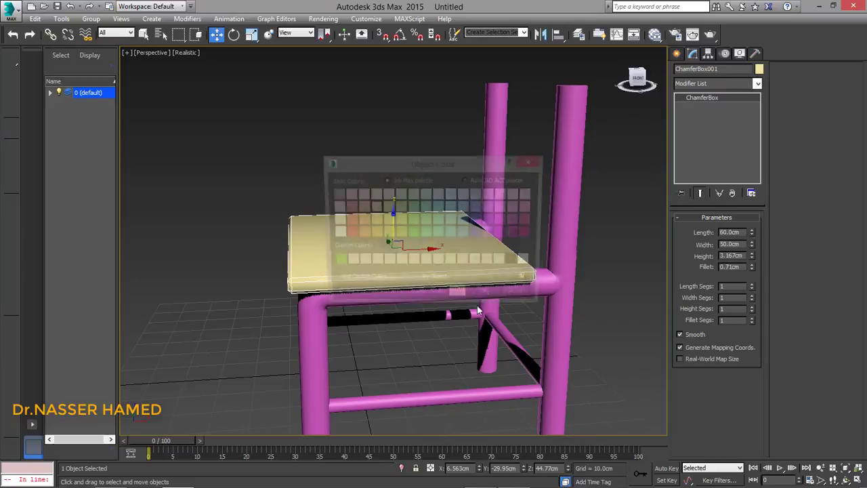
click(479, 231)
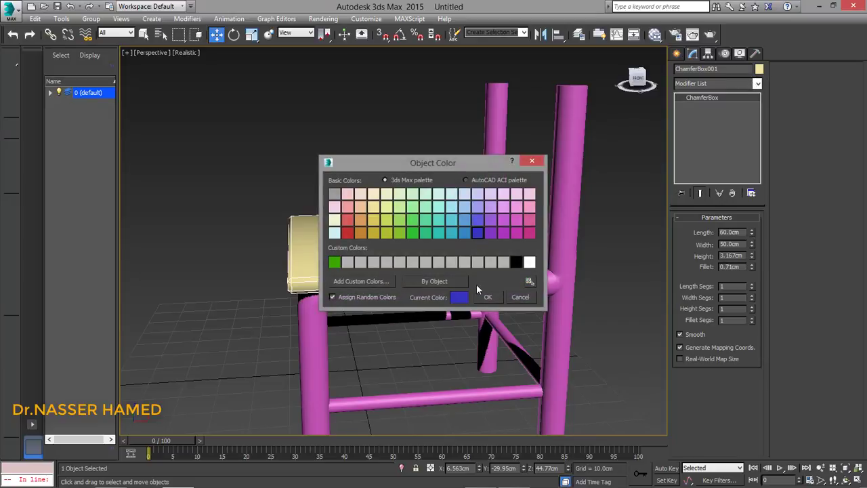
click(488, 297)
Select all eight frame tubes and set their colour to light grey.
click(559, 271)
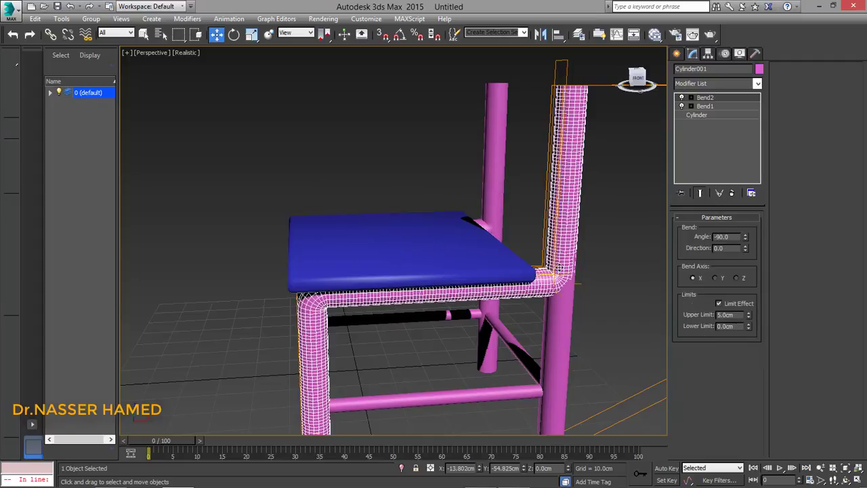
key(ctrl+q)
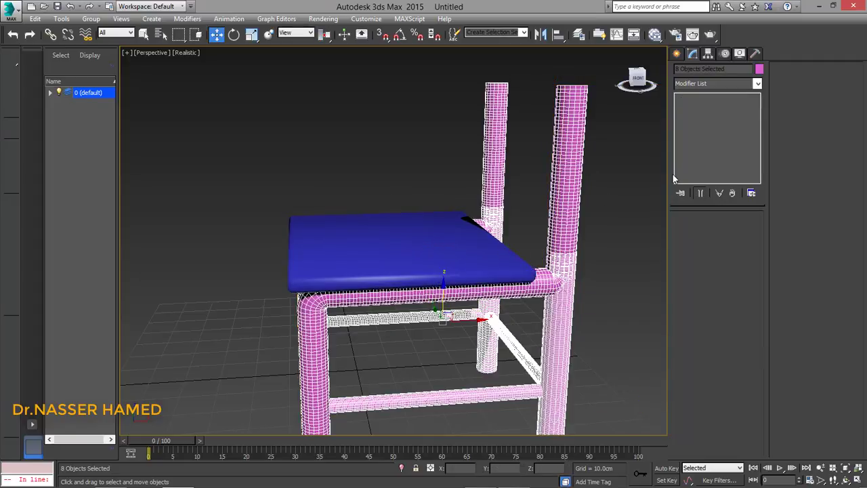
click(759, 69)
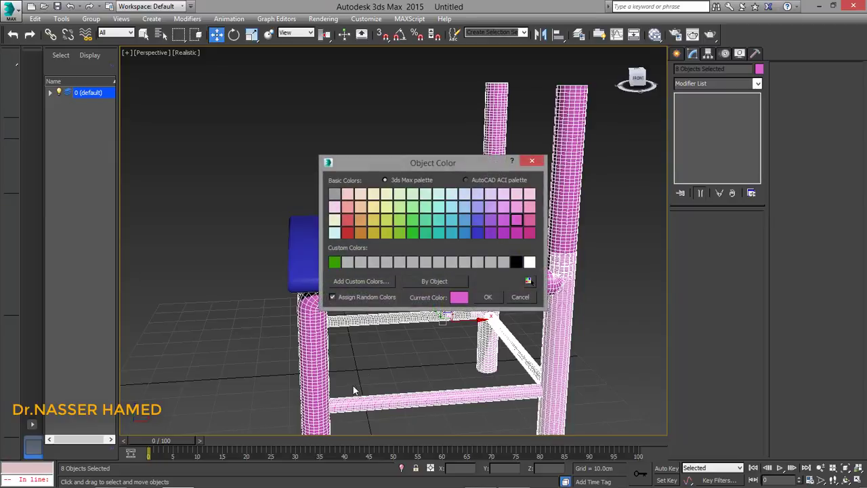
click(503, 262)
click(488, 297)
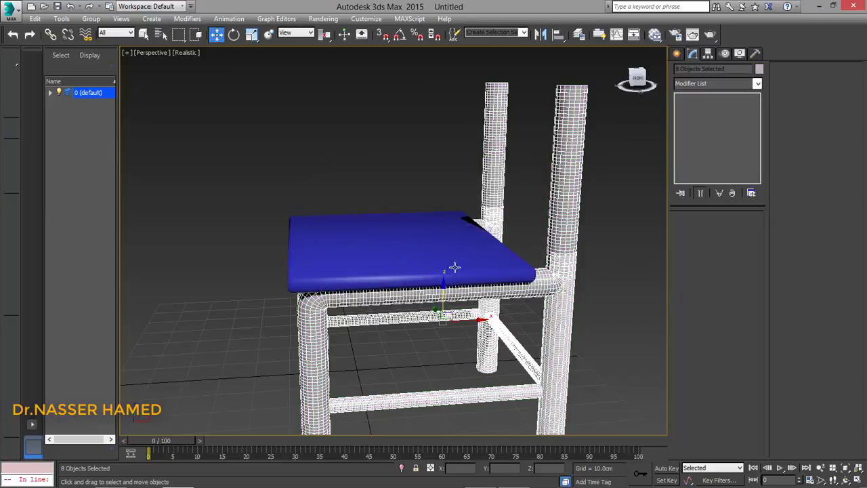
click(438, 253)
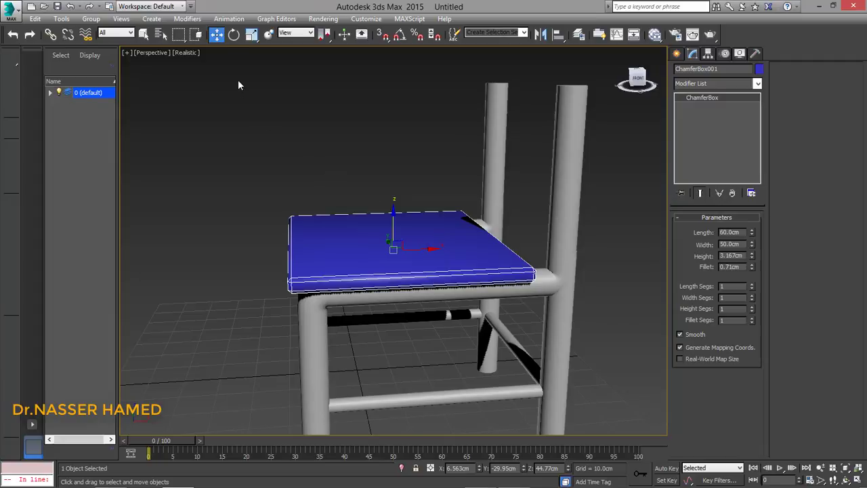
With angle snap on, Shift-rotate the seat 90 degrees to make one upright copy as a backrest.
click(233, 34)
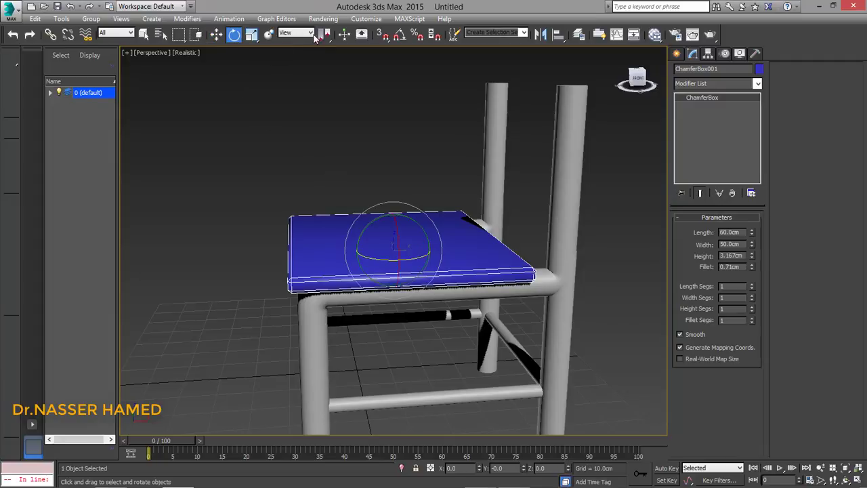
right_click(401, 37)
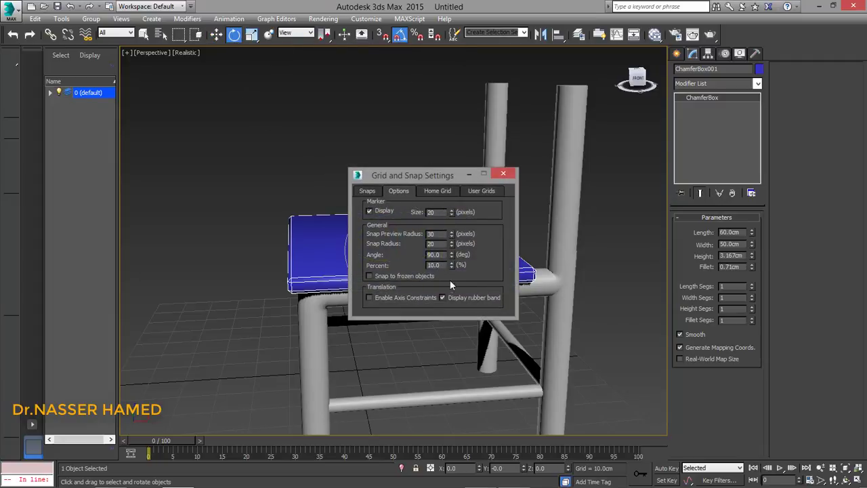
click(503, 175)
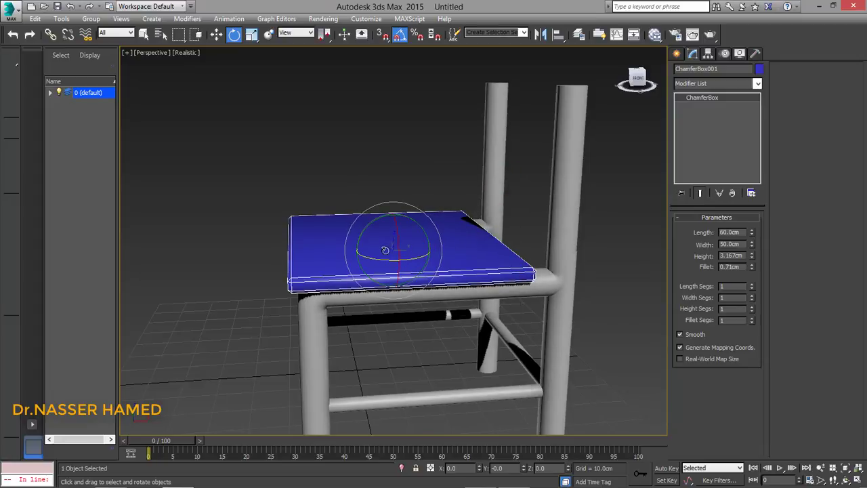
alt+middle_drag(361, 241, 380, 256)
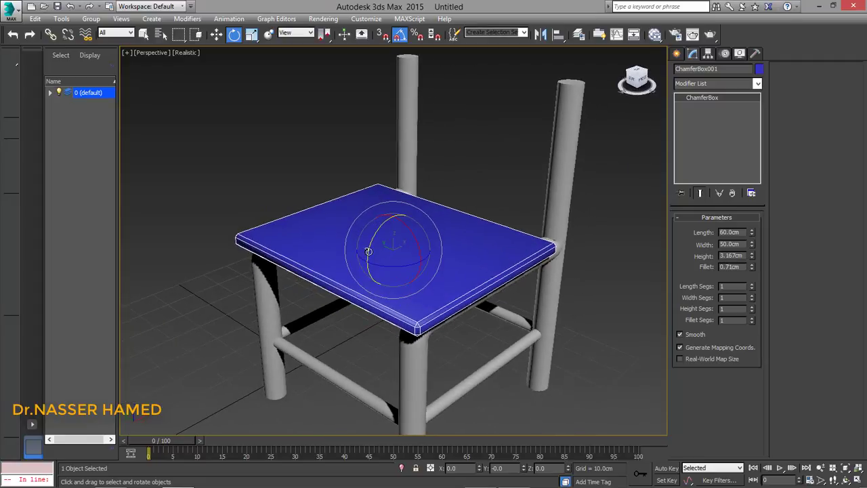
shift+drag(368, 251, 368, 203)
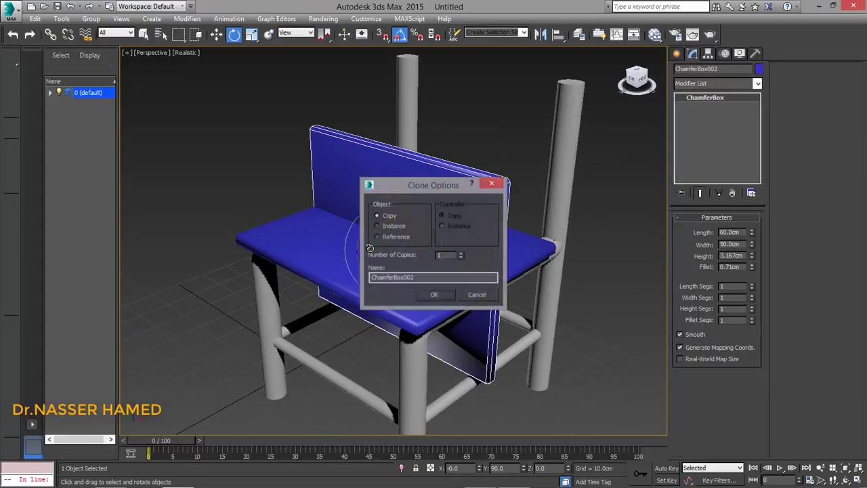
click(437, 296)
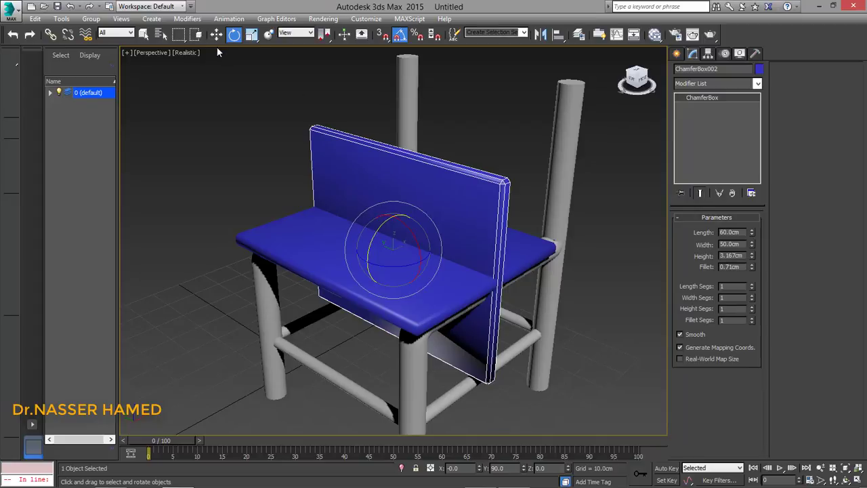
click(216, 34)
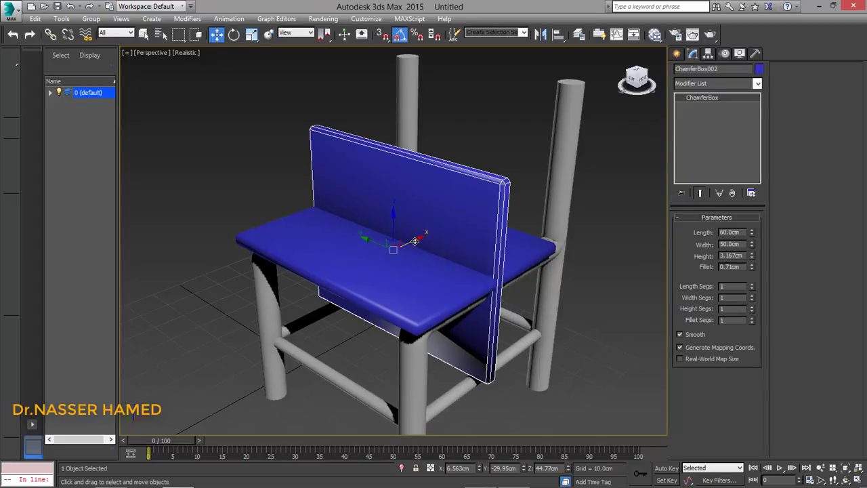
Move the upright copy, ChamferBox002, to the seat's back and set its Width to 20 cm.
mouse_move(415, 239)
mouse_down()
mouse_move(481, 204)
mouse_move(448, 123)
mouse_up()
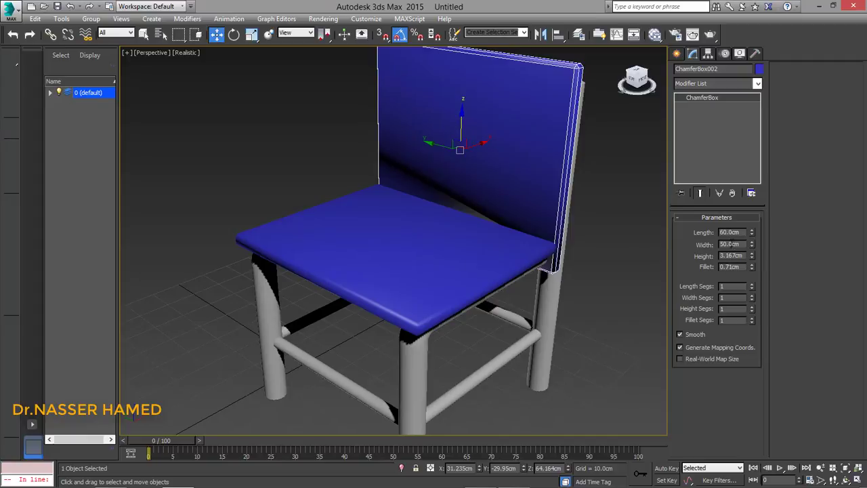
double_click(730, 233)
double_click(730, 244)
text(20)
key(Return)
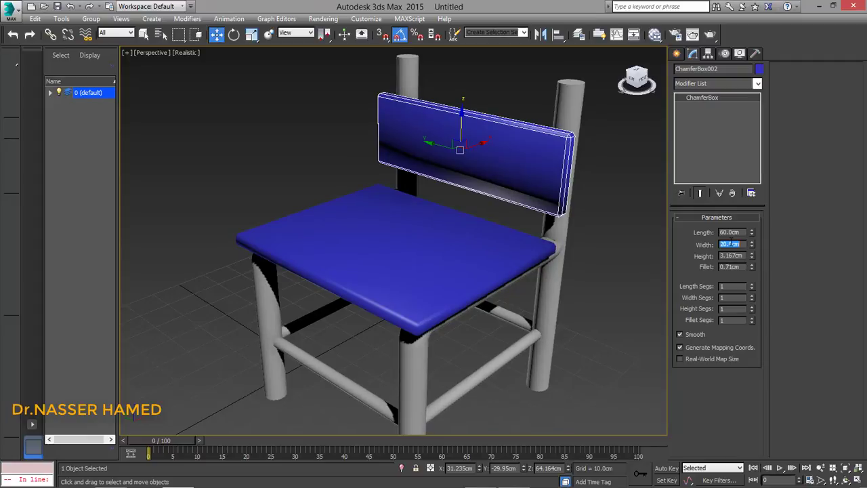
click(708, 298)
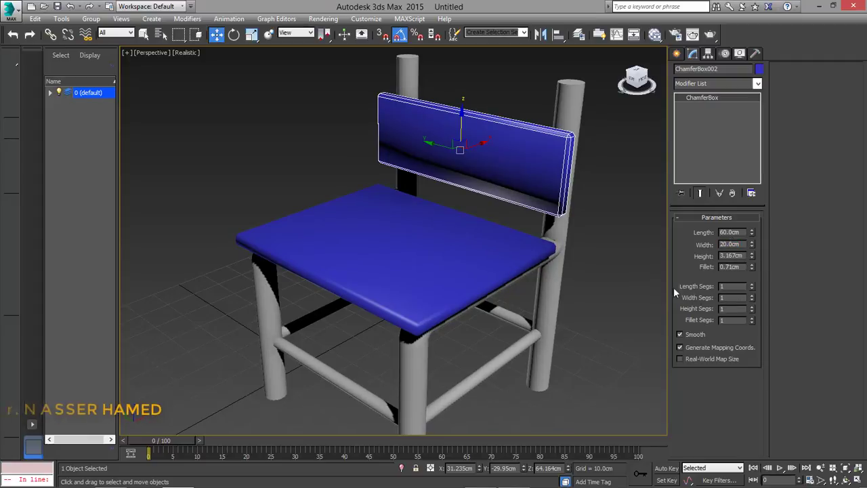
mouse_move(617, 247)
alt+middle_down()
mouse_move(533, 248)
mouse_move(554, 251)
alt+middle_up()
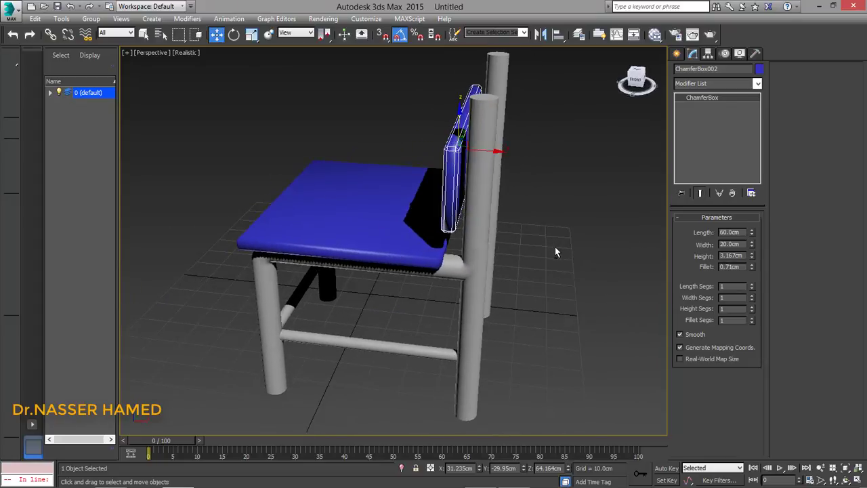
click(371, 210)
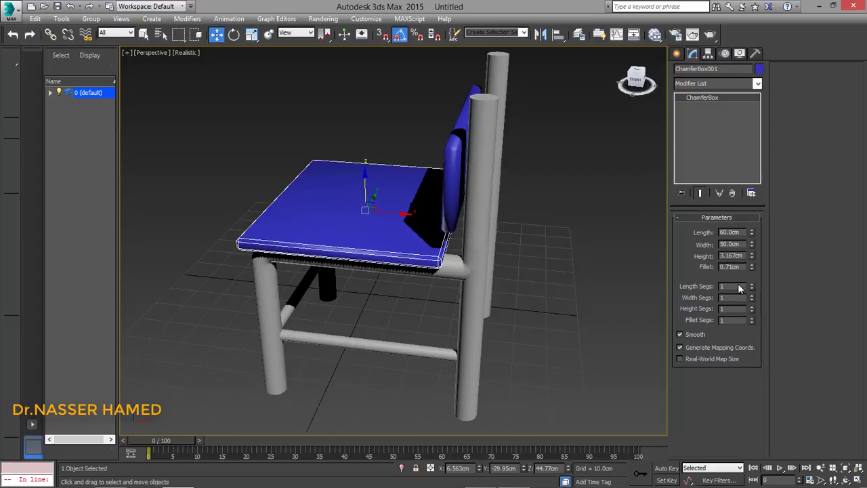
Select both rear legs and Shift-drag them about 46 cm up the Z axis as copies.
click(478, 306)
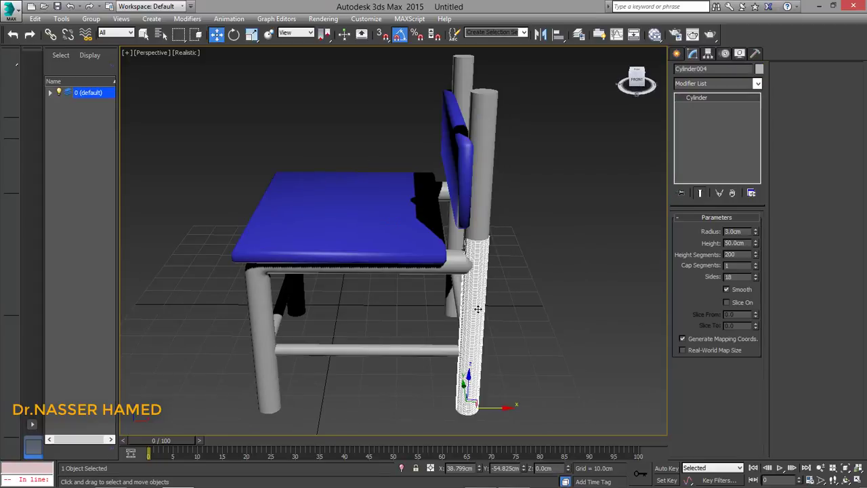
mouse_move(524, 307)
alt+middle_down()
mouse_move(502, 299)
mouse_move(526, 300)
alt+middle_up()
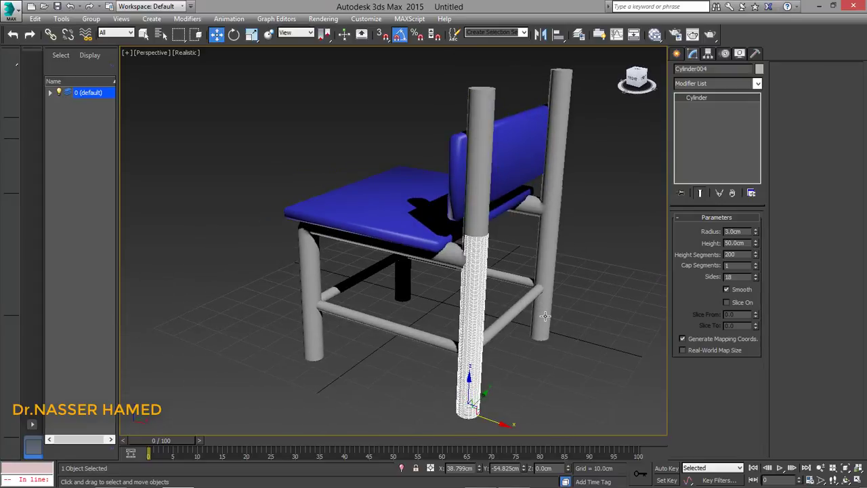
ctrl+click(545, 315)
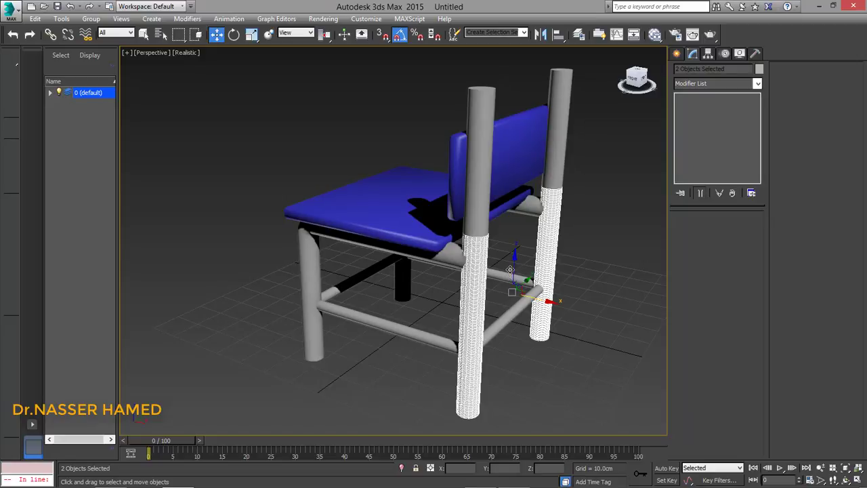
drag(515, 266, 520, 67)
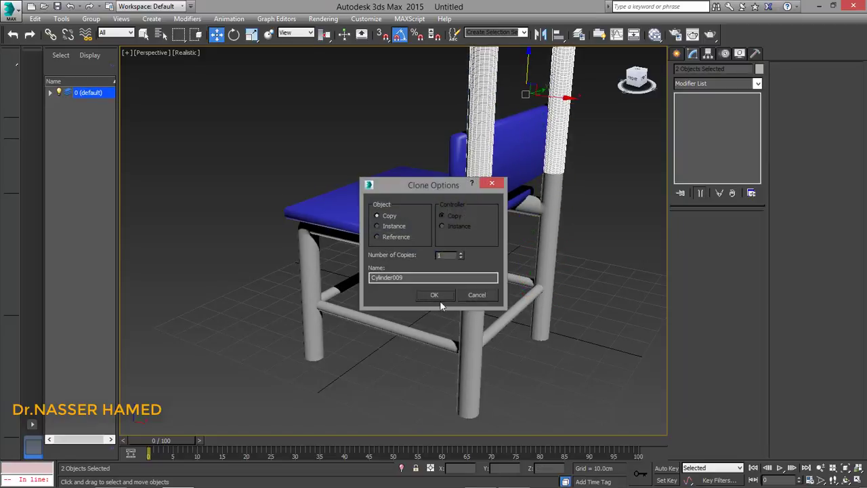
click(437, 292)
Lift the two copied leg cylinders about 23 cm higher above the backrest.
alt+middle_drag(600, 185, 456, 261)
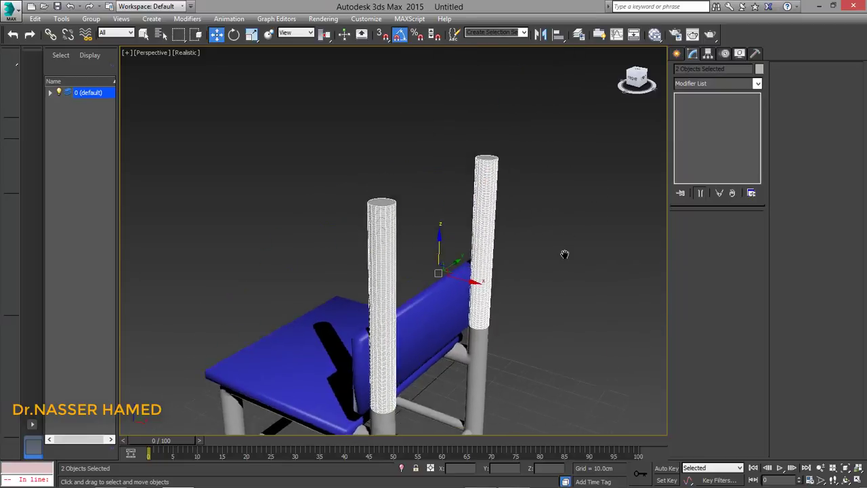
drag(439, 253, 438, 161)
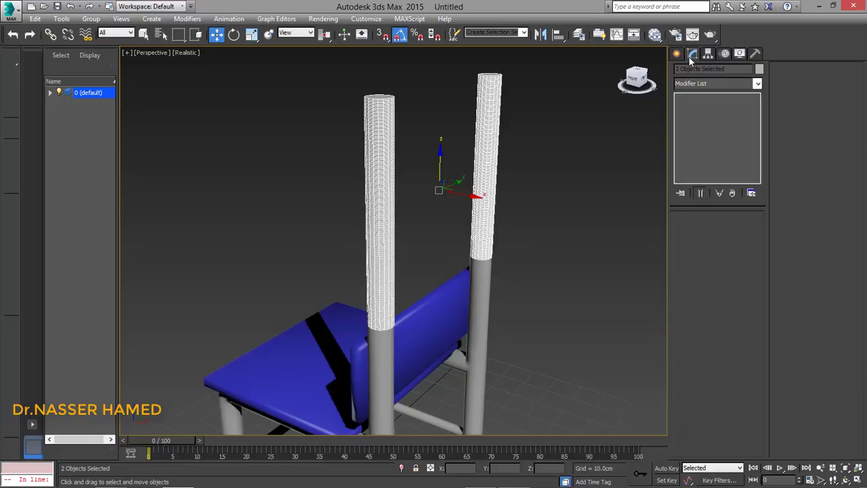
Give the right copied cylinder 1 height segment and a Height of 3 cm.
click(569, 136)
click(499, 87)
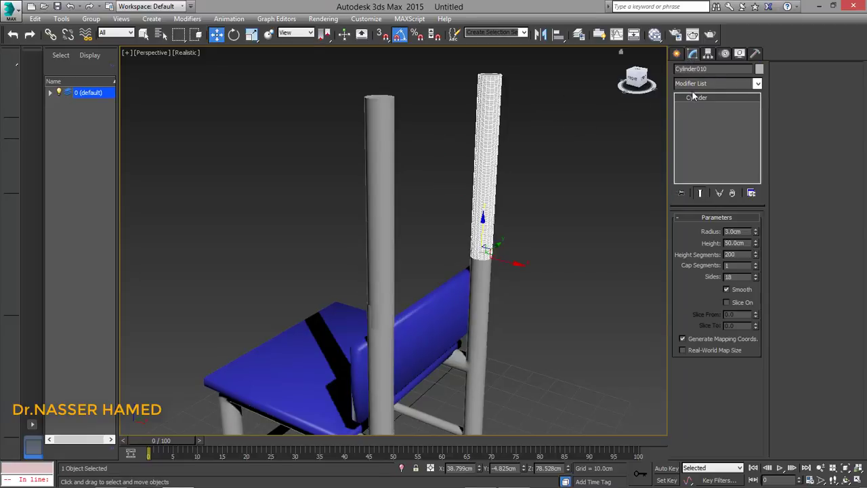
double_click(731, 256)
text(1)
key(Return)
double_click(735, 243)
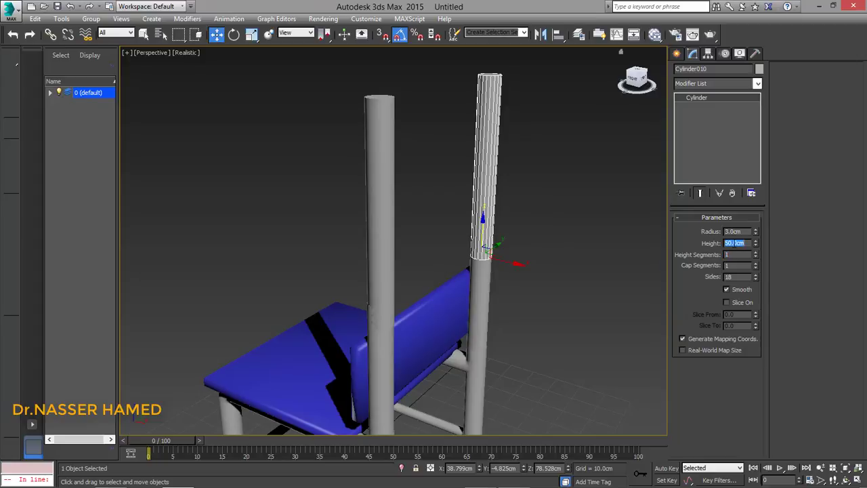
text(1)
key(Return)
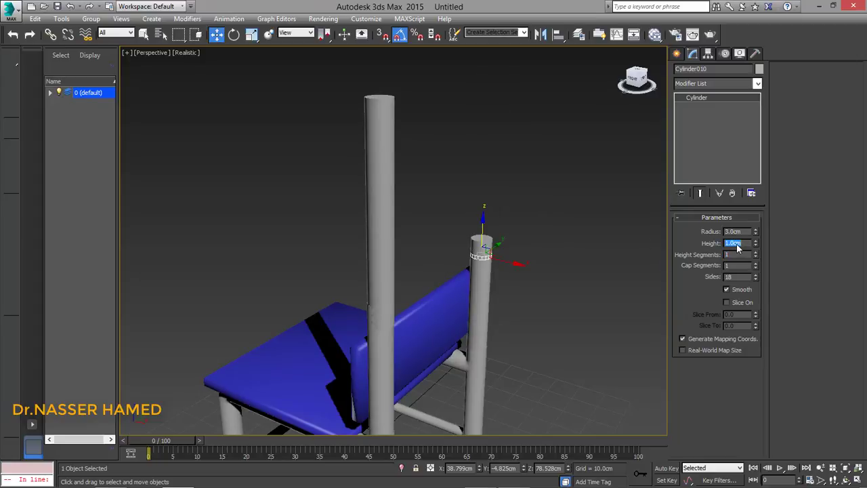
text(5)
key(Return)
text(3)
key(Return)
Give the other copied cylinder a 3 cm Height and 1 height segment, then select both caps.
click(388, 122)
double_click(742, 243)
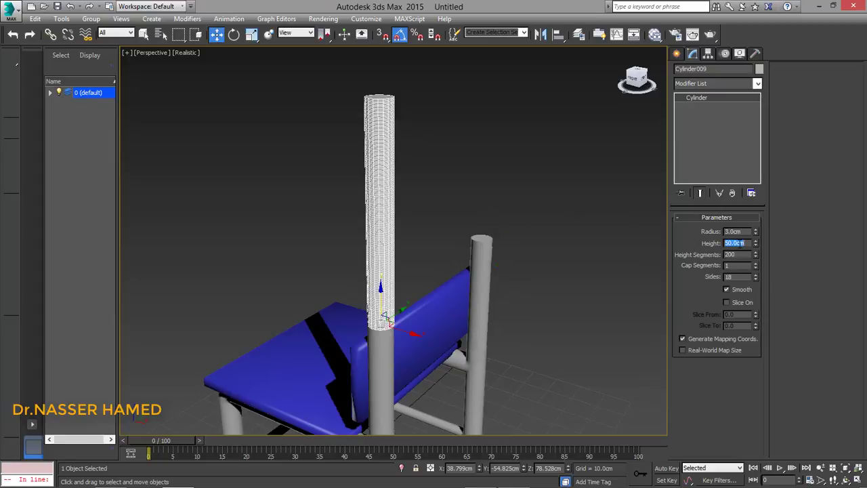
text(3)
key(Return)
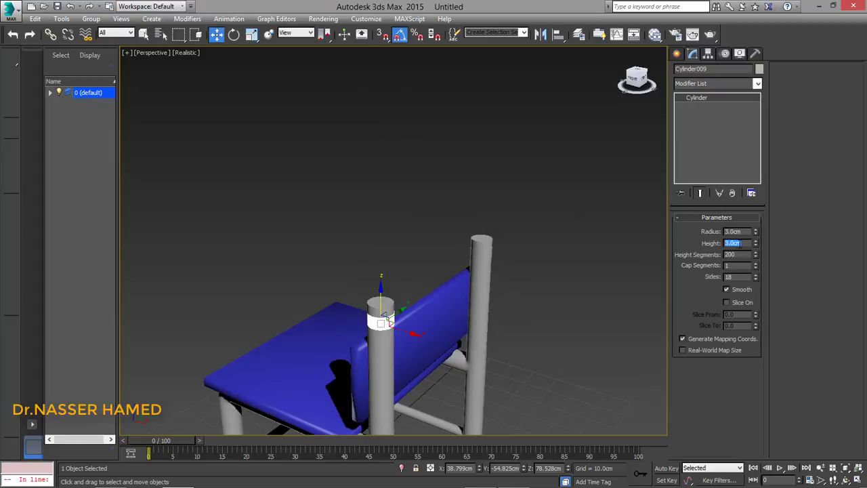
click(742, 255)
text(1)
key(Return)
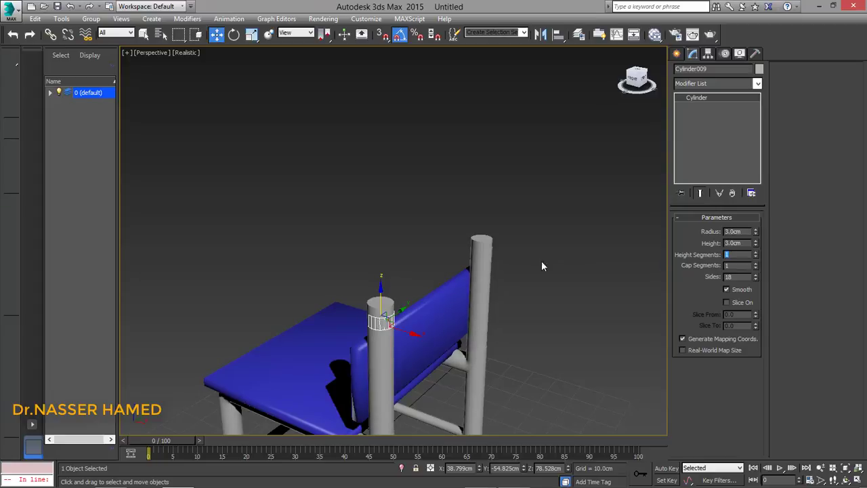
ctrl+click(482, 257)
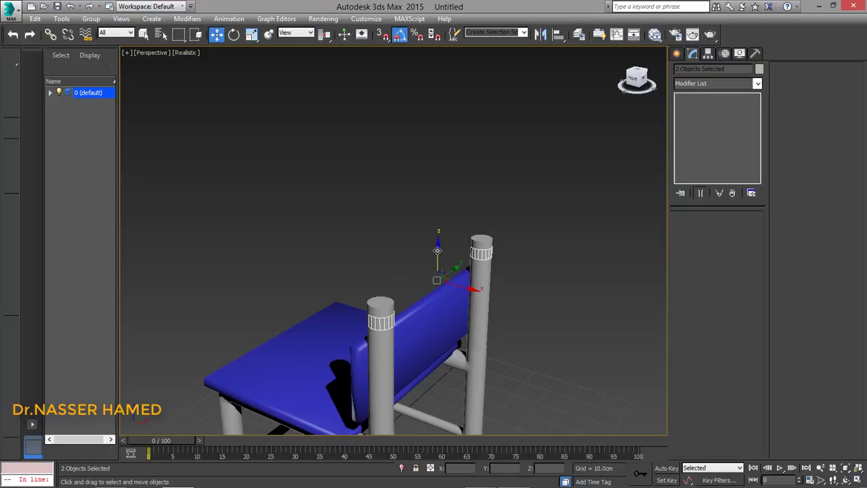
Raise both caps slightly up the posts and set their object colour to black.
drag(437, 251, 438, 237)
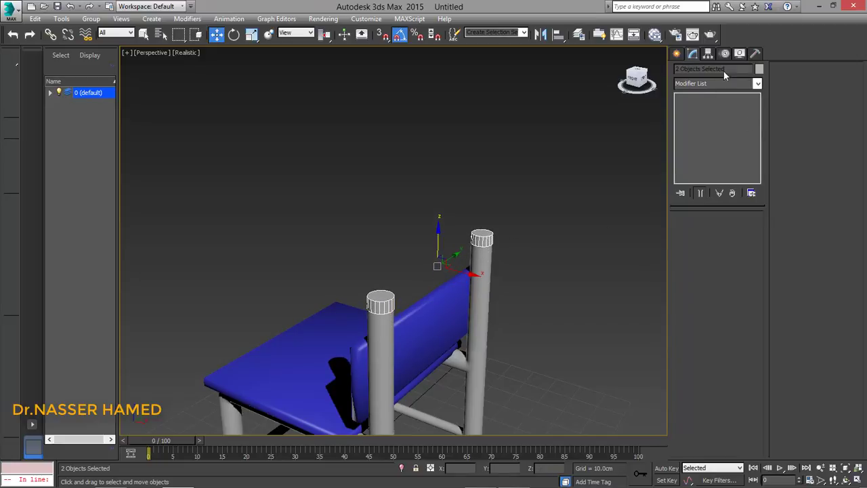
click(760, 68)
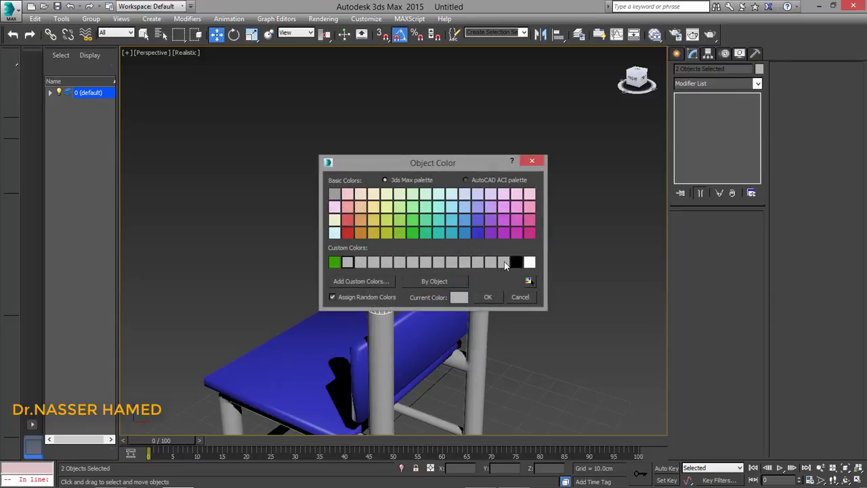
click(515, 262)
click(488, 297)
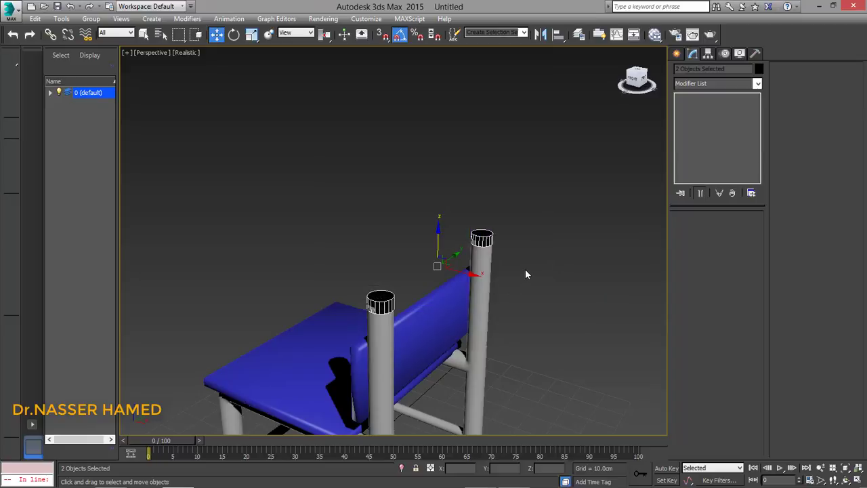
click(521, 297)
mouse_move(515, 333)
alt+middle_down()
mouse_move(526, 319)
mouse_move(503, 330)
alt+middle_up()
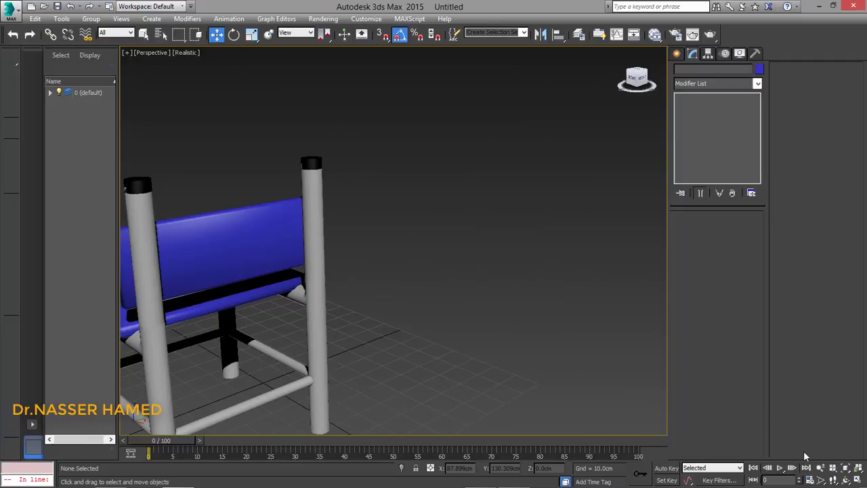
Zoom in close on a black post cap, select it, and restore the four-viewport layout.
click(820, 467)
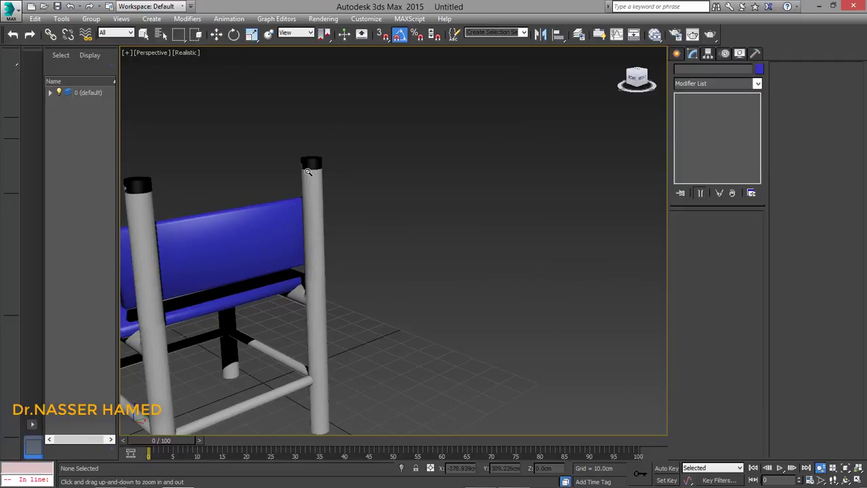
mouse_move(308, 171)
mouse_down()
mouse_move(324, 124)
mouse_move(437, 232)
mouse_up()
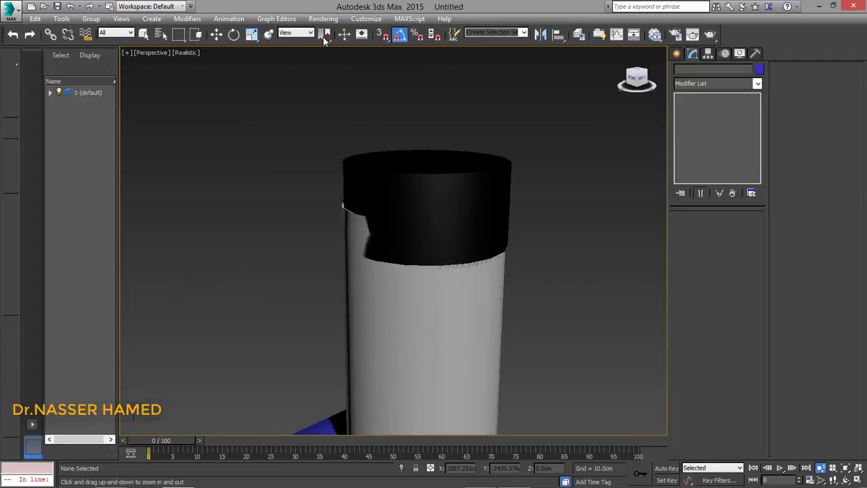
click(216, 34)
click(418, 182)
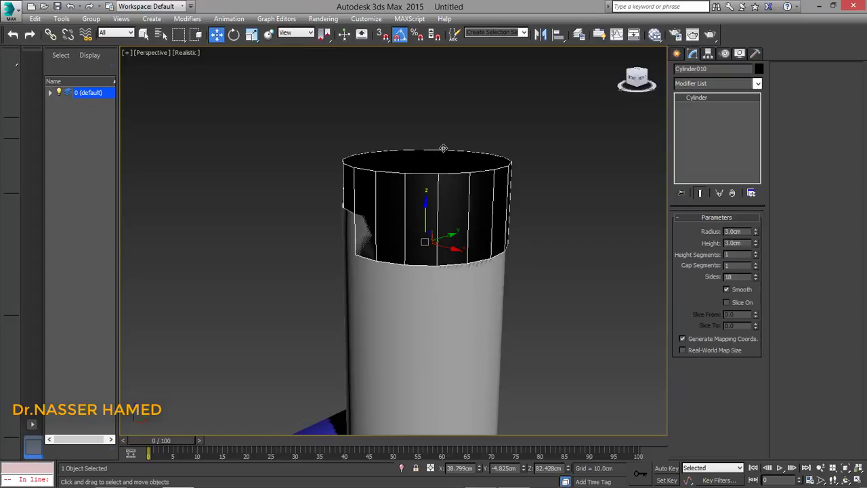
key(alt+w)
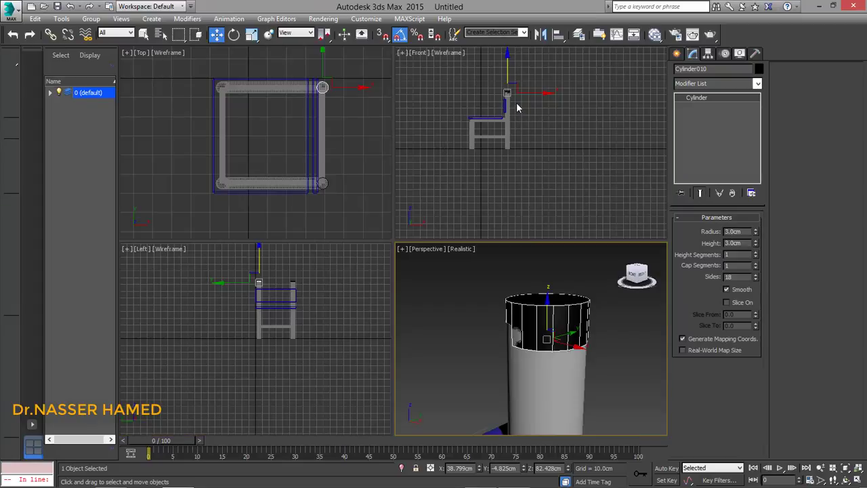
Maximize the Front view, zoom and pan to the leg top, and select the cap pieces there.
click(517, 108)
key(alt+w)
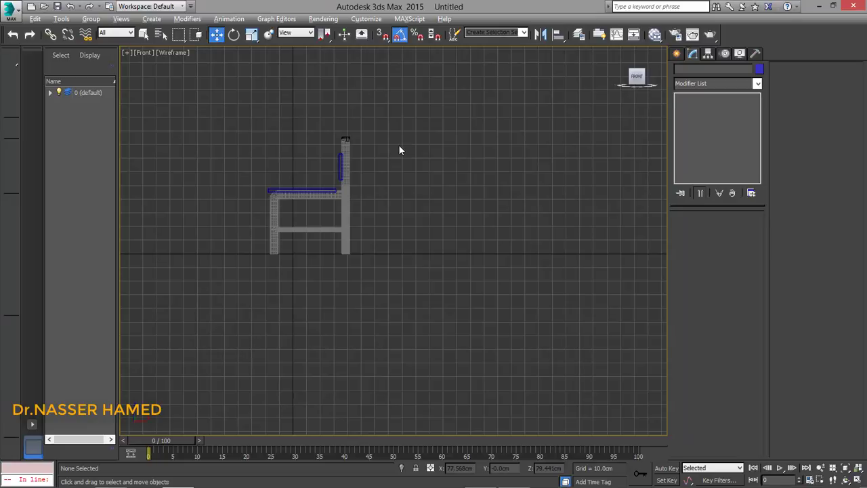
scroll(400, 150, up, 4)
scroll(400, 151, up, 1)
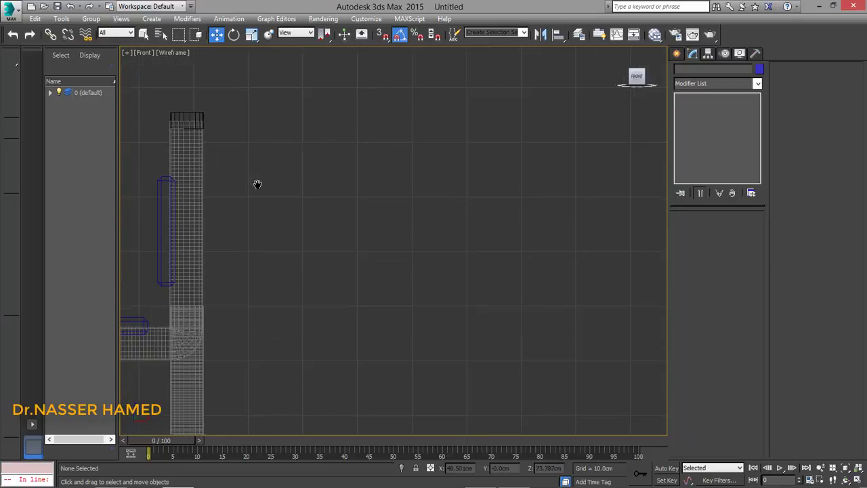
middle_drag(257, 184, 434, 253)
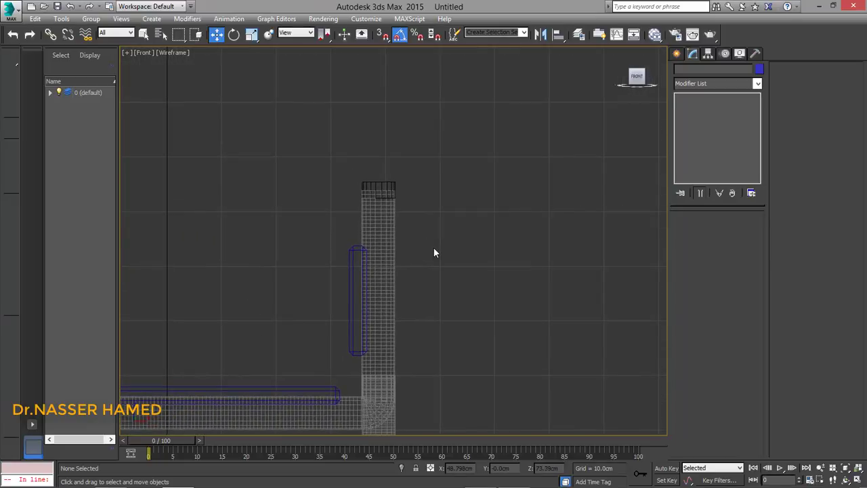
scroll(434, 248, up, 2)
scroll(433, 247, up, 3)
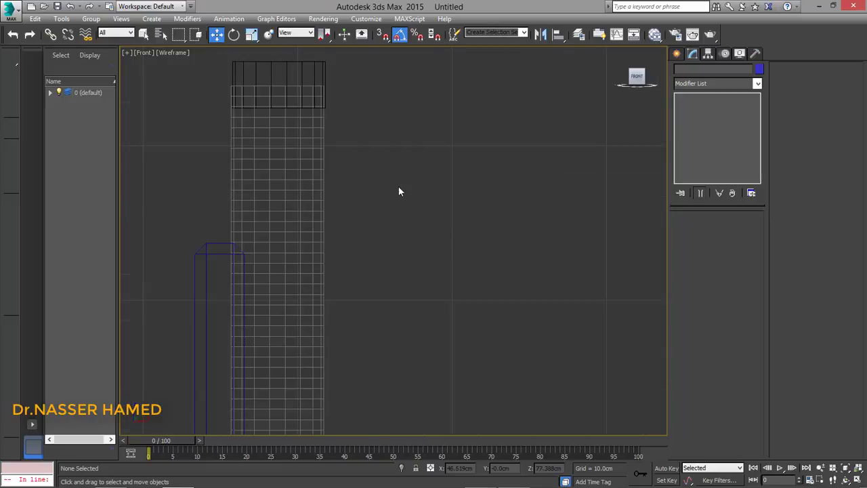
middle_drag(399, 188, 521, 251)
middle_drag(373, 189, 414, 208)
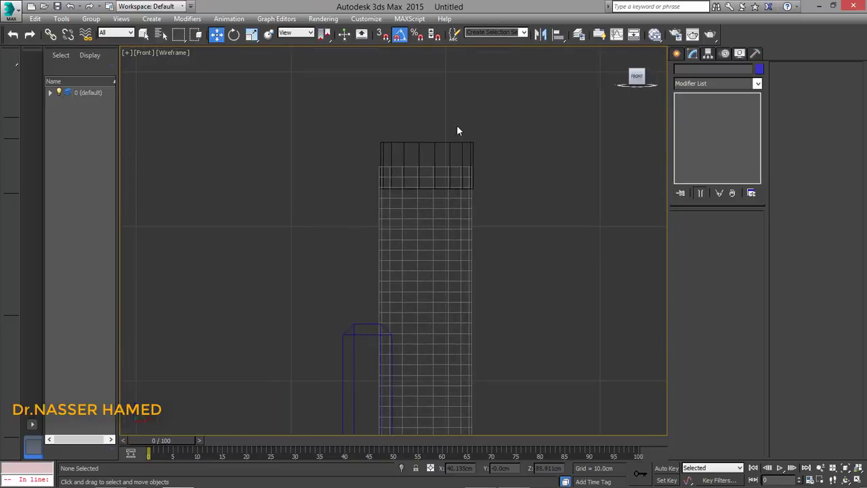
drag(362, 156, 364, 156)
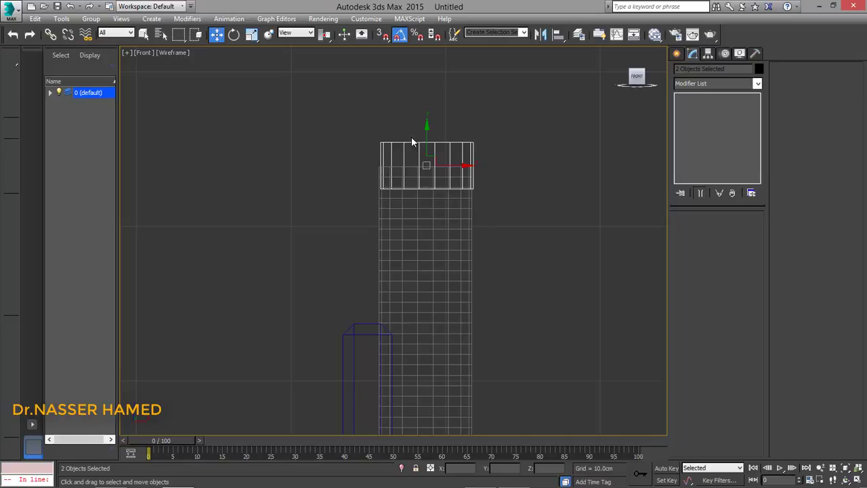
drag(461, 164, 460, 165)
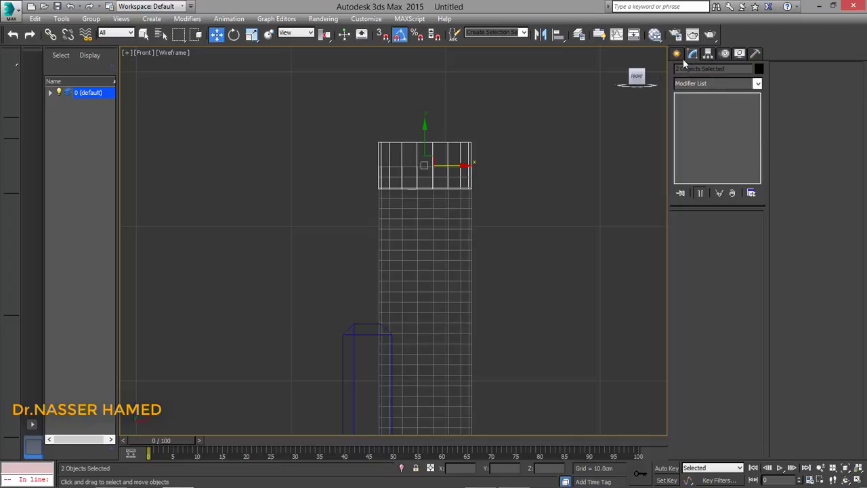
click(478, 147)
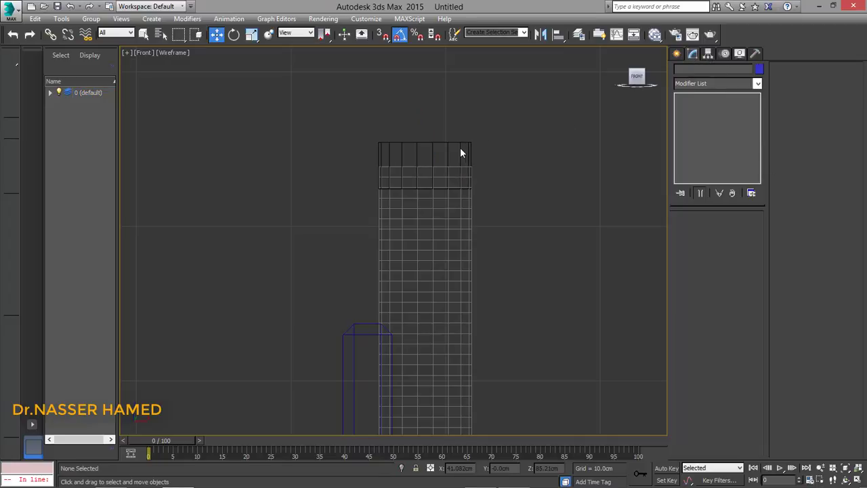
click(460, 149)
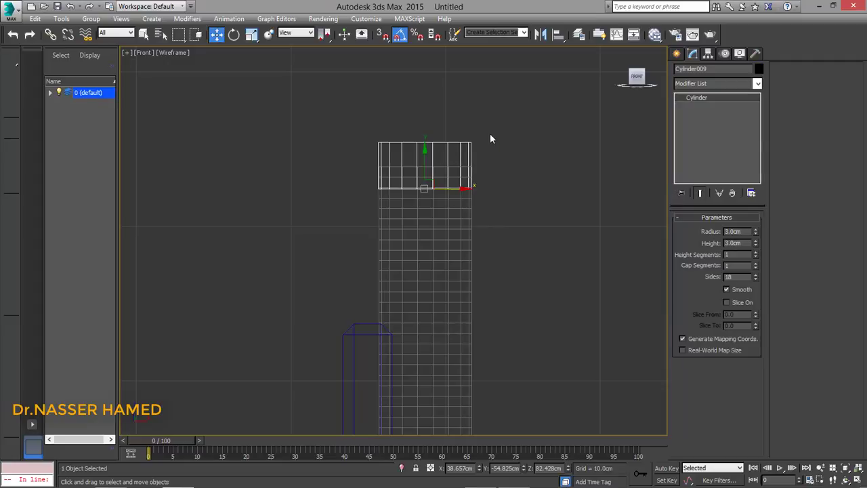
drag(508, 132, 374, 152)
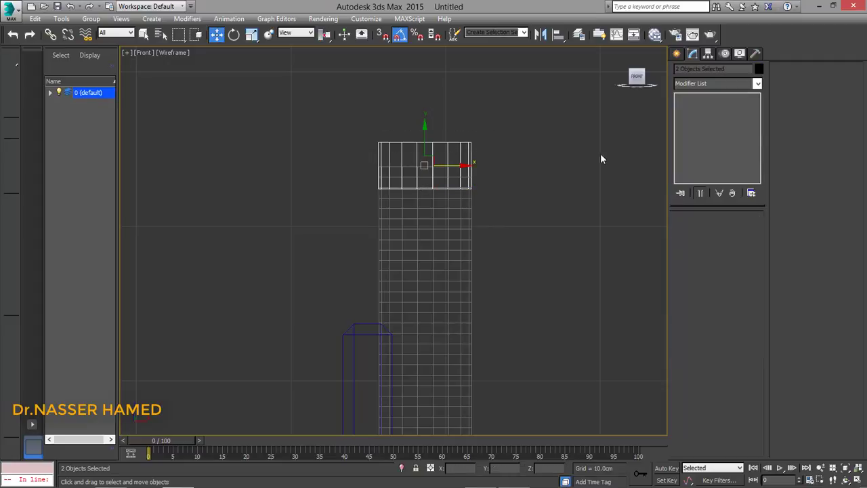
Scale the leg cap slightly larger, raise it a little, and return to four views.
click(251, 34)
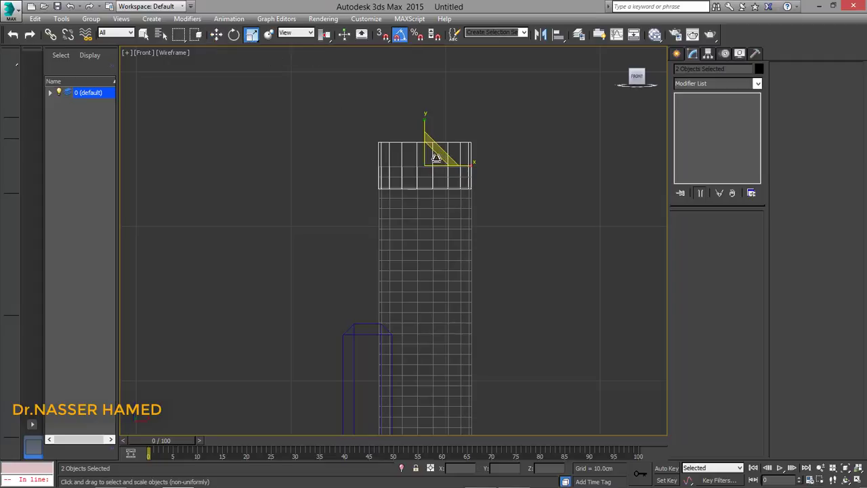
drag(436, 157, 487, 161)
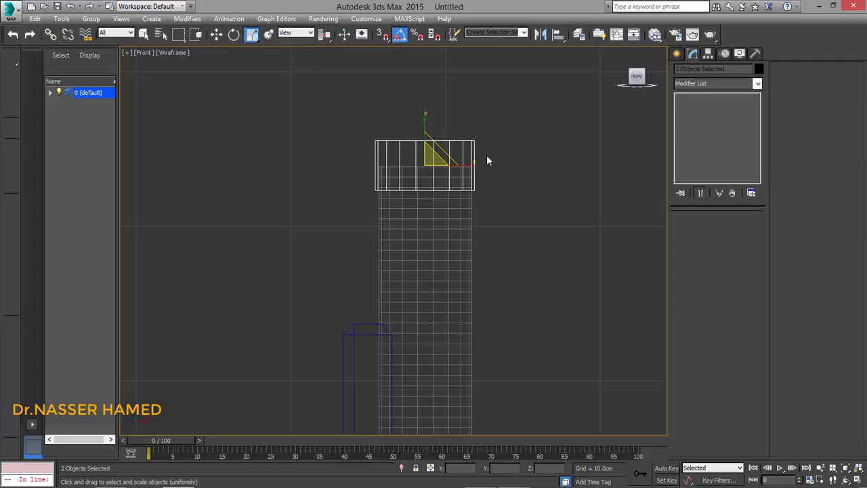
click(216, 33)
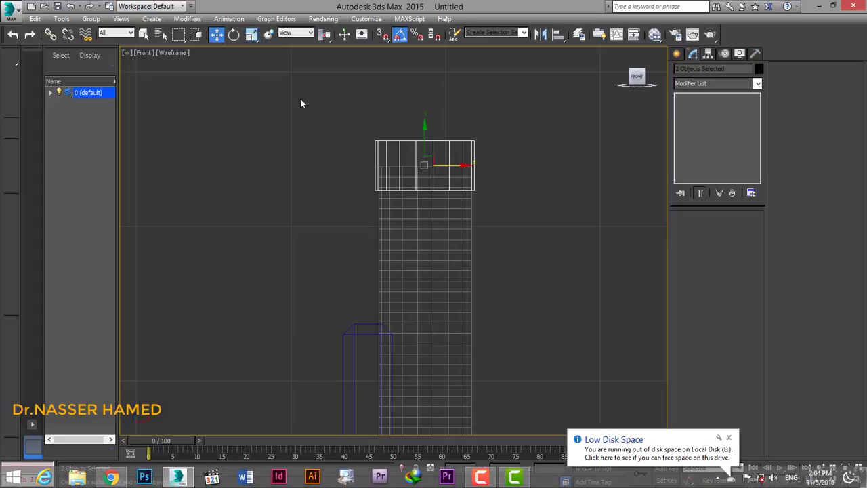
drag(426, 136, 426, 128)
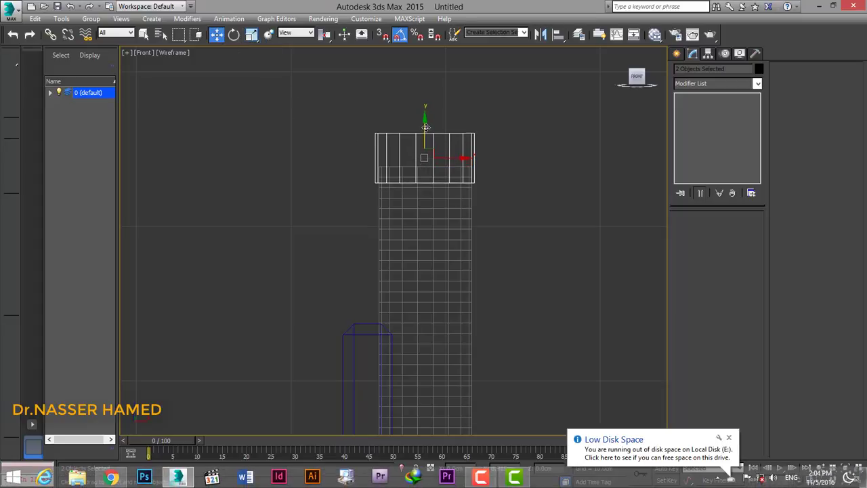
click(306, 174)
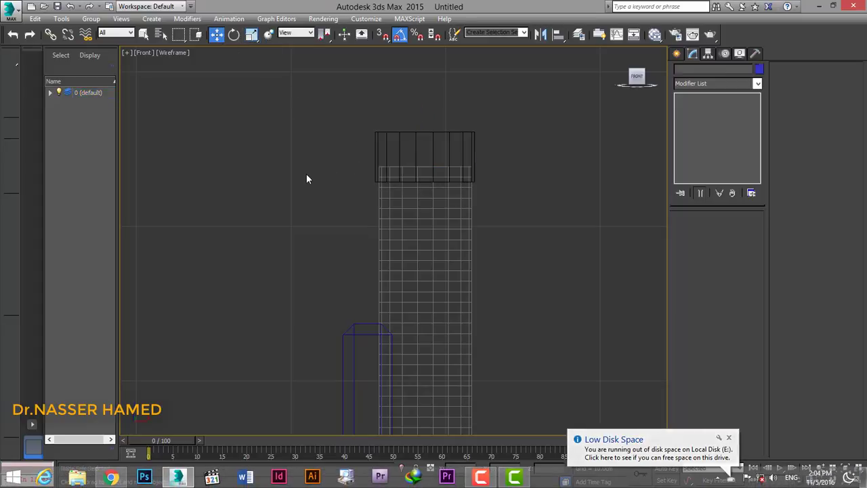
key(alt+w)
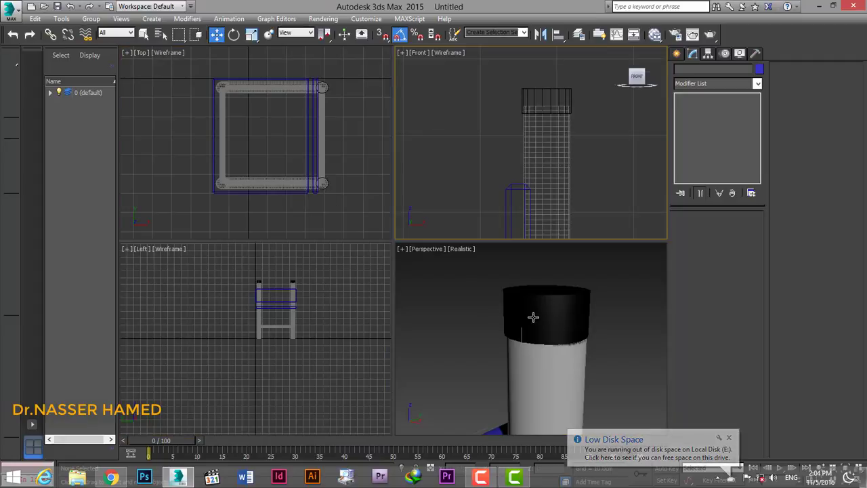
Maximize the Left view, zoom in on the legs, and select the right leg's cap, Cylinder009.
click(478, 306)
key(alt+w)
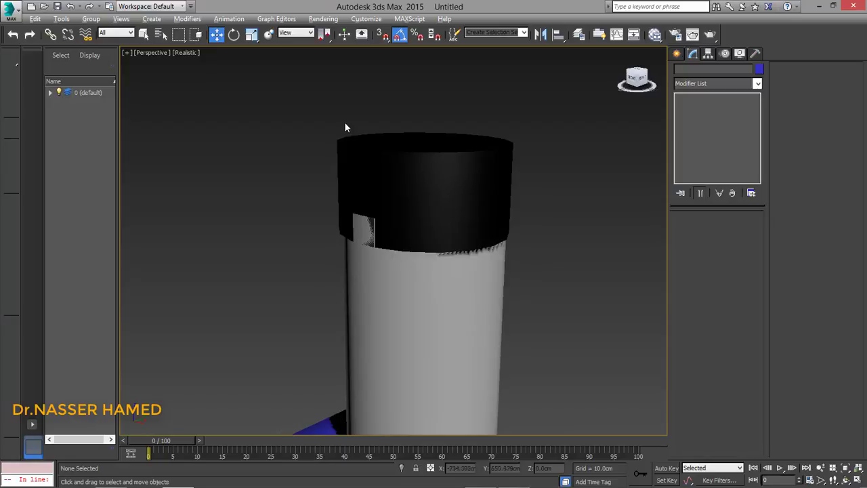
key(alt+w)
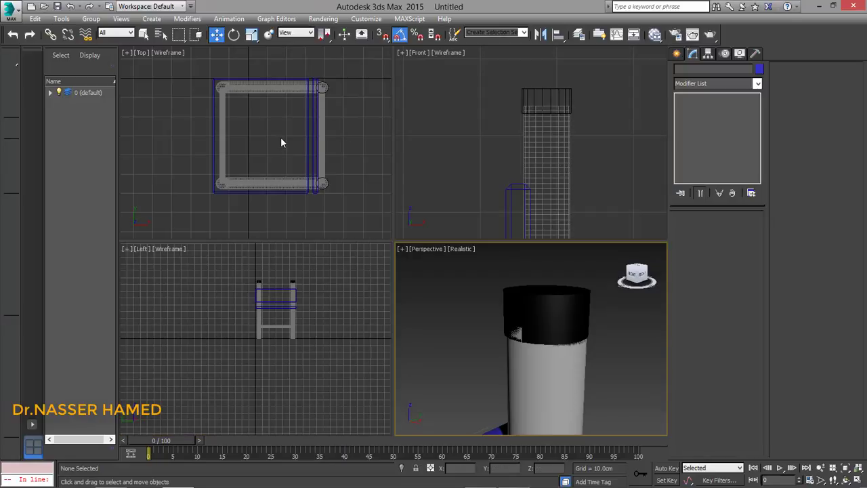
click(289, 271)
key(alt+w)
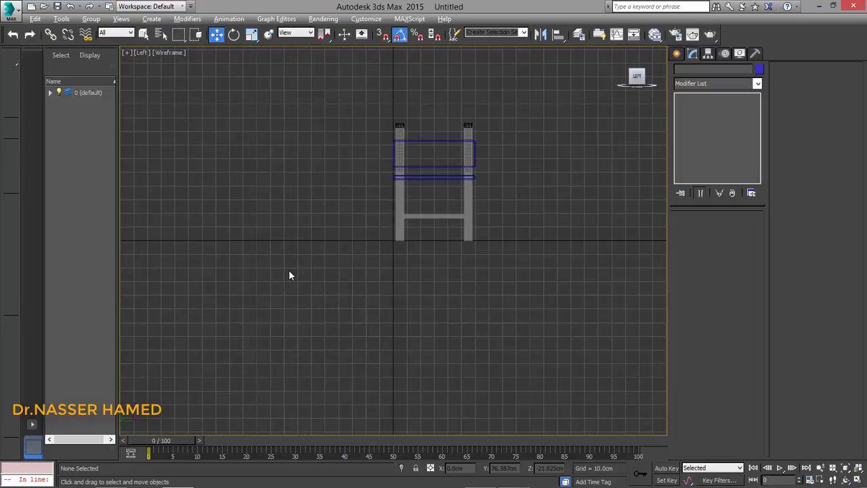
scroll(438, 178, up, 1)
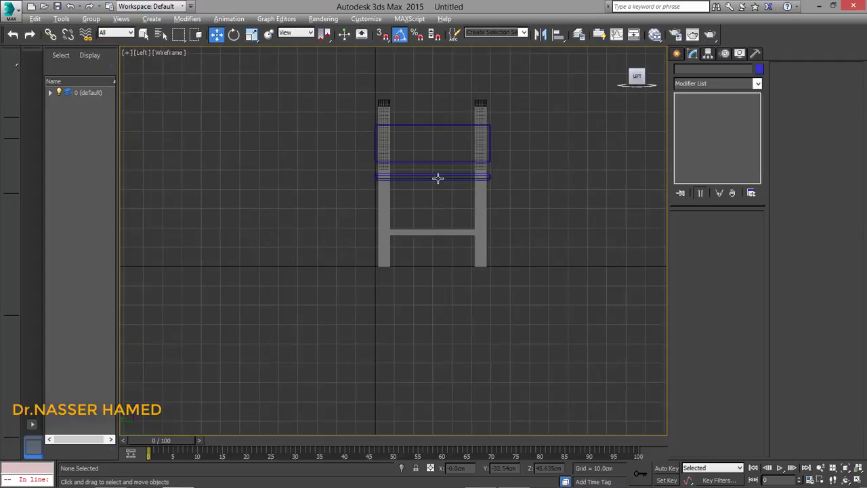
scroll(437, 178, up, 3)
scroll(428, 159, up, 3)
scroll(440, 136, down, 5)
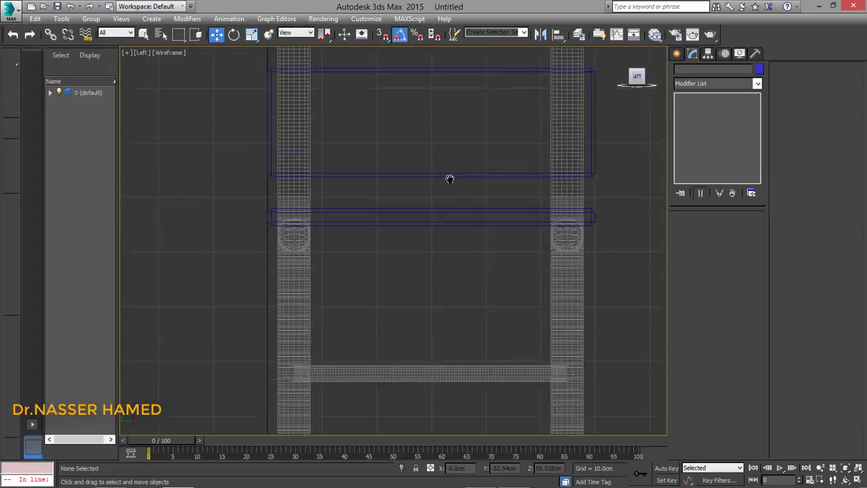
scroll(449, 178, down, 2)
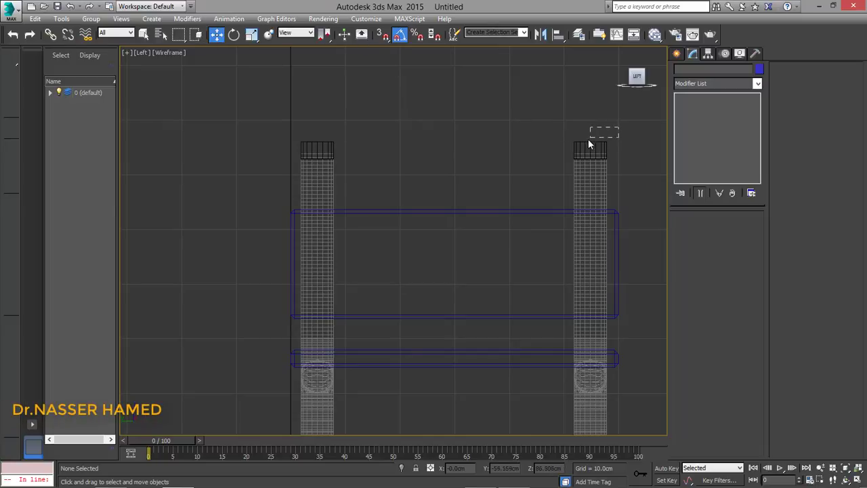
drag(562, 156, 573, 158)
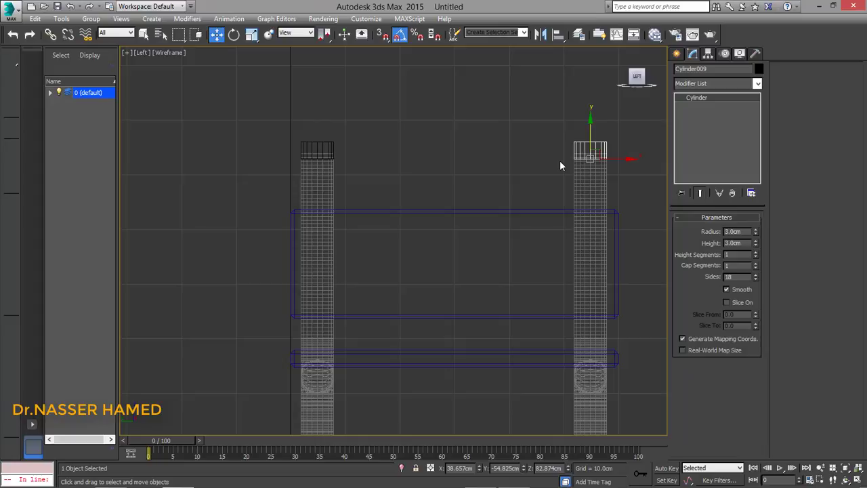
scroll(560, 160, up, 3)
scroll(559, 160, up, 2)
Scale up Cylinder009, then Cylinder010 to 106%, and restore the four-viewport layout.
middle_drag(580, 188, 481, 239)
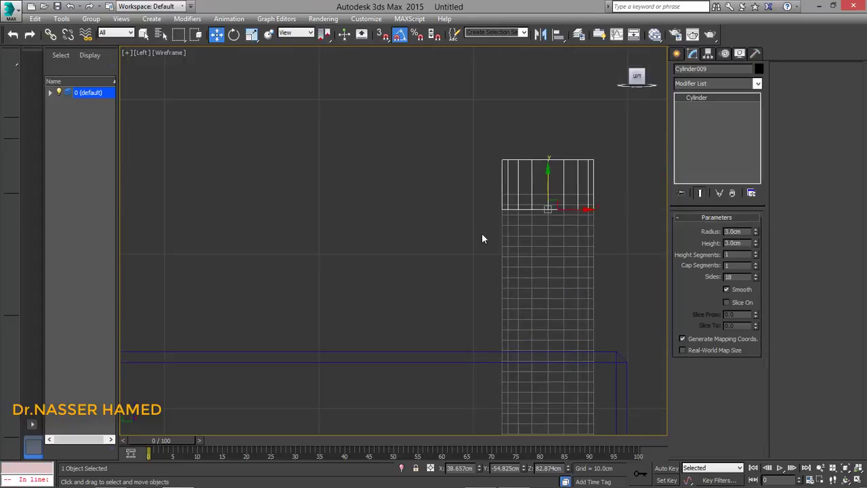
click(251, 34)
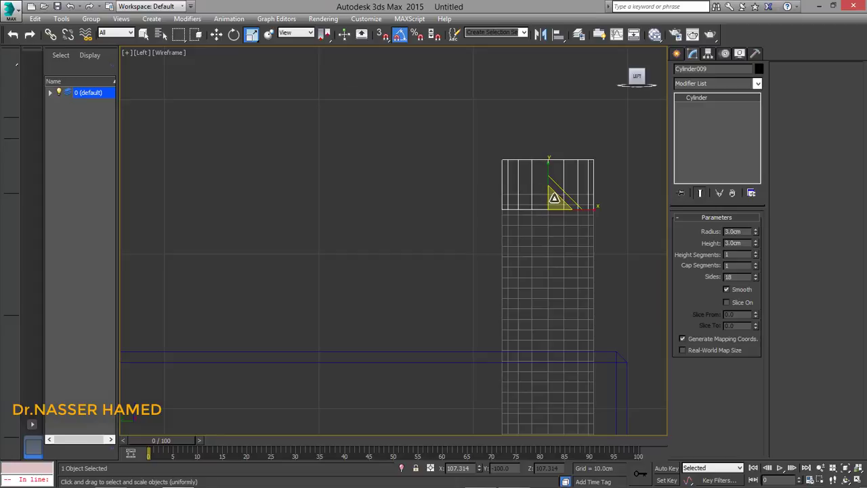
drag(558, 197, 559, 195)
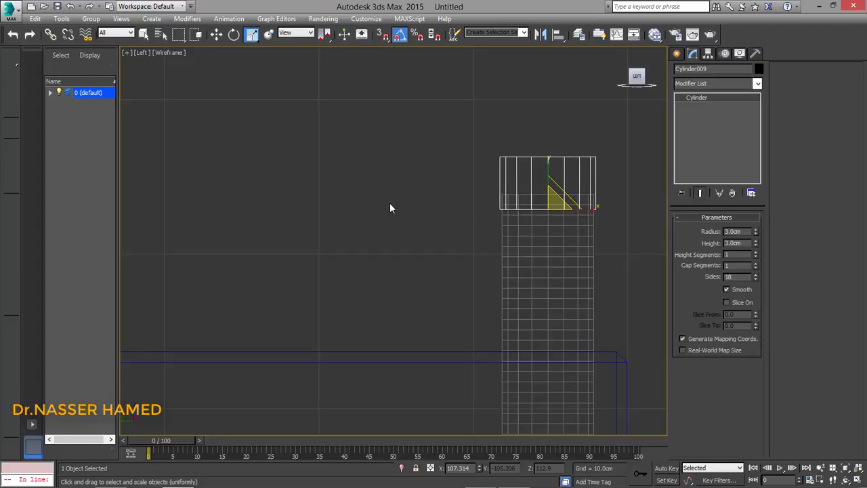
middle_drag(298, 187, 489, 188)
mouse_move(273, 192)
middle_down()
mouse_move(504, 188)
mouse_move(271, 179)
middle_up()
click(280, 174)
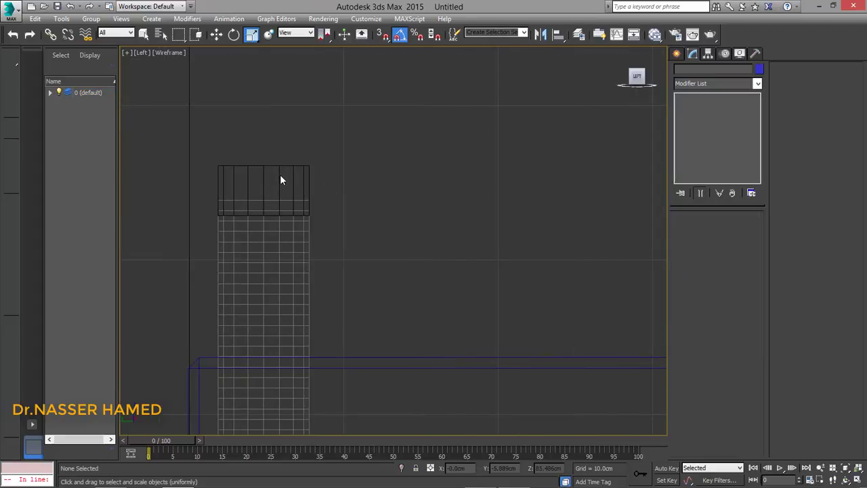
click(279, 177)
drag(273, 205, 276, 201)
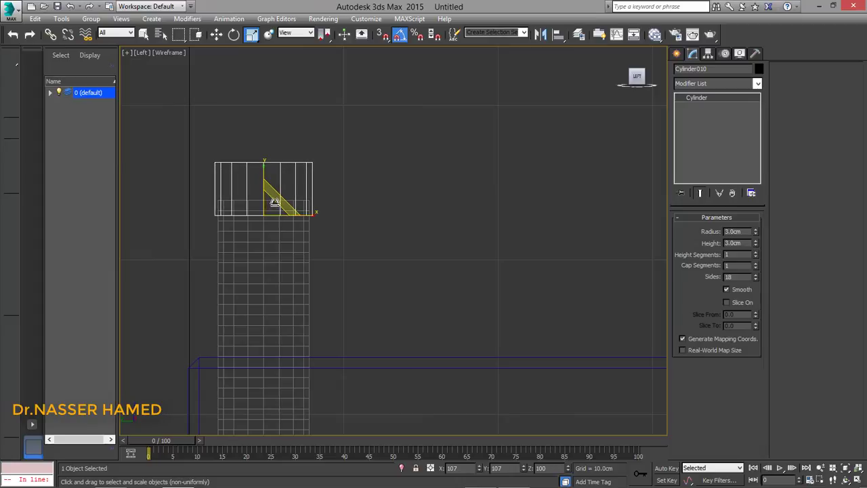
click(399, 202)
key(alt+w)
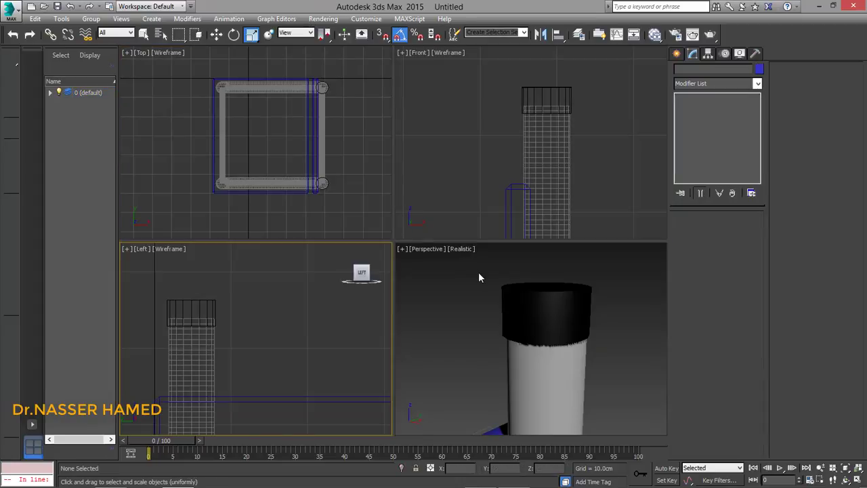
Maximize the Perspective viewport and frame the chair in a three-quarter view.
click(472, 268)
key(alt+w)
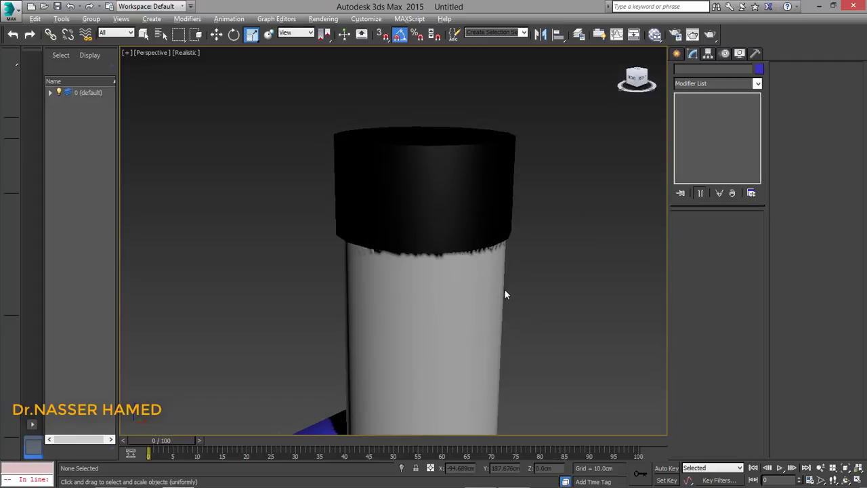
mouse_move(438, 273)
alt+middle_down()
mouse_move(475, 241)
mouse_move(461, 282)
mouse_move(441, 289)
alt+middle_up()
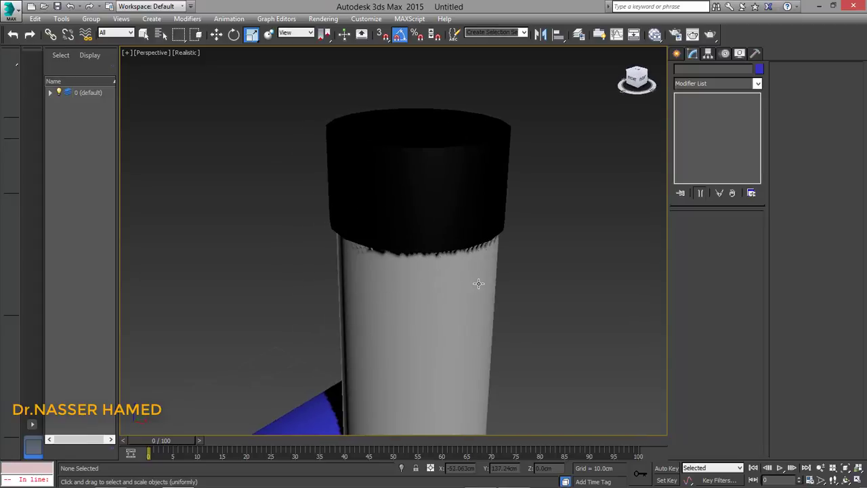
scroll(478, 283, down, 3)
scroll(479, 283, down, 3)
scroll(479, 284, down, 2)
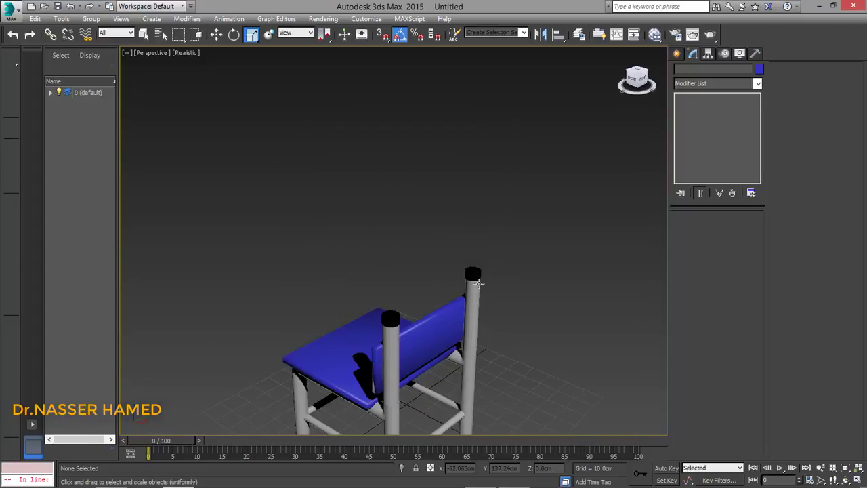
mouse_move(405, 354)
alt+middle_down()
mouse_move(432, 343)
mouse_move(404, 338)
alt+middle_up()
alt+middle_drag(379, 285, 397, 287)
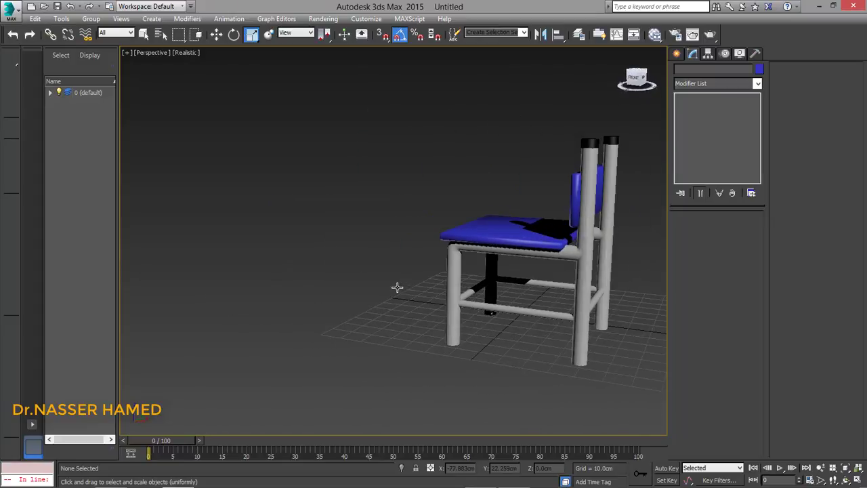
alt+middle_drag(540, 299, 524, 298)
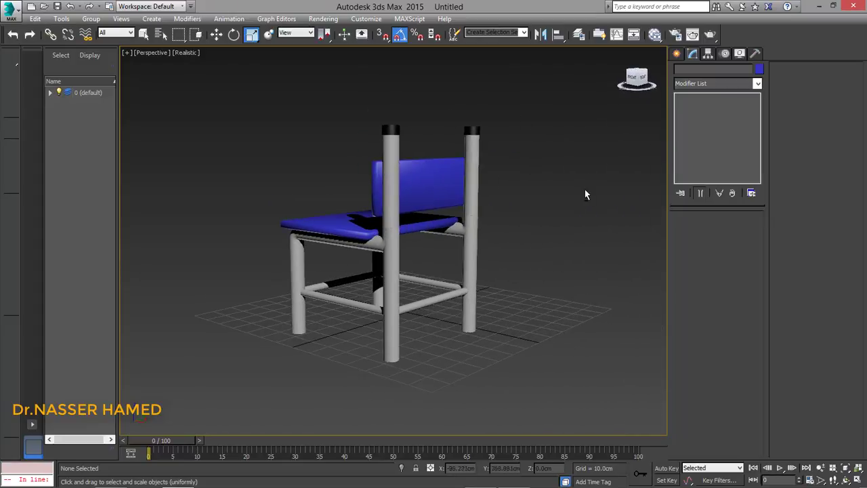
click(619, 54)
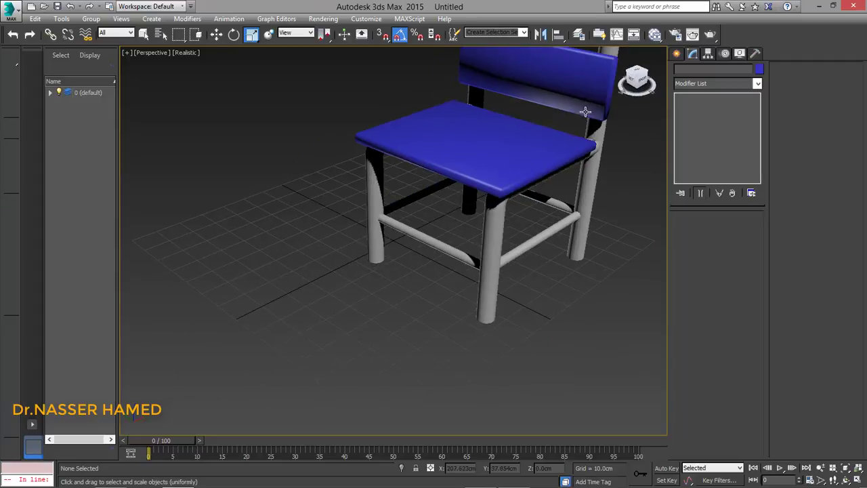
mouse_move(519, 132)
middle_down()
mouse_move(497, 196)
mouse_move(470, 234)
middle_up()
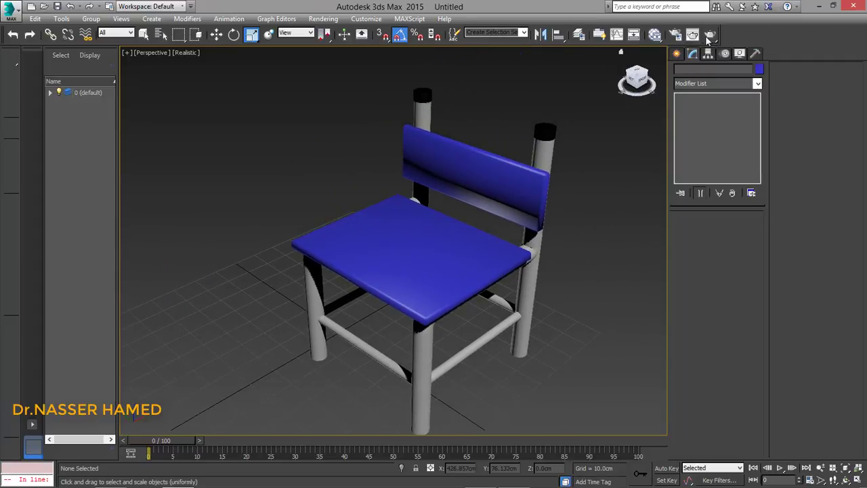
Render a test image of the chair, close it, and return to the Create panel.
click(710, 36)
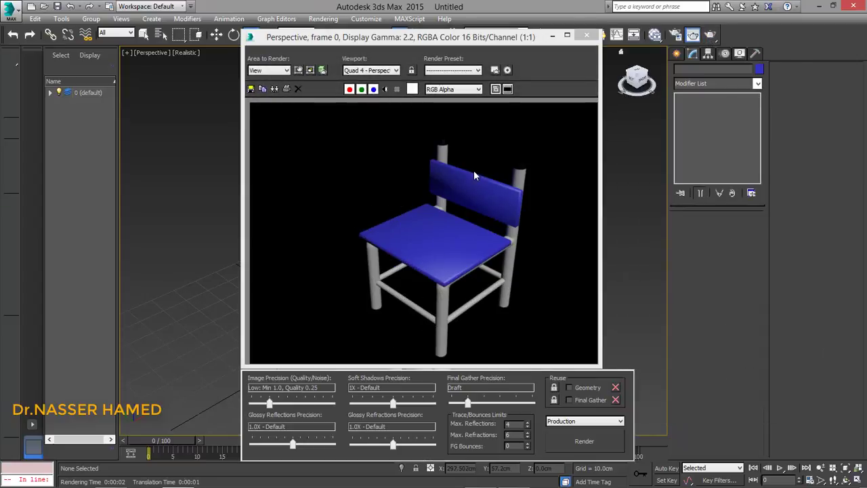
click(587, 35)
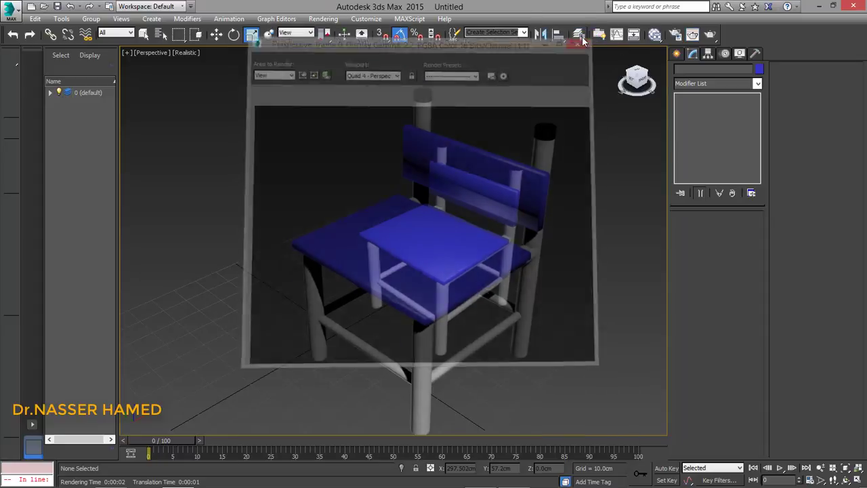
click(678, 54)
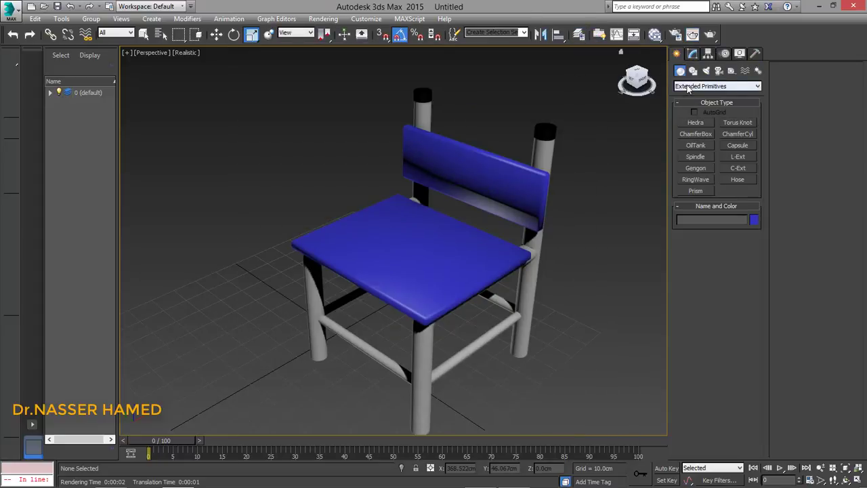
Create a Standard Primitives box measuring 150 cm in length, width and height around the chair.
click(688, 87)
click(690, 96)
click(696, 123)
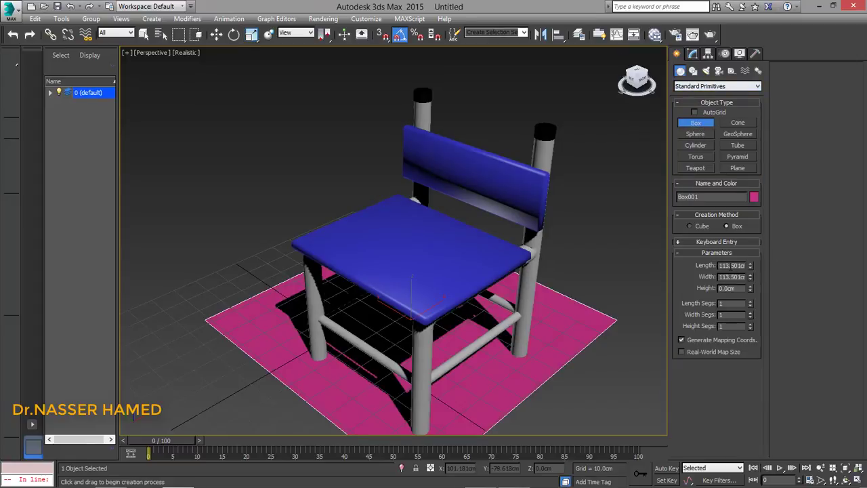
double_click(733, 265)
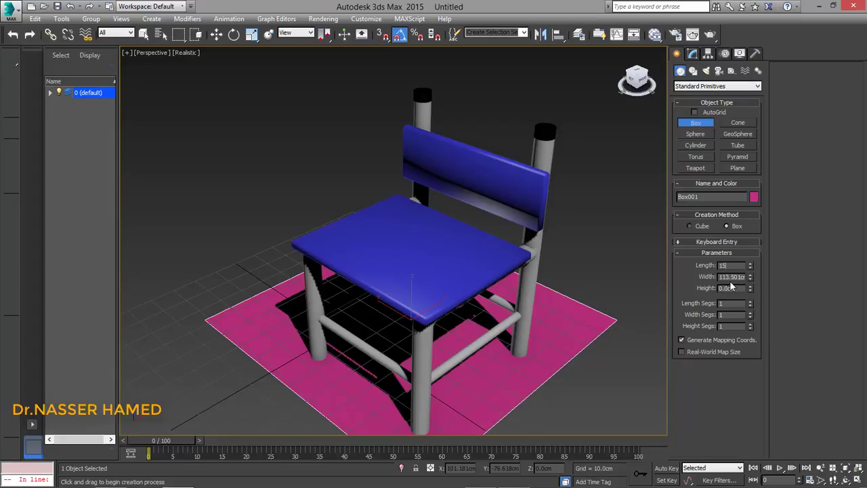
text(0)
key(Return)
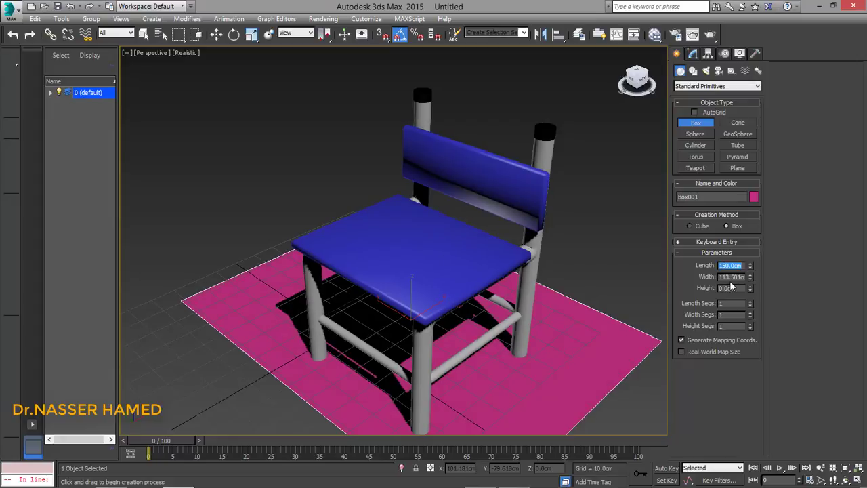
double_click(727, 276)
text(15)
text(0)
key(Tab)
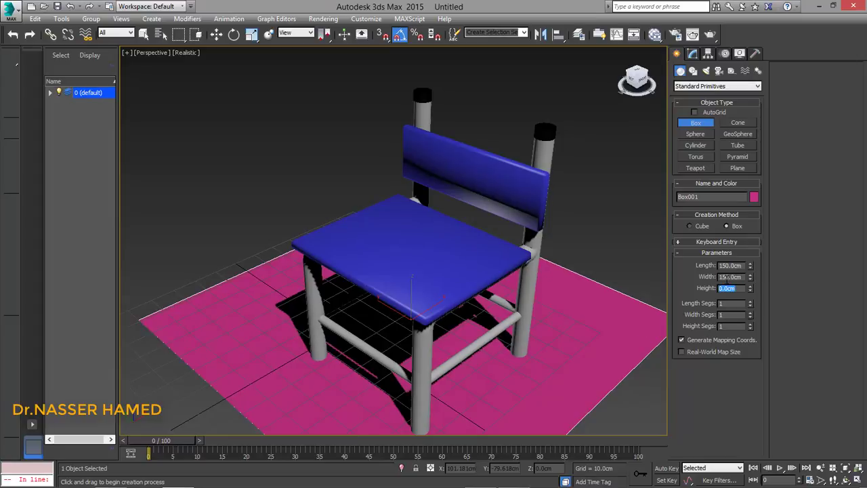
text(150)
key(Return)
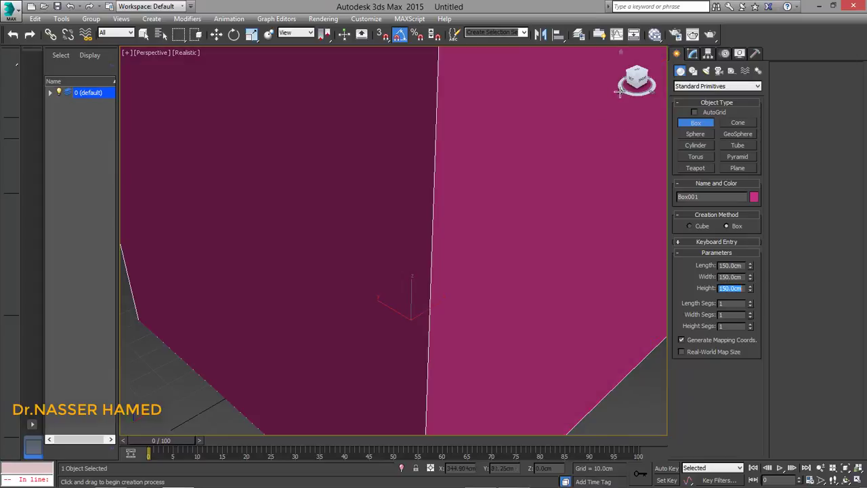
Convert the box to an Editable Poly.
click(217, 35)
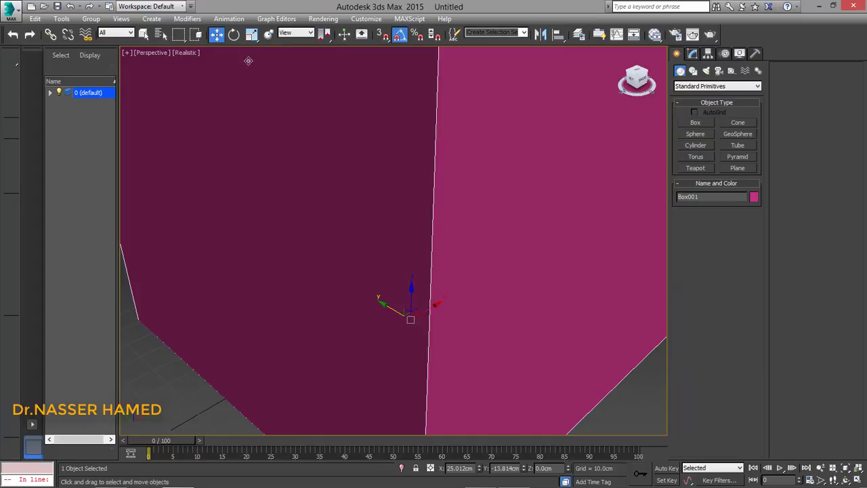
right_click(316, 116)
mouse_move(337, 218)
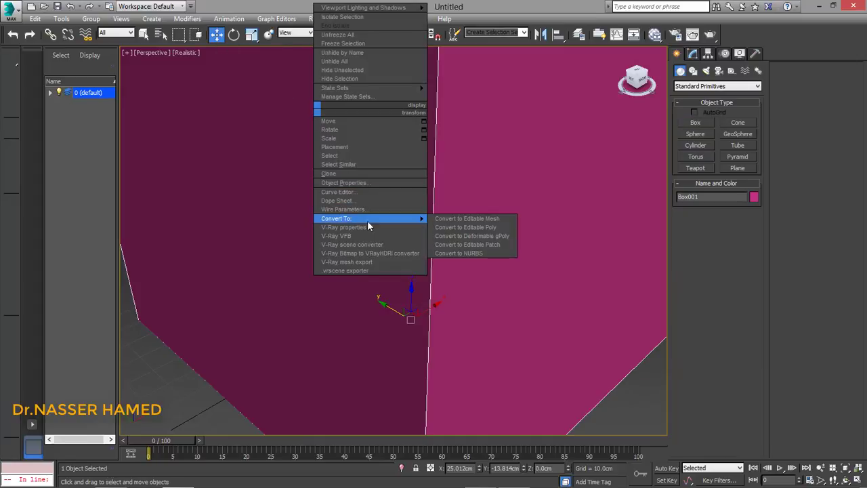
click(462, 228)
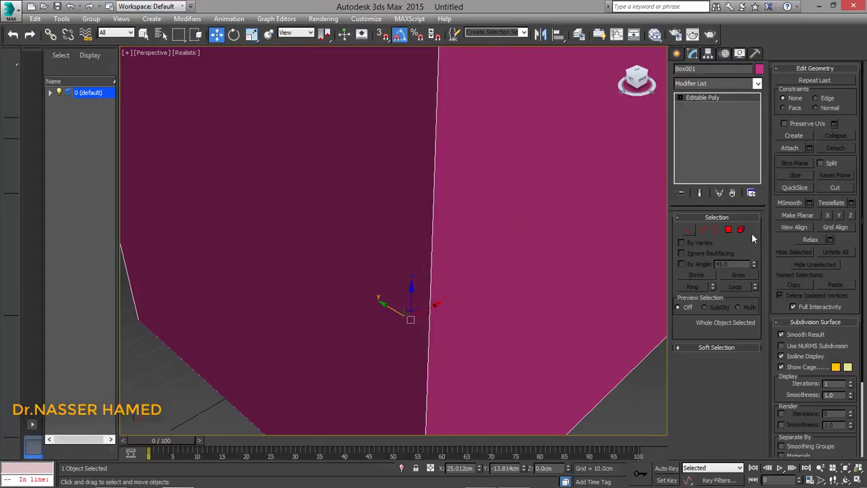
Delete the box's front and top polygons, leaving a floor and two walls.
click(728, 230)
click(624, 215)
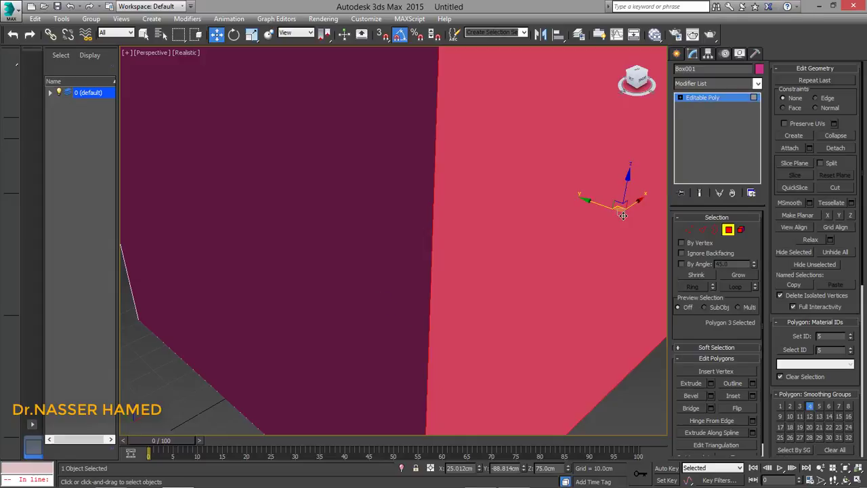
key(Delete)
click(380, 169)
click(447, 175)
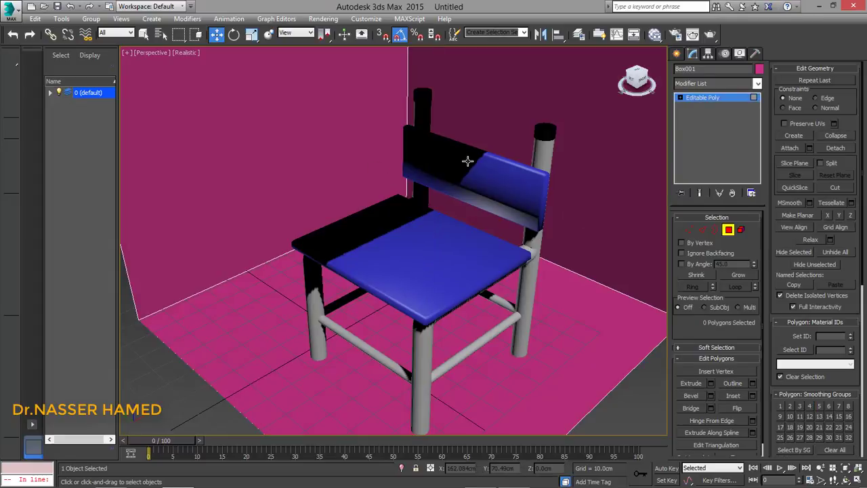
alt+middle_drag(474, 149, 454, 243)
click(454, 180)
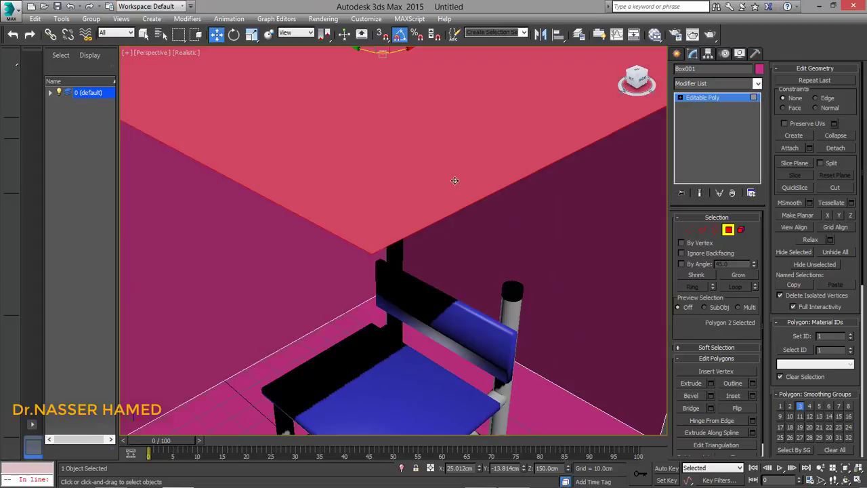
key(Delete)
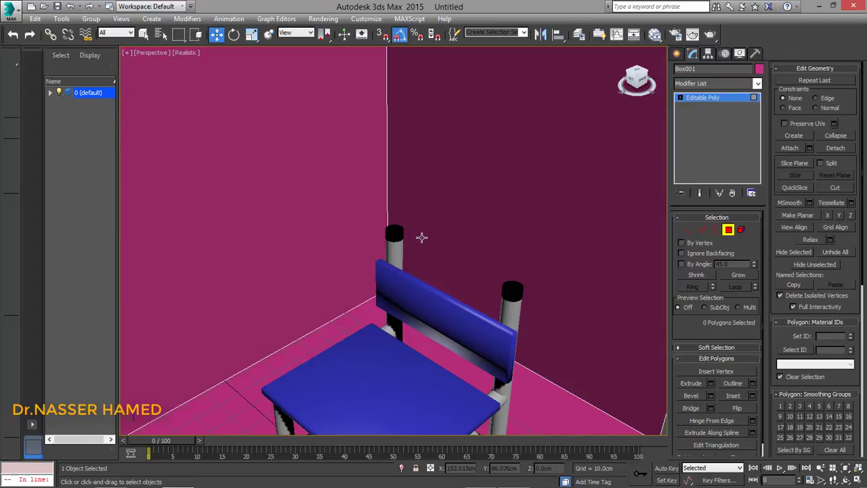
scroll(421, 237, down, 5)
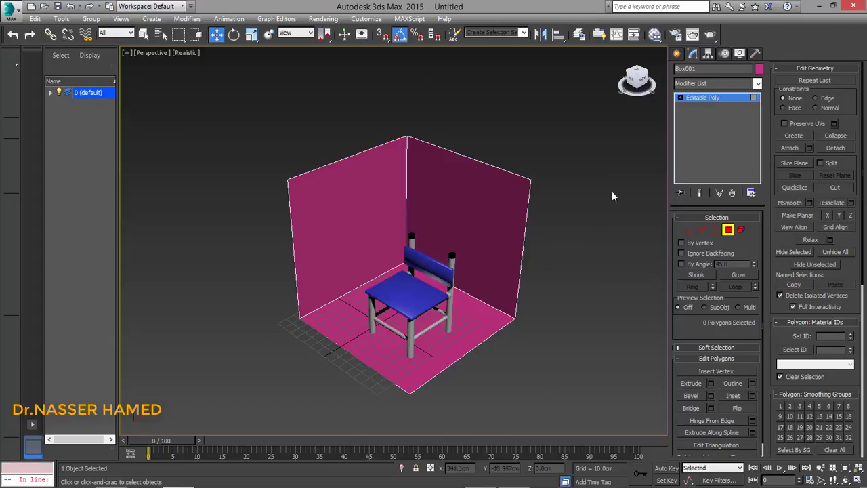
Enable Force 2-Sided in Render Setup so the walls appear, and re-render the room.
click(711, 35)
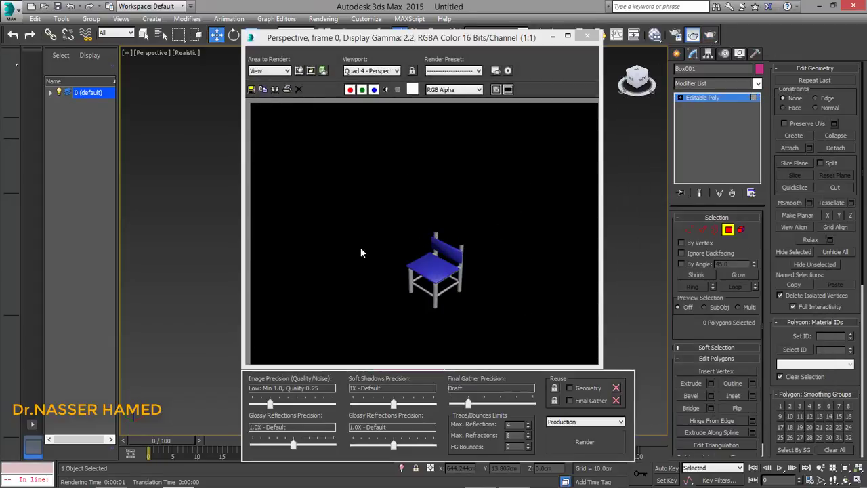
click(587, 37)
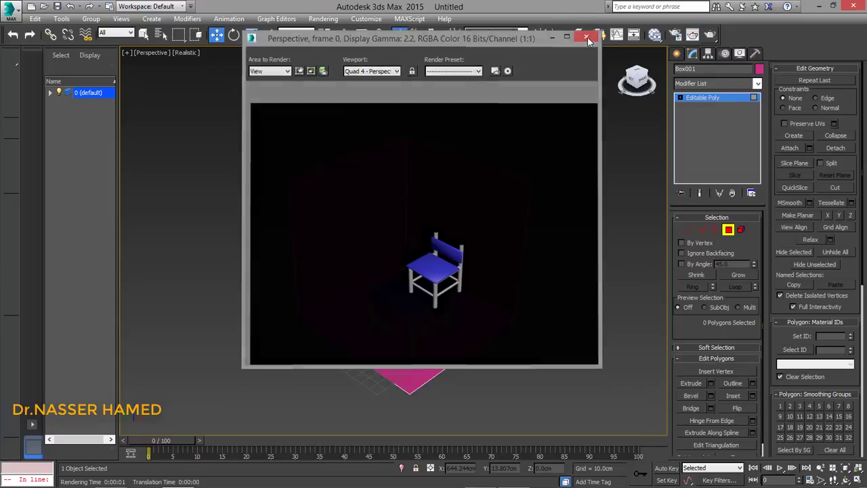
click(678, 35)
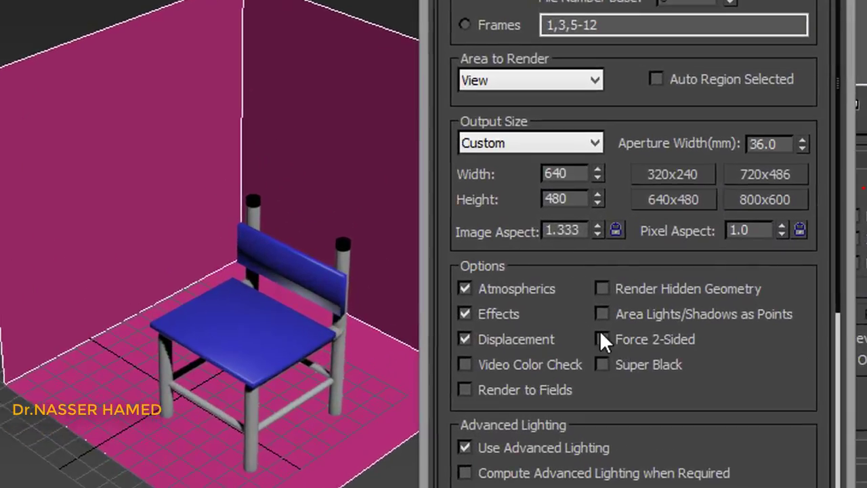
click(636, 338)
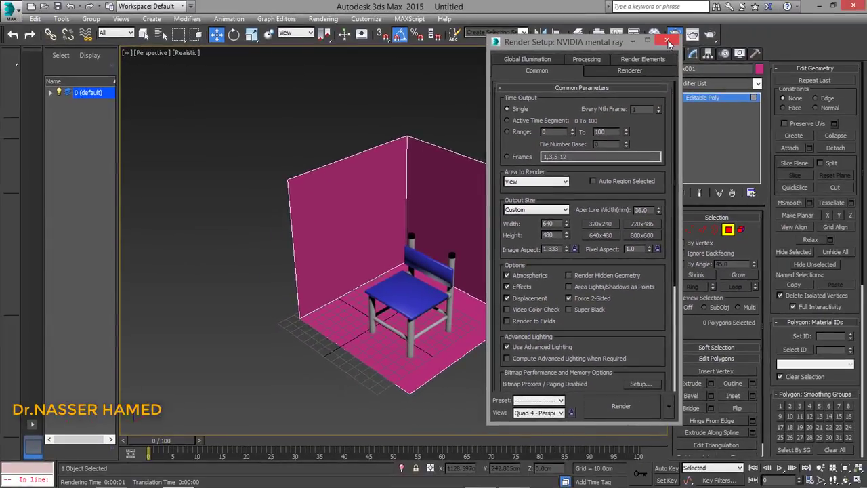
click(669, 43)
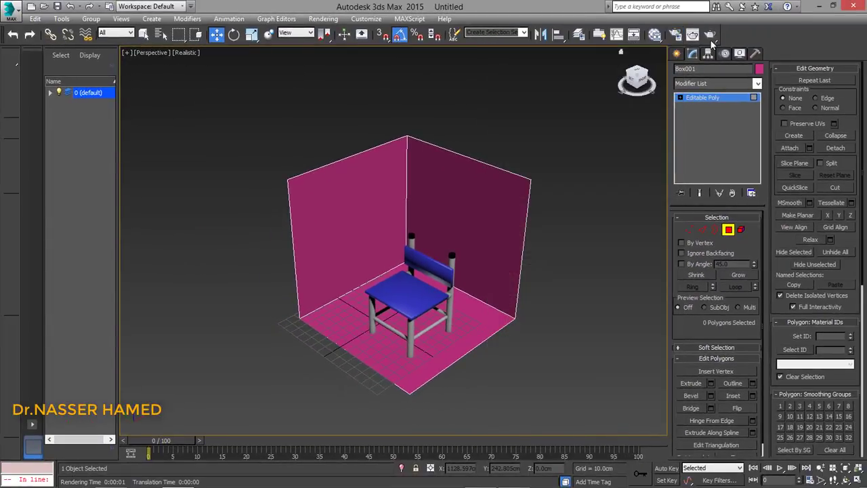
click(710, 35)
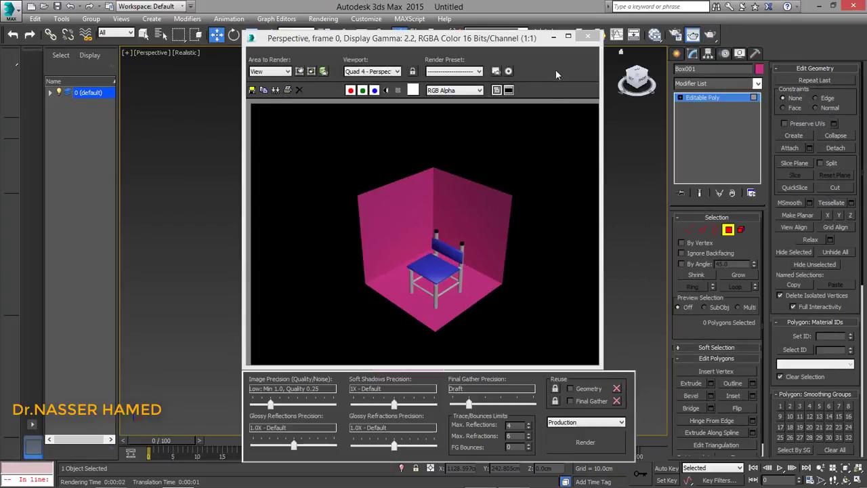
click(587, 35)
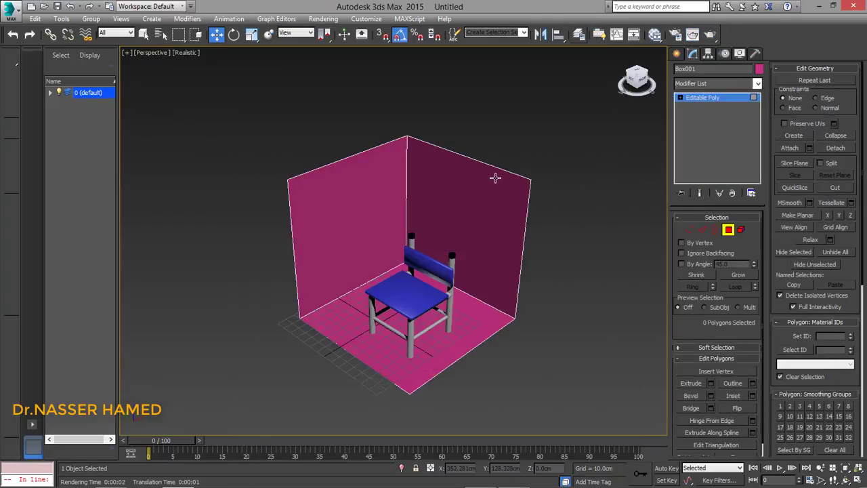
Frame the chair closer within the room and render that view.
scroll(496, 178, up, 5)
mouse_move(412, 305)
middle_down()
mouse_move(437, 231)
mouse_move(509, 186)
middle_up()
scroll(437, 231, down, 3)
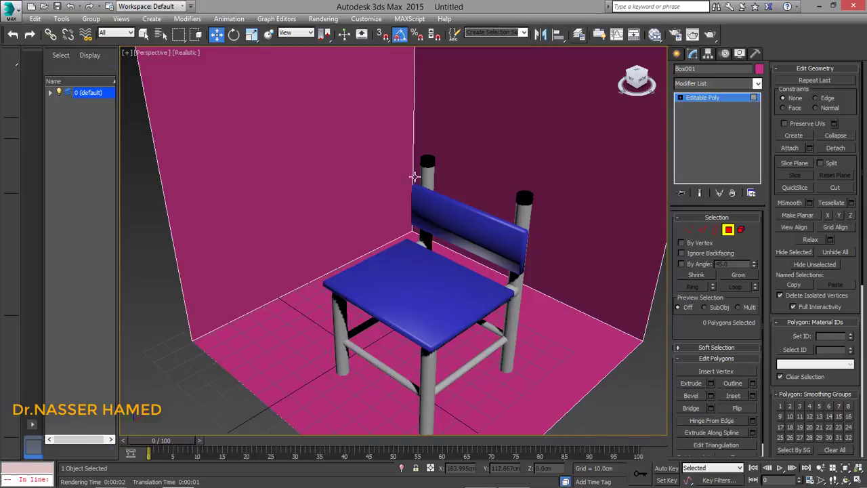
click(711, 35)
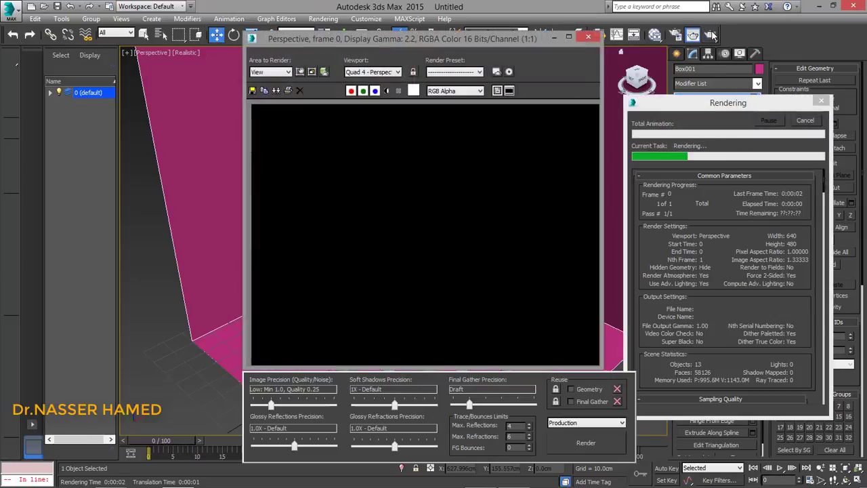